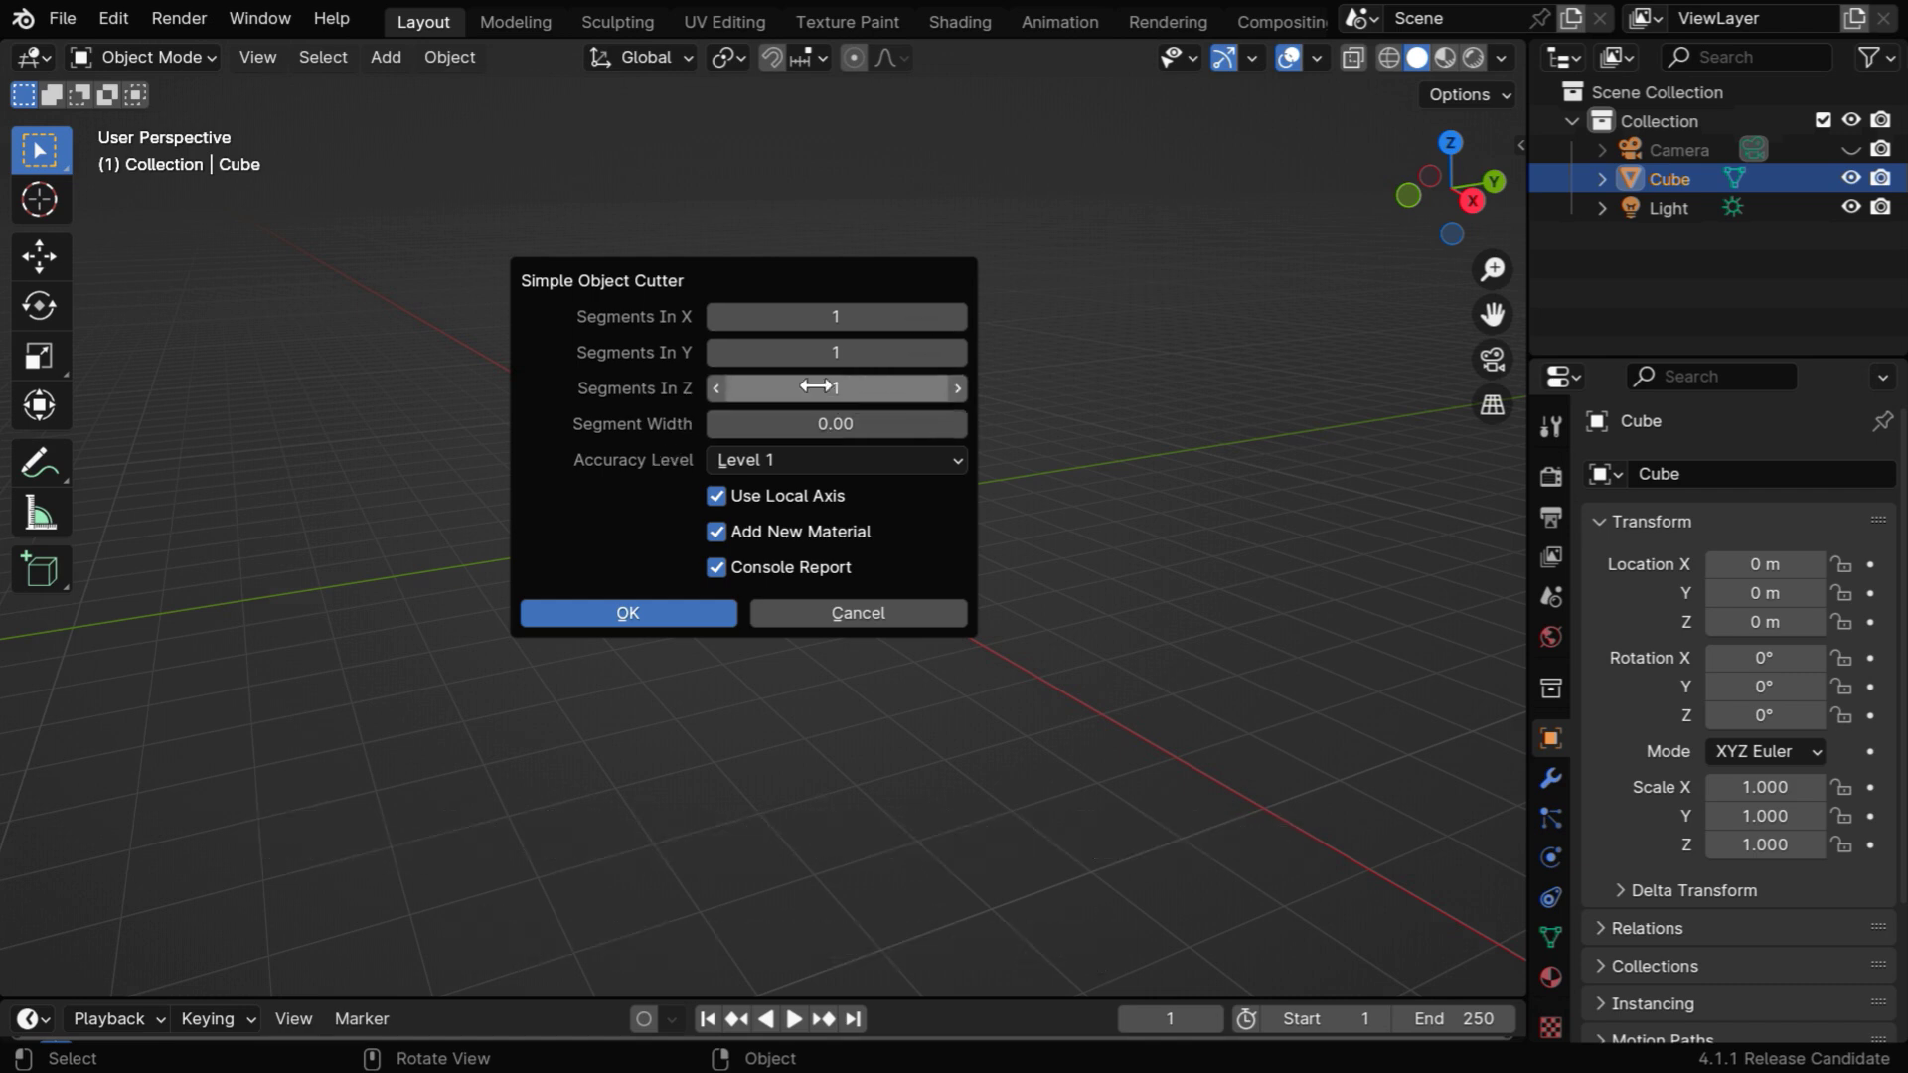
- Close the Simple Object Cutter settings without cutting and zoom in on the default cube
left_click(1042, 699)
middle_click_drag(970, 706, 936, 569, "ctrl")
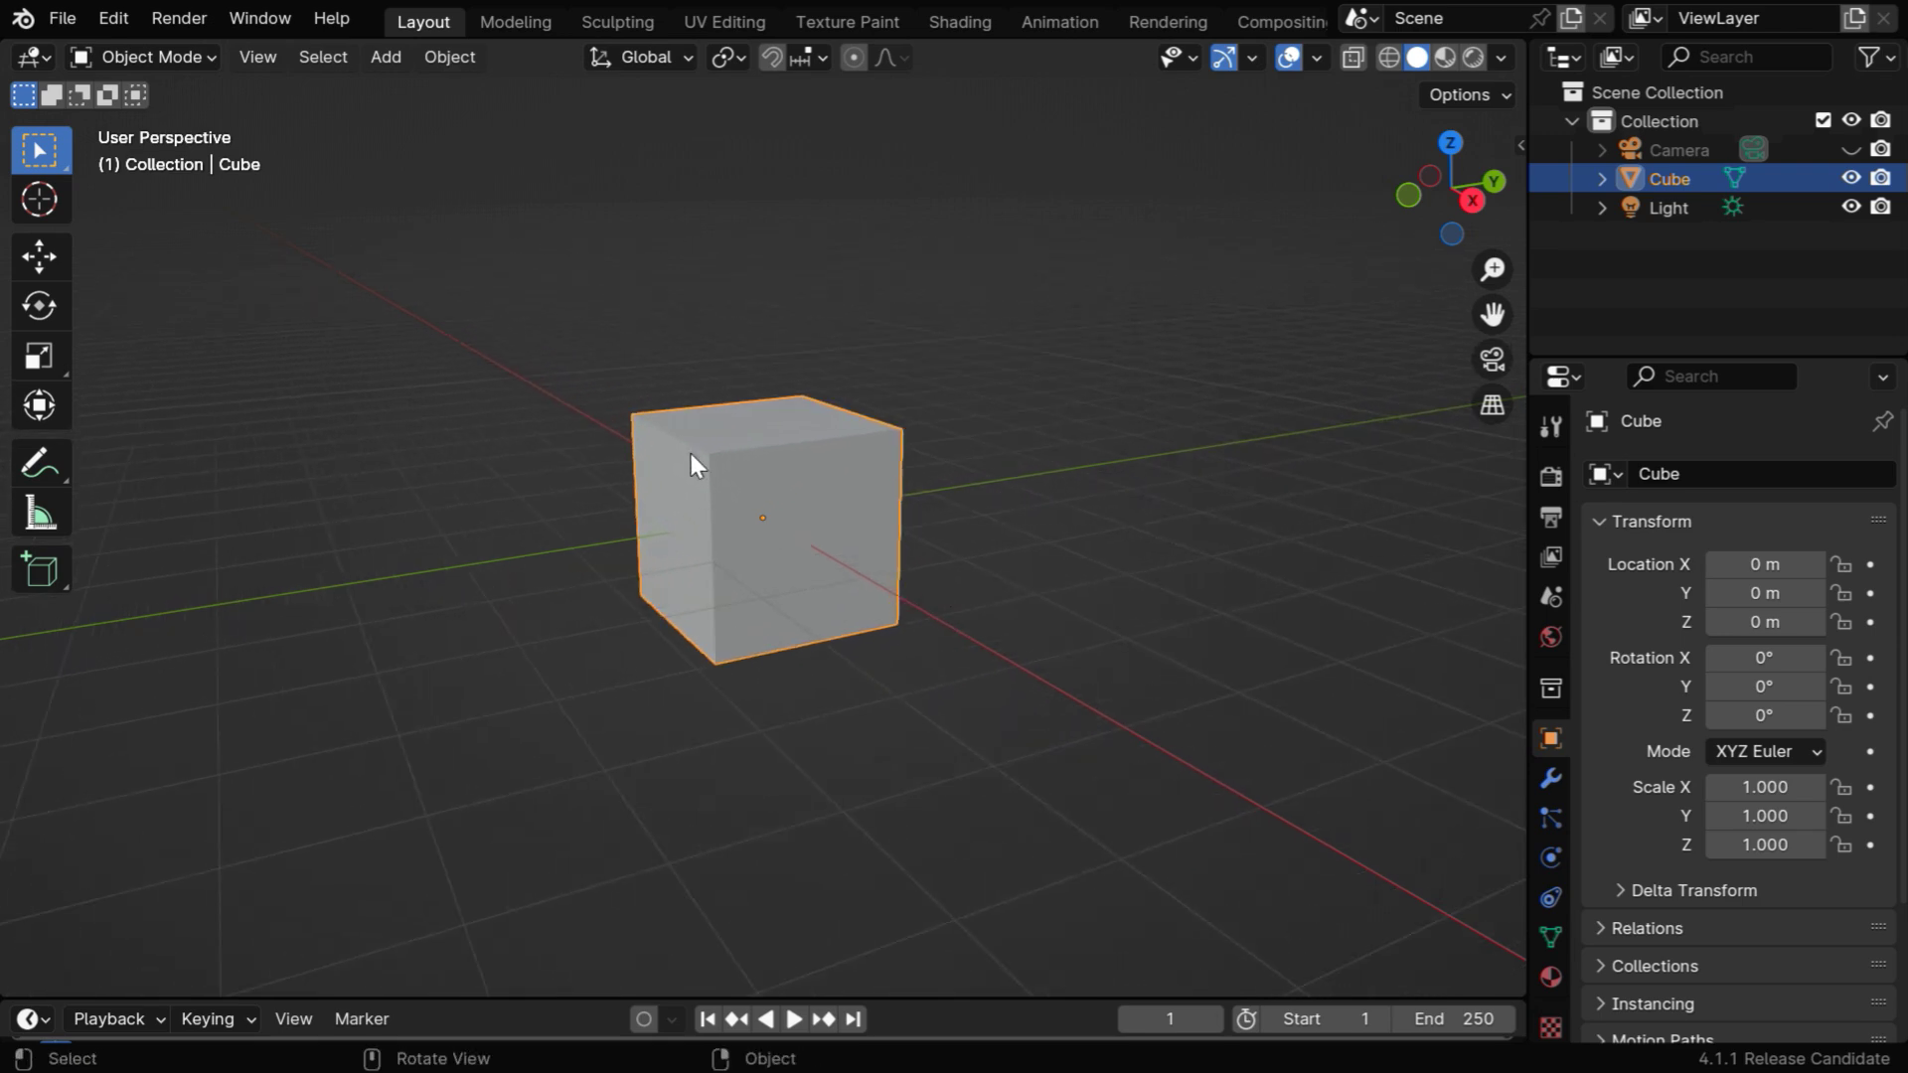
- Slice the default cube with the Simple Object Cutter into 5 X, 3 Y and 3 Z segments
left_click(459, 57)
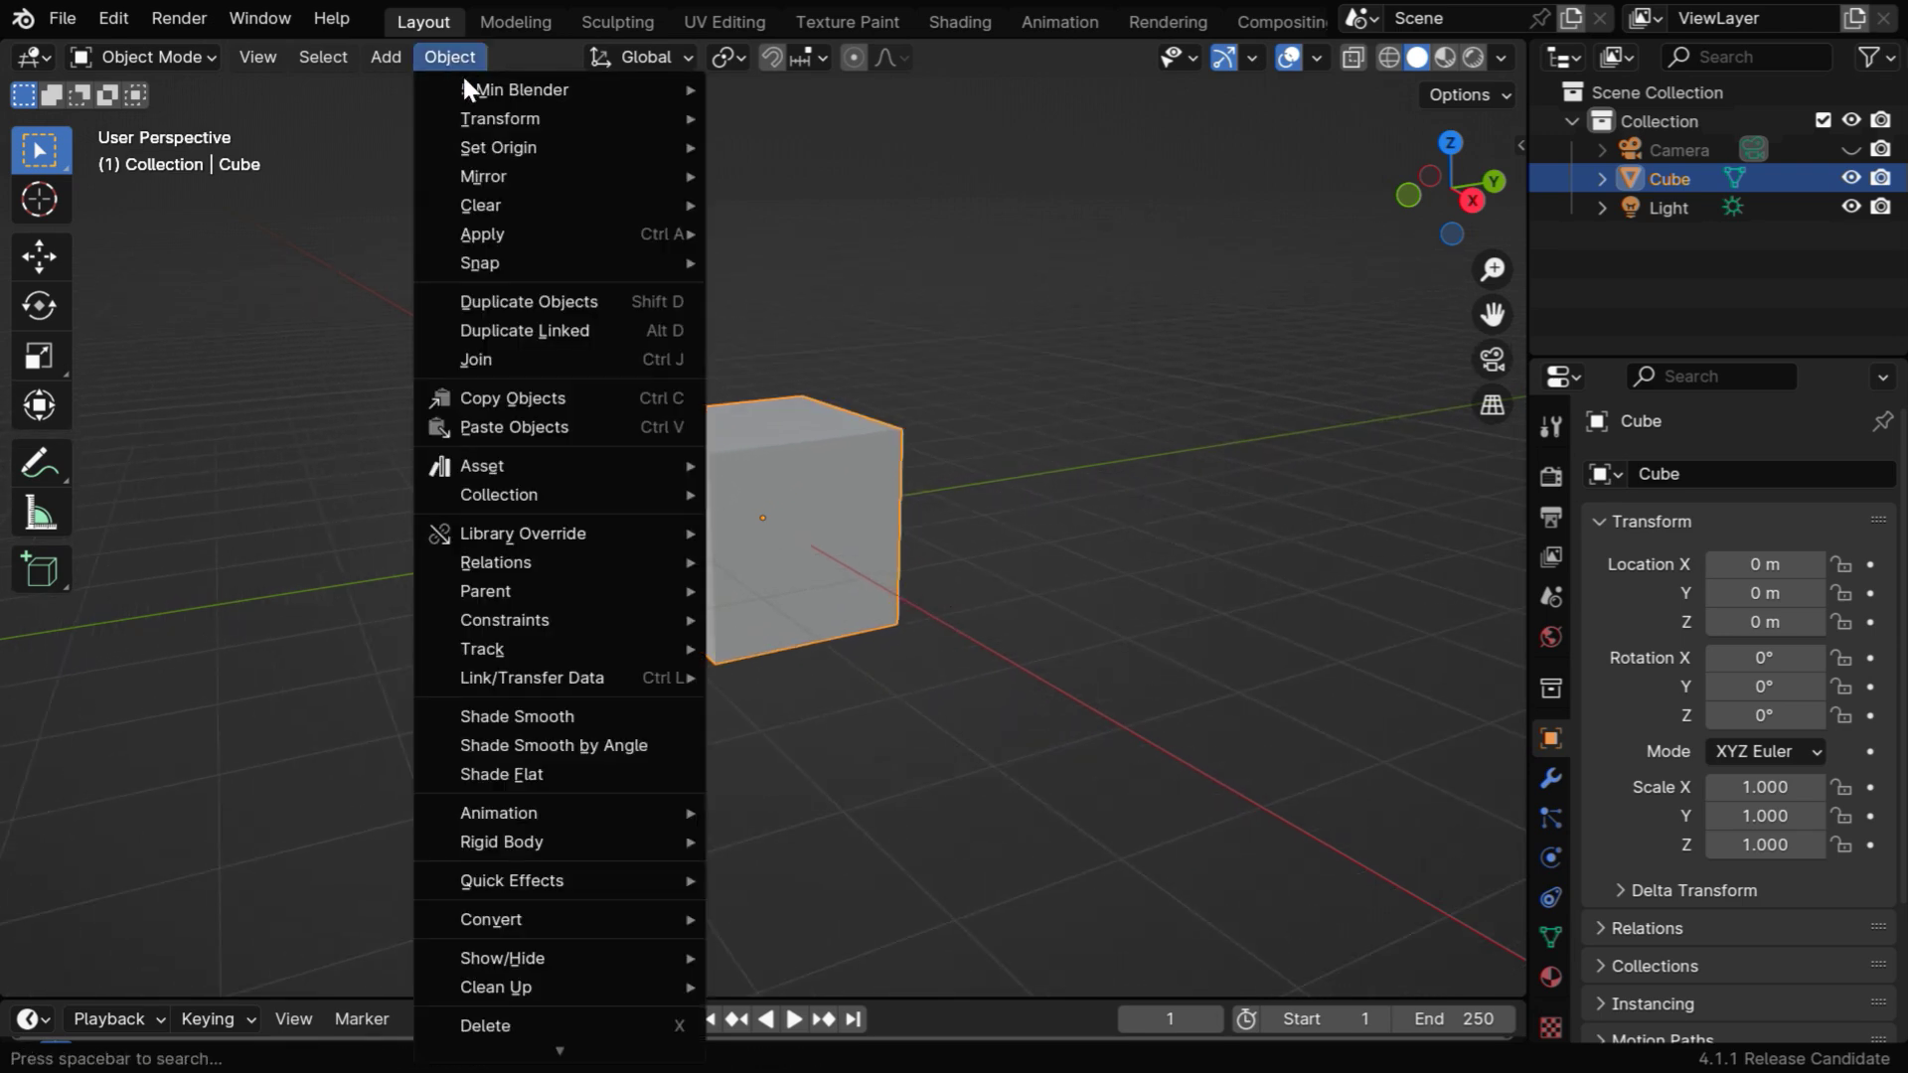
mouse_move(586, 87)
left_click(874, 88)
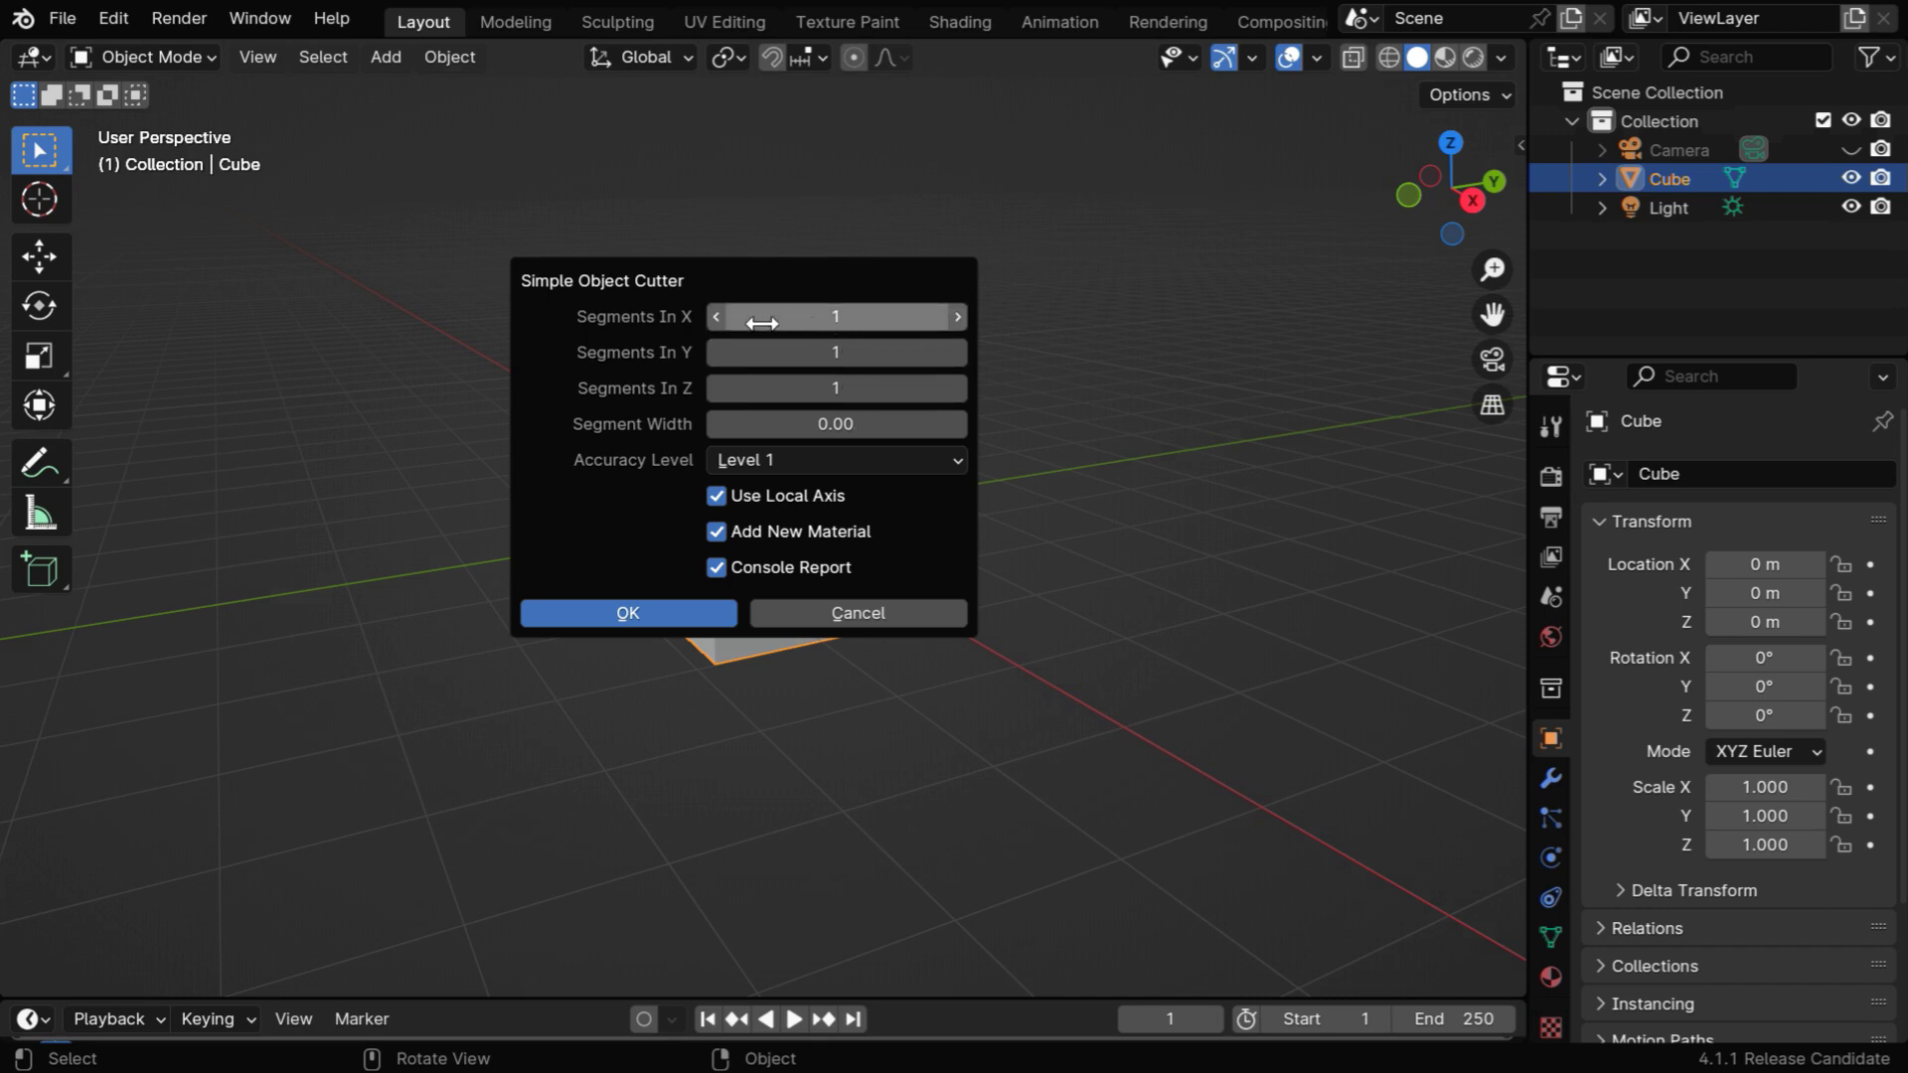
left_click(957, 316)
left_click(957, 316)
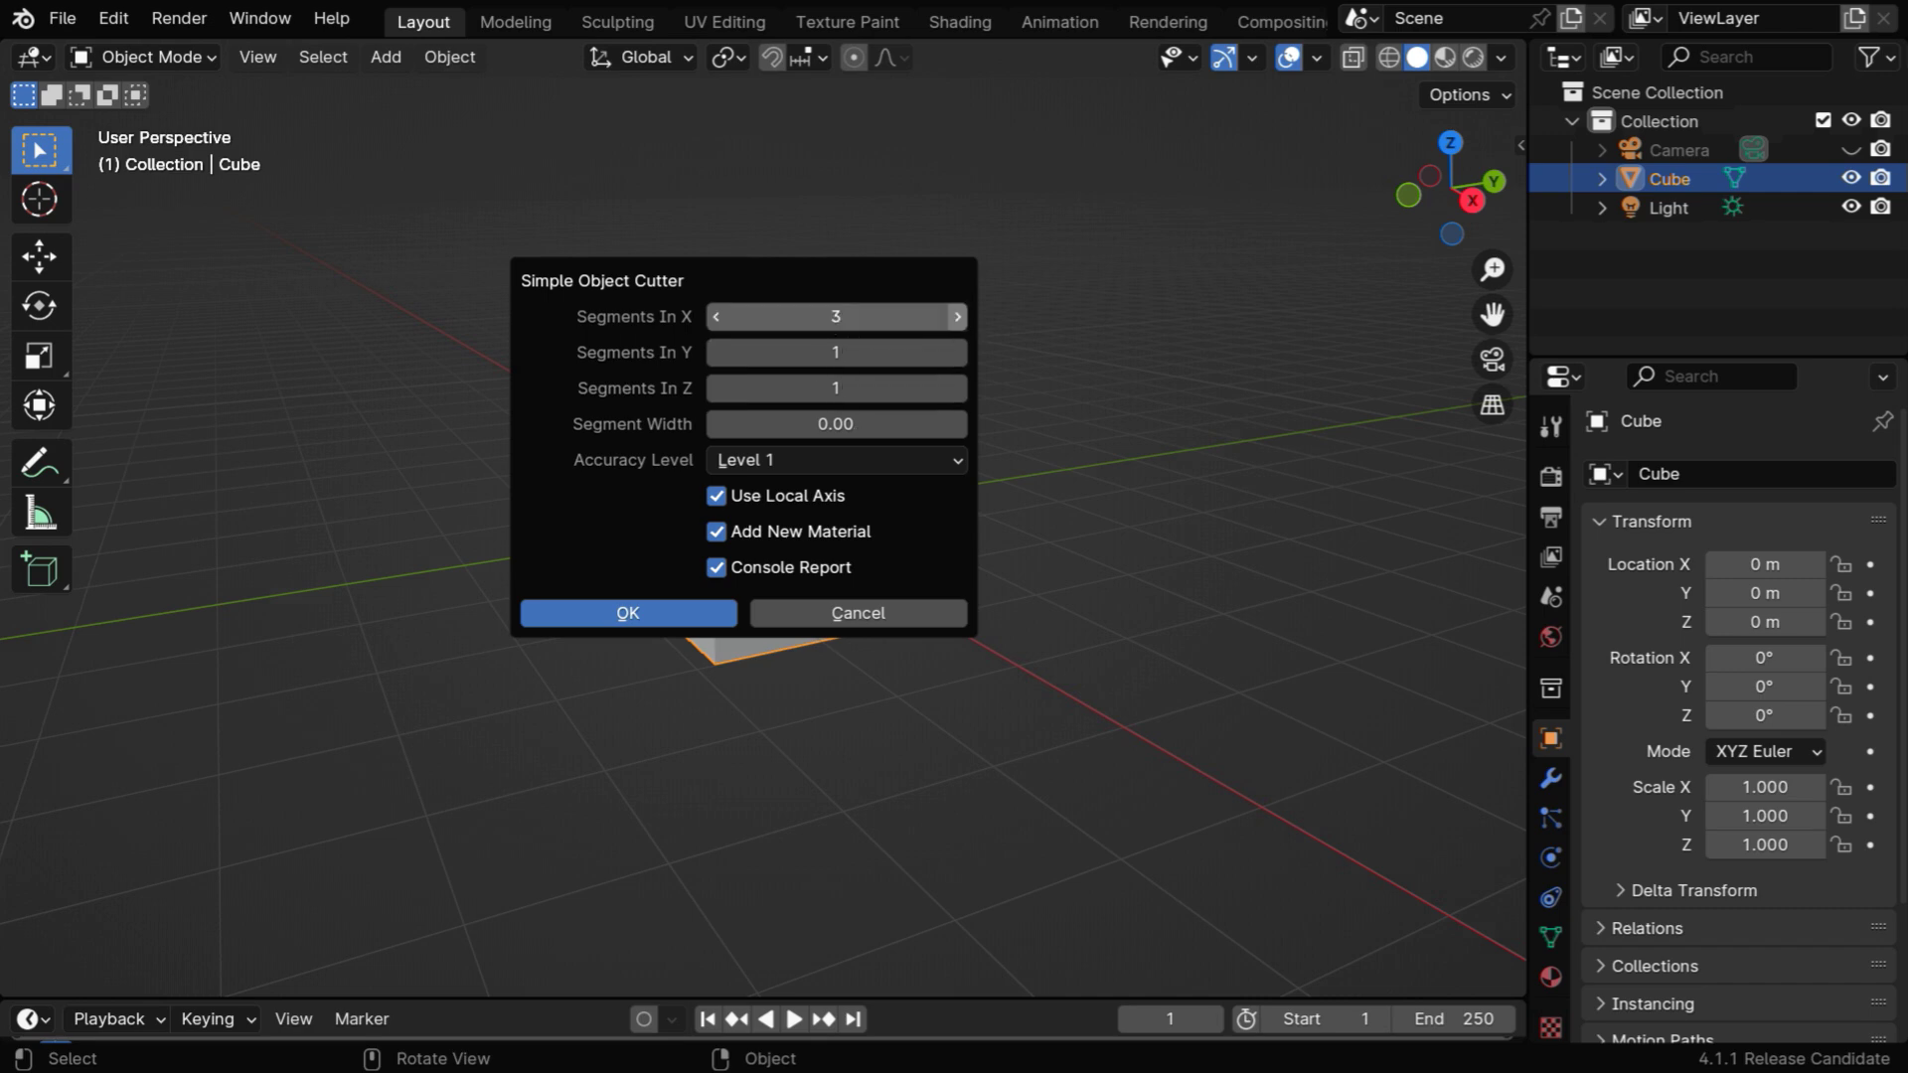
left_click(956, 352)
left_click(956, 352)
left_click(958, 388)
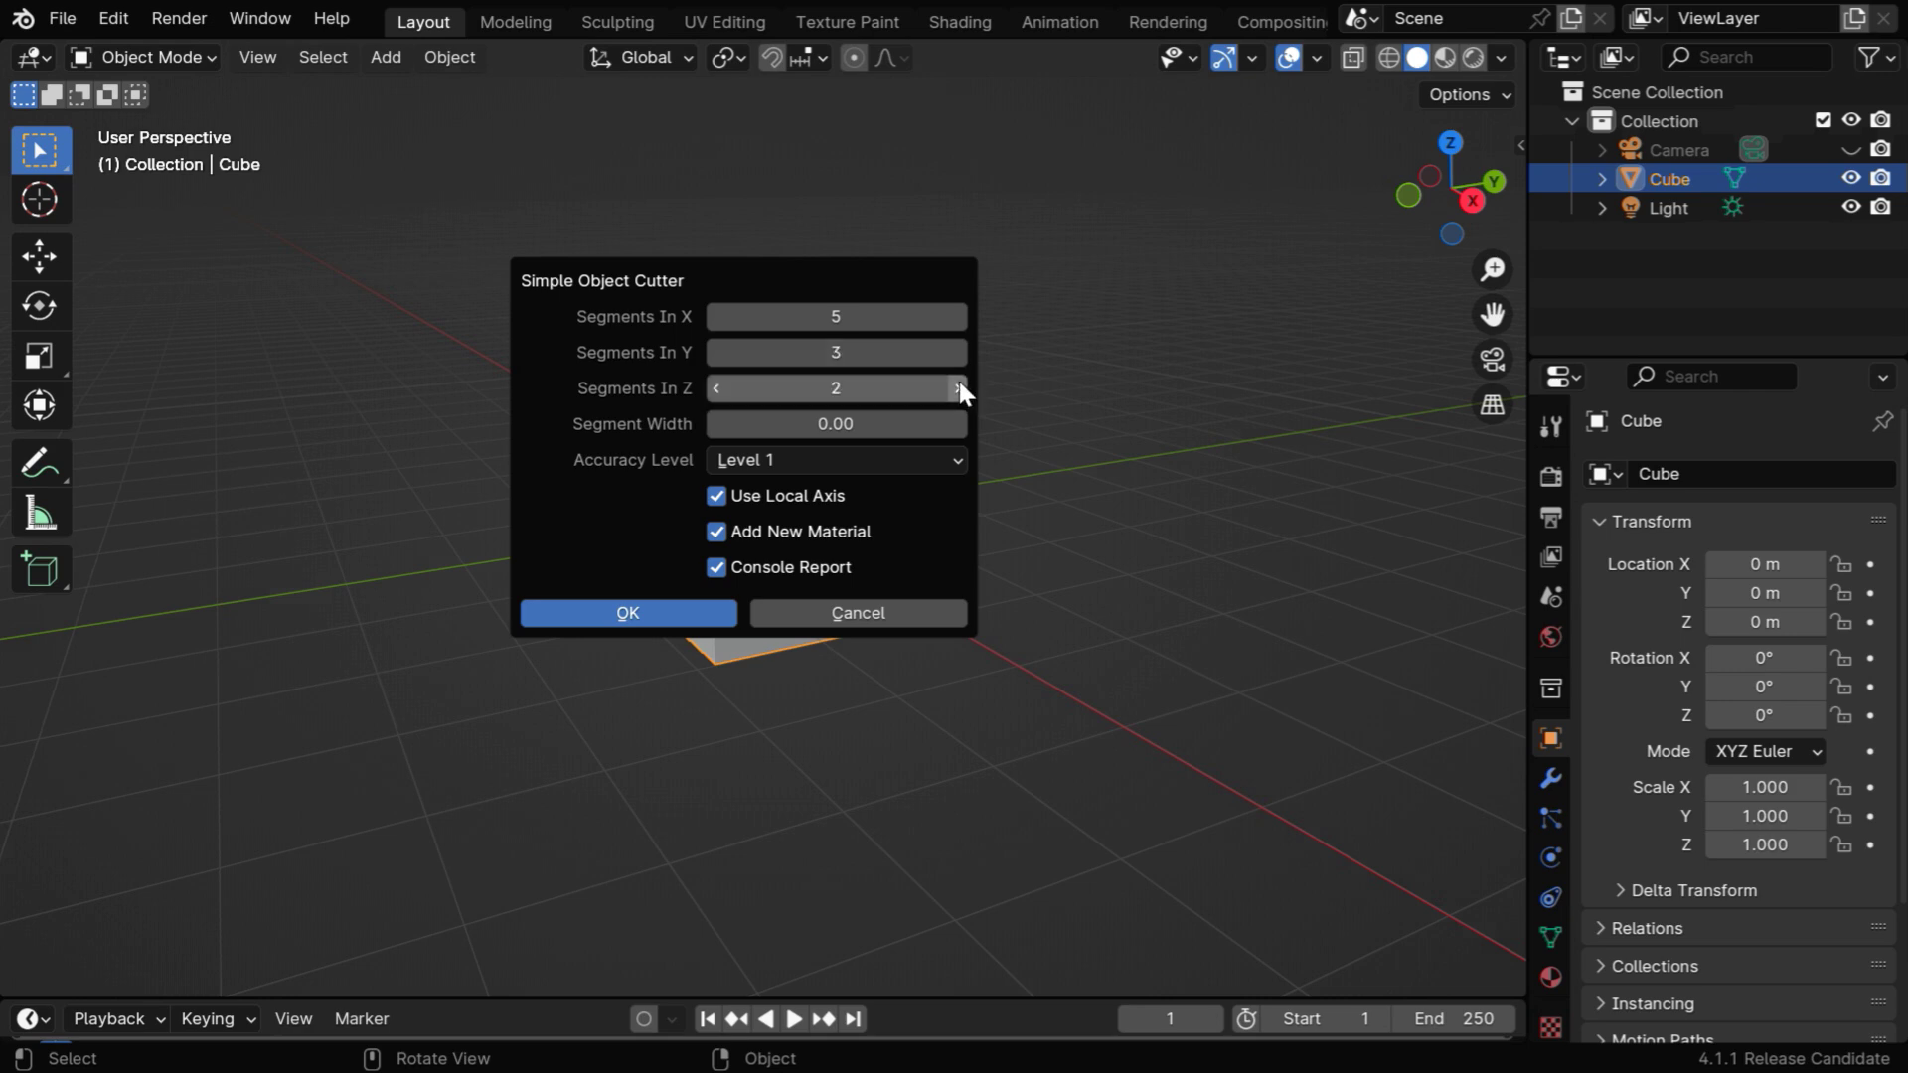
left_click(958, 388)
left_click(712, 612)
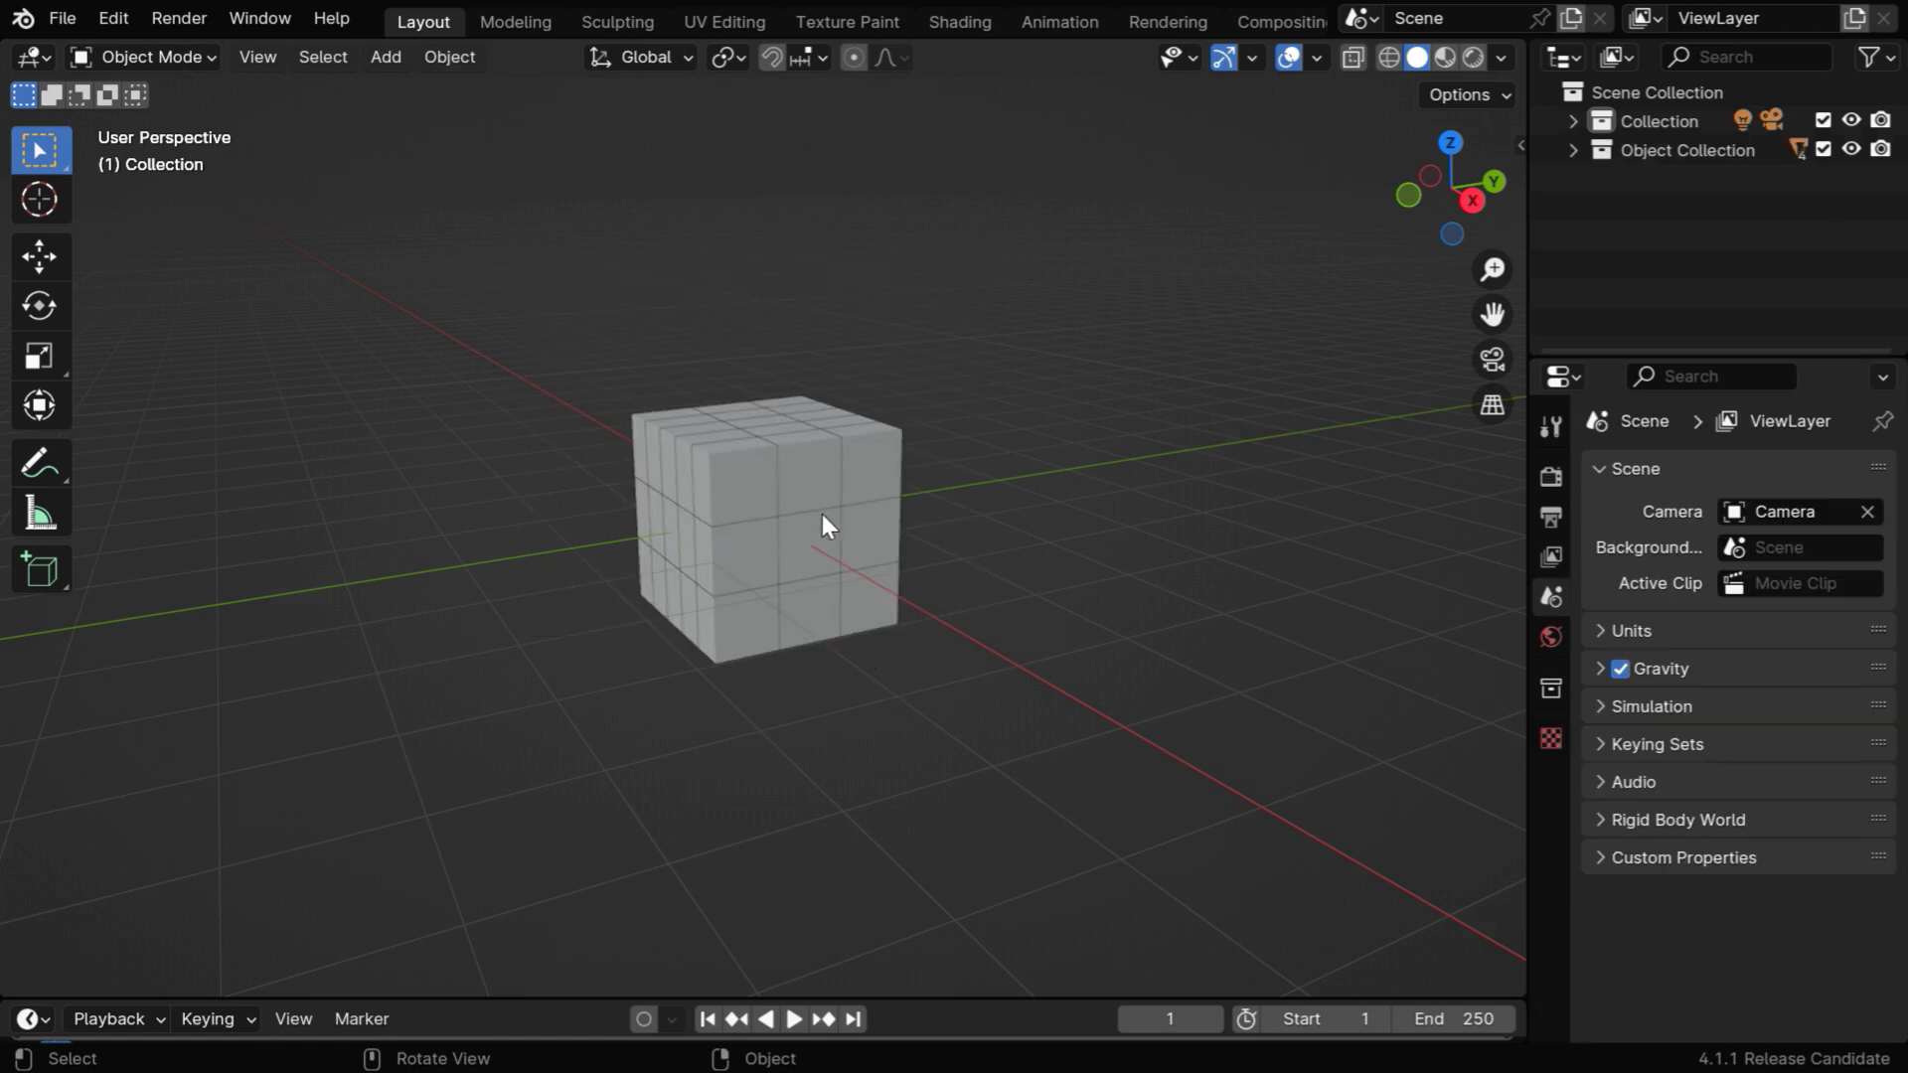
mouse_move(821, 515)
middle_mouse_down()
mouse_move(882, 574)
mouse_move(850, 552)
mouse_move(854, 503)
middle_mouse_up()
left_click(832, 457)
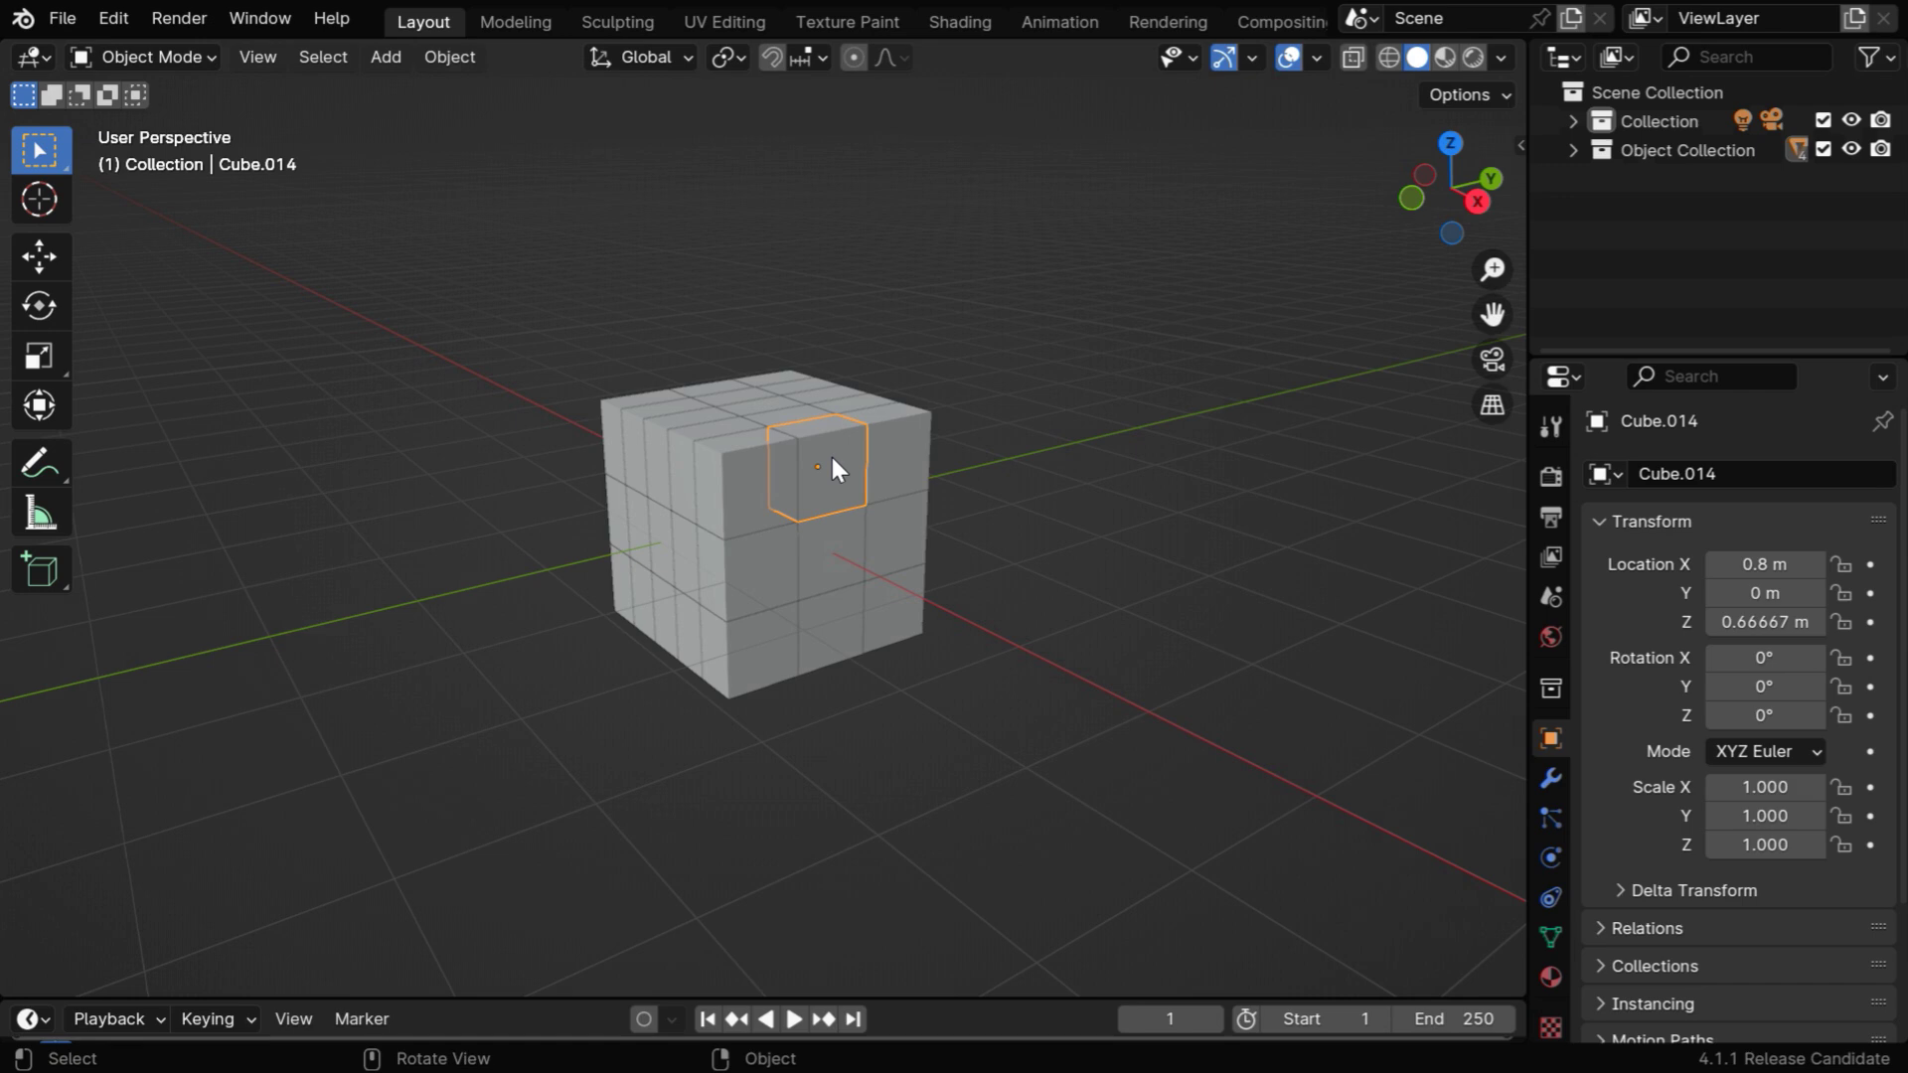
key("g")
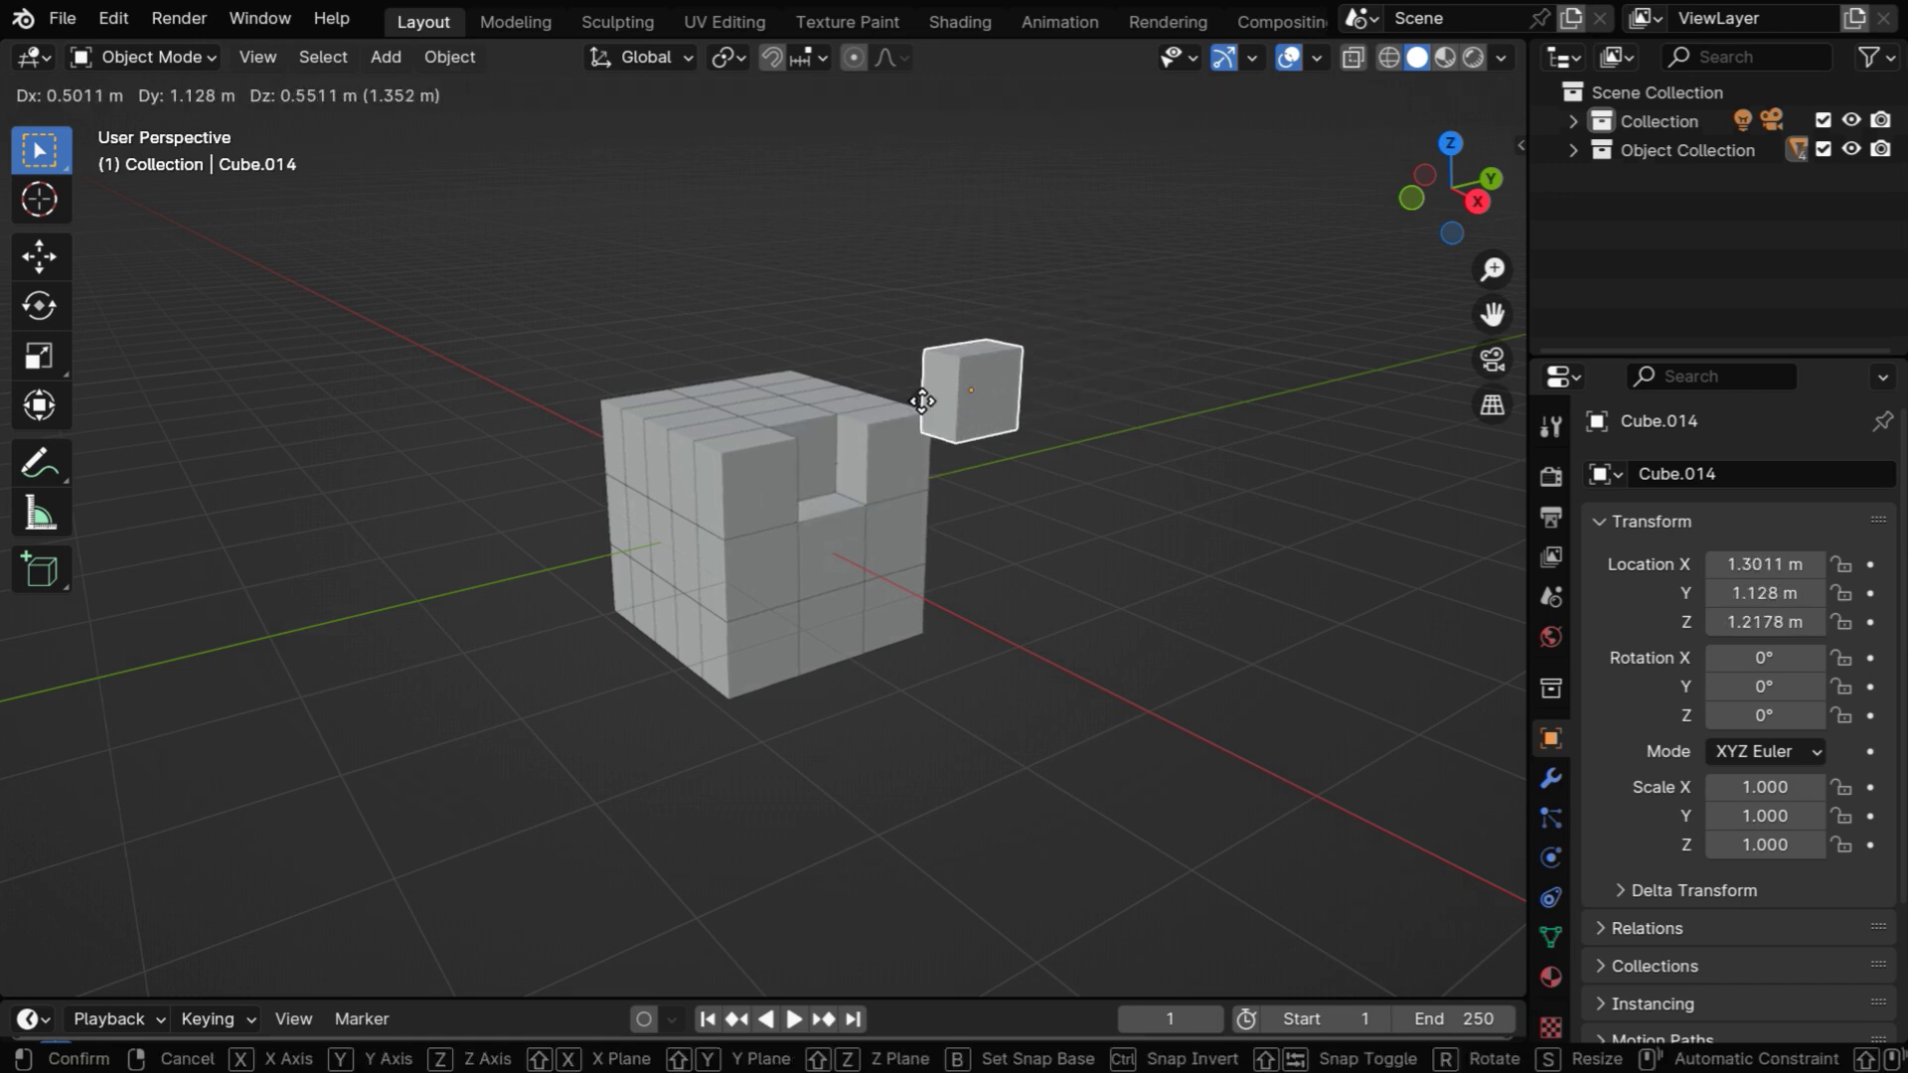
key("Escape")
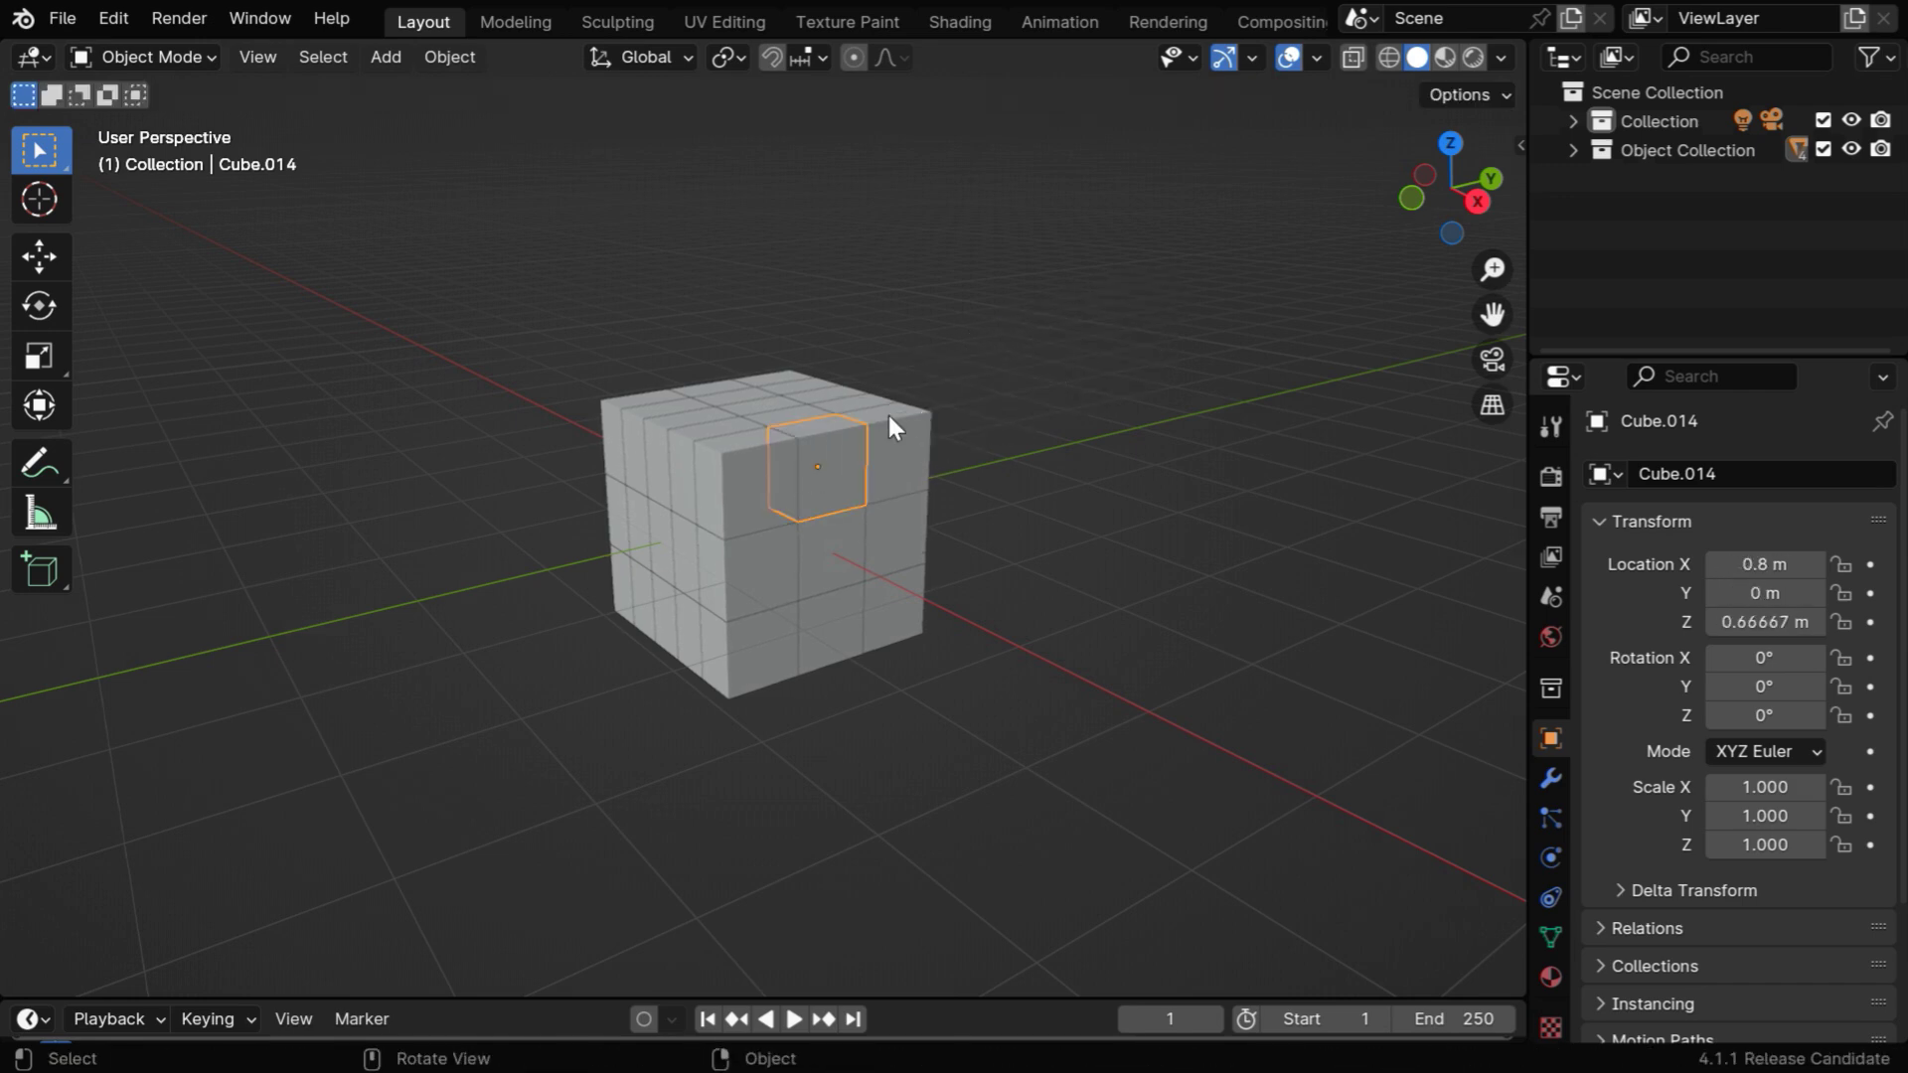
left_click(1572, 149)
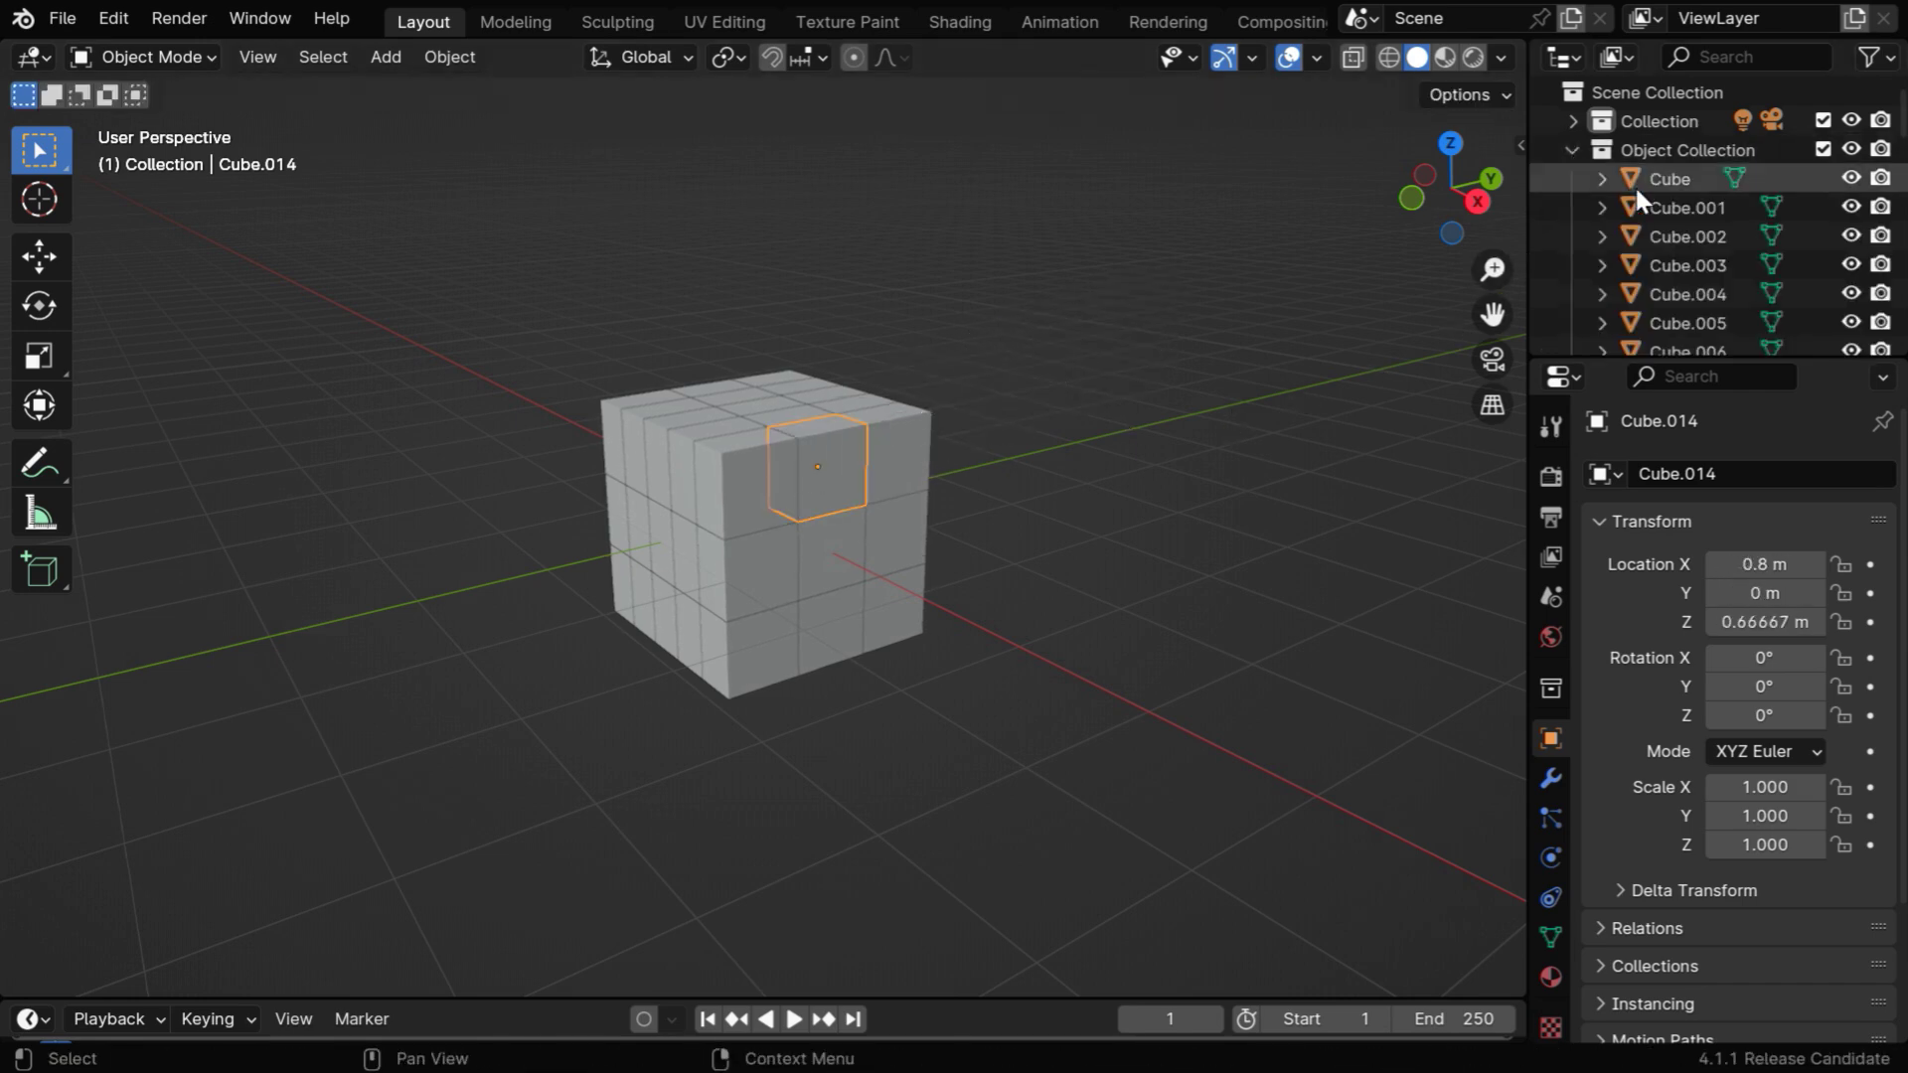
left_click(1572, 149)
left_click(1025, 645)
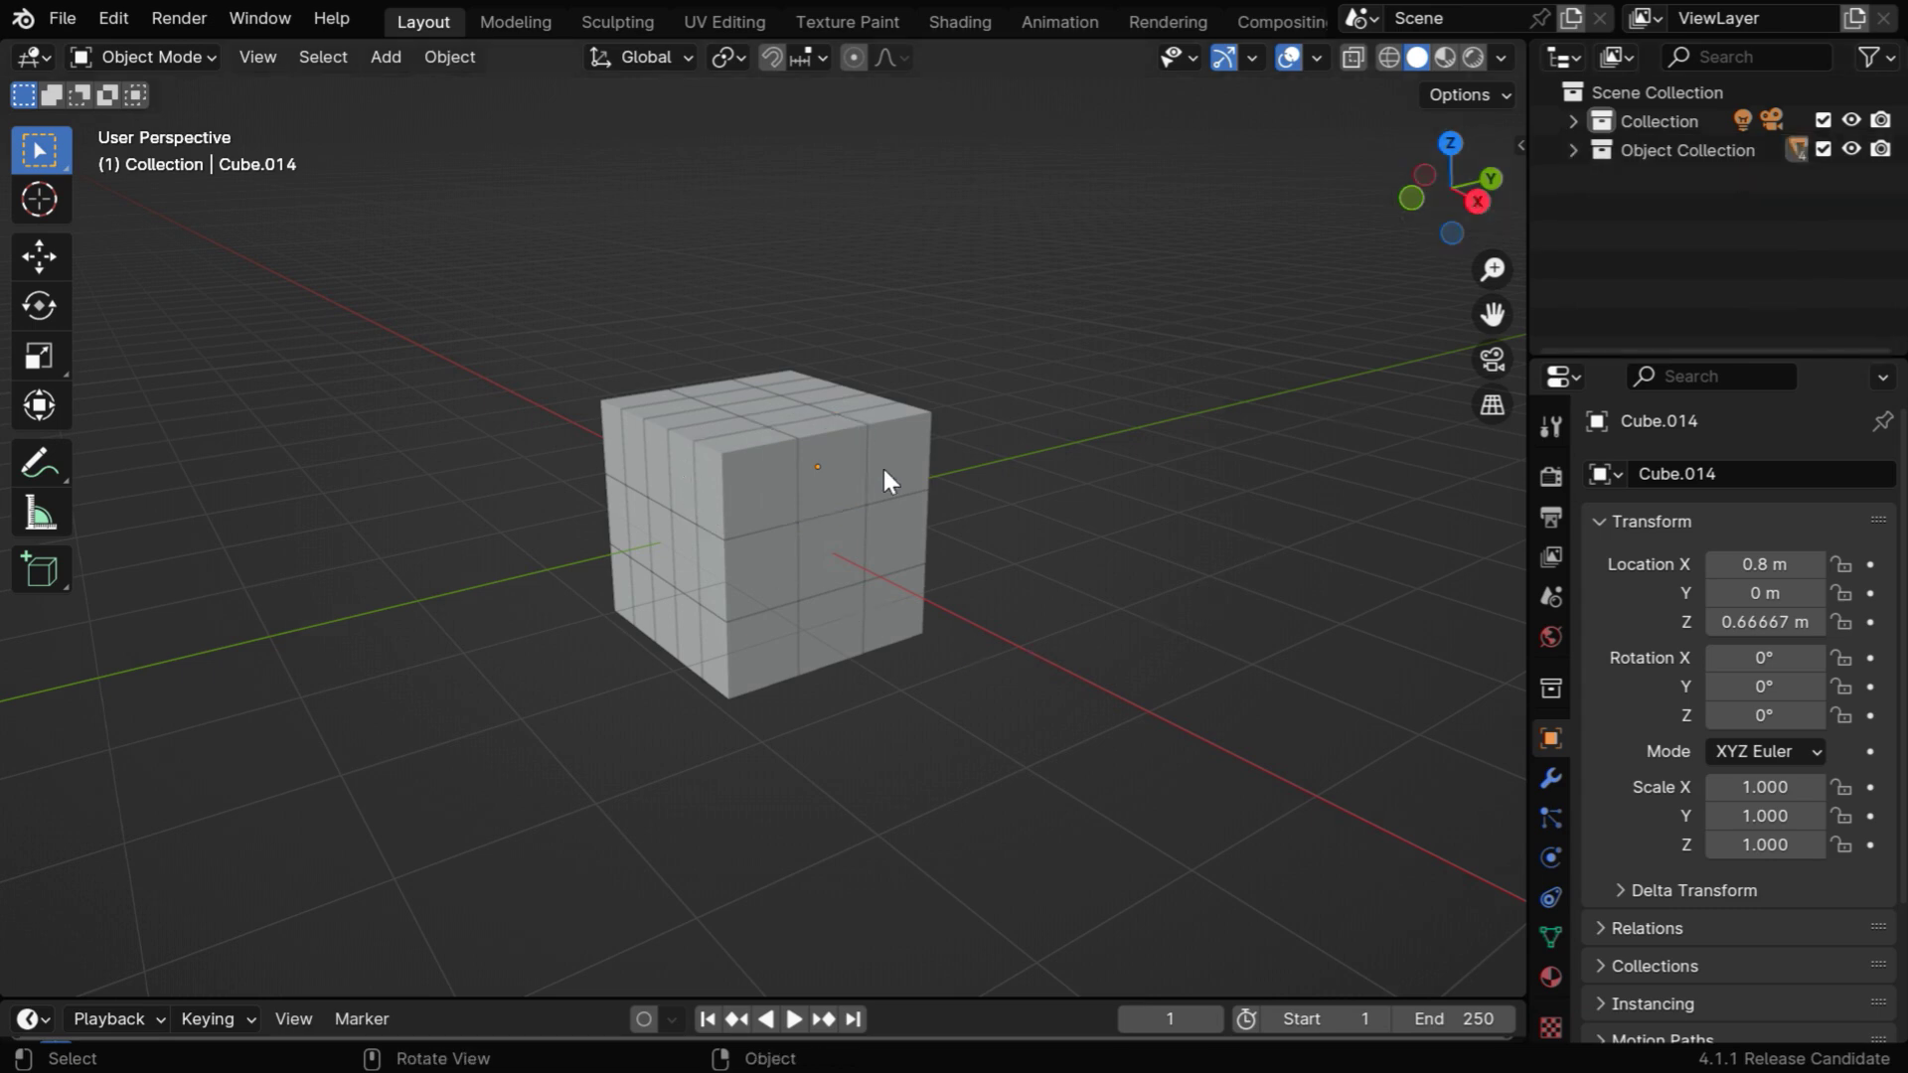
- Open the Simple Object Cutter and read its step-by-step log in the system console
left_click(452, 57)
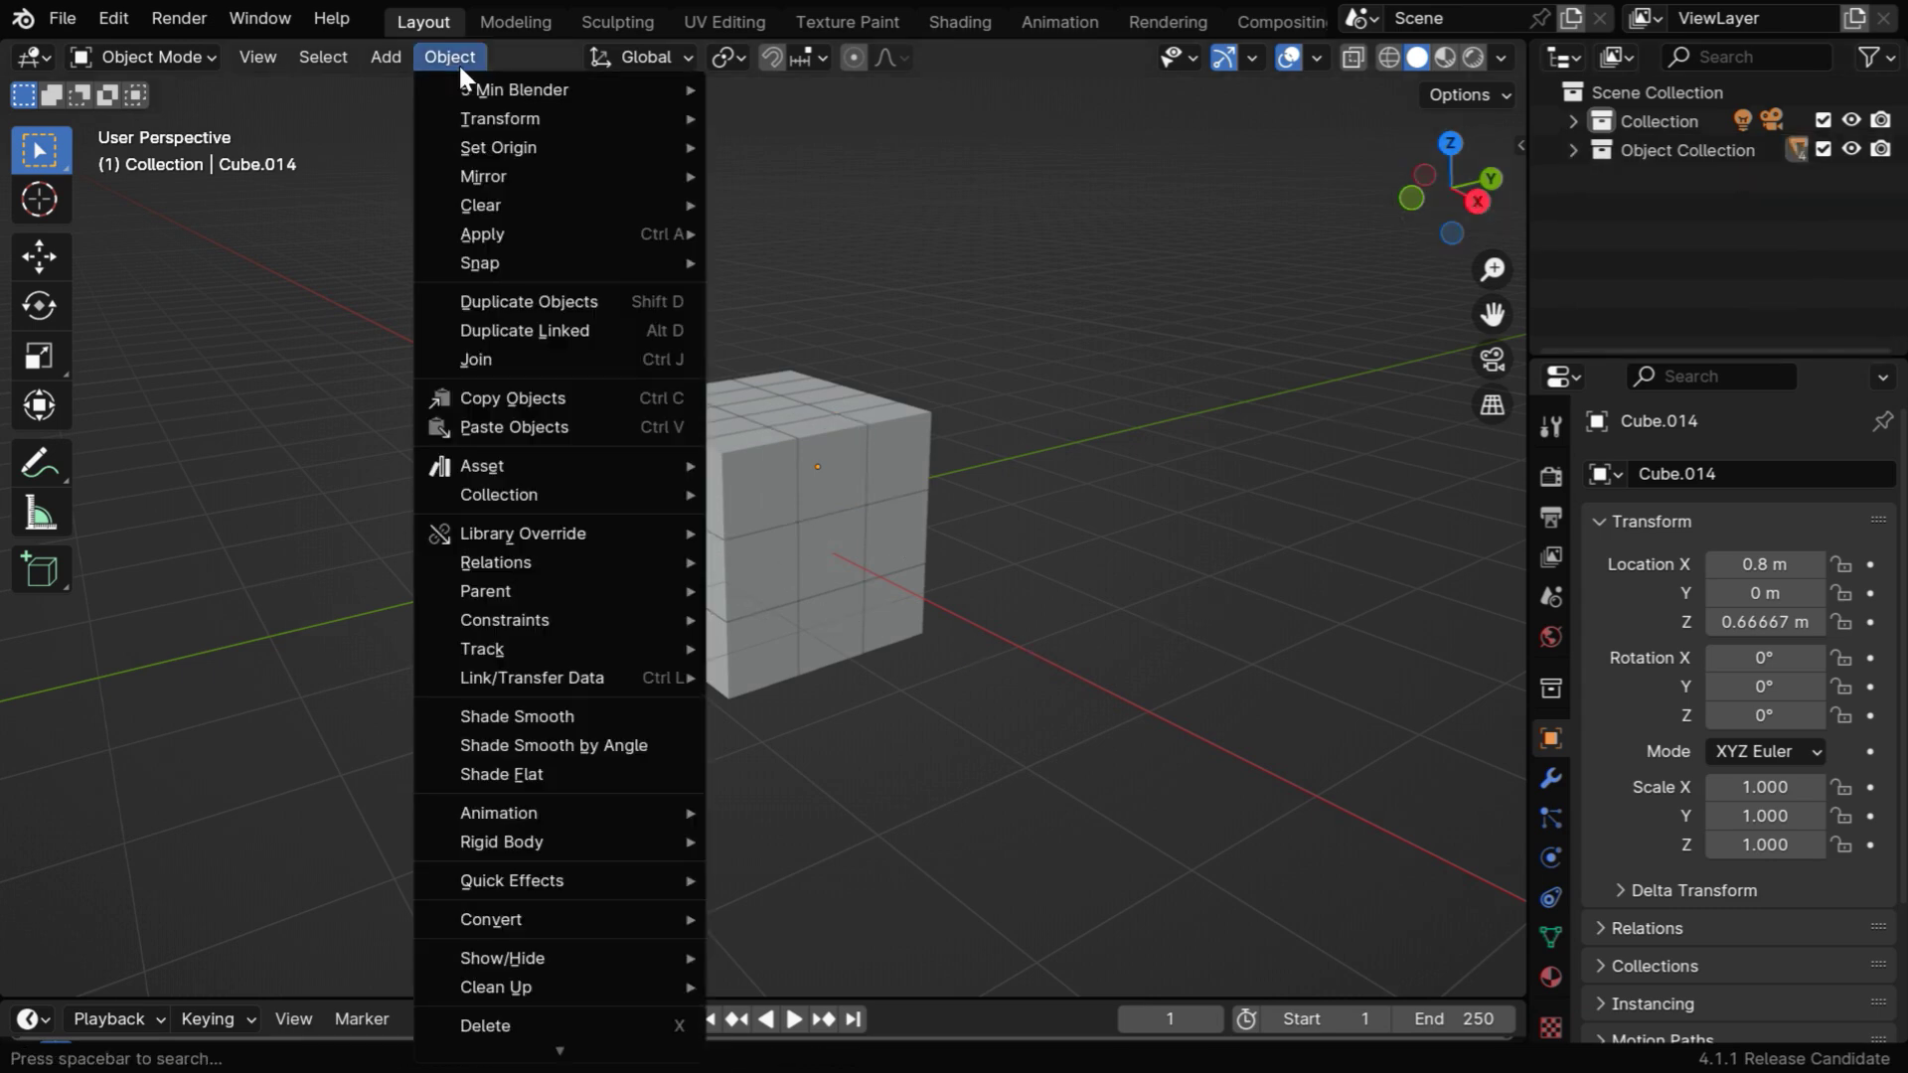
mouse_move(473, 88)
left_click(801, 88)
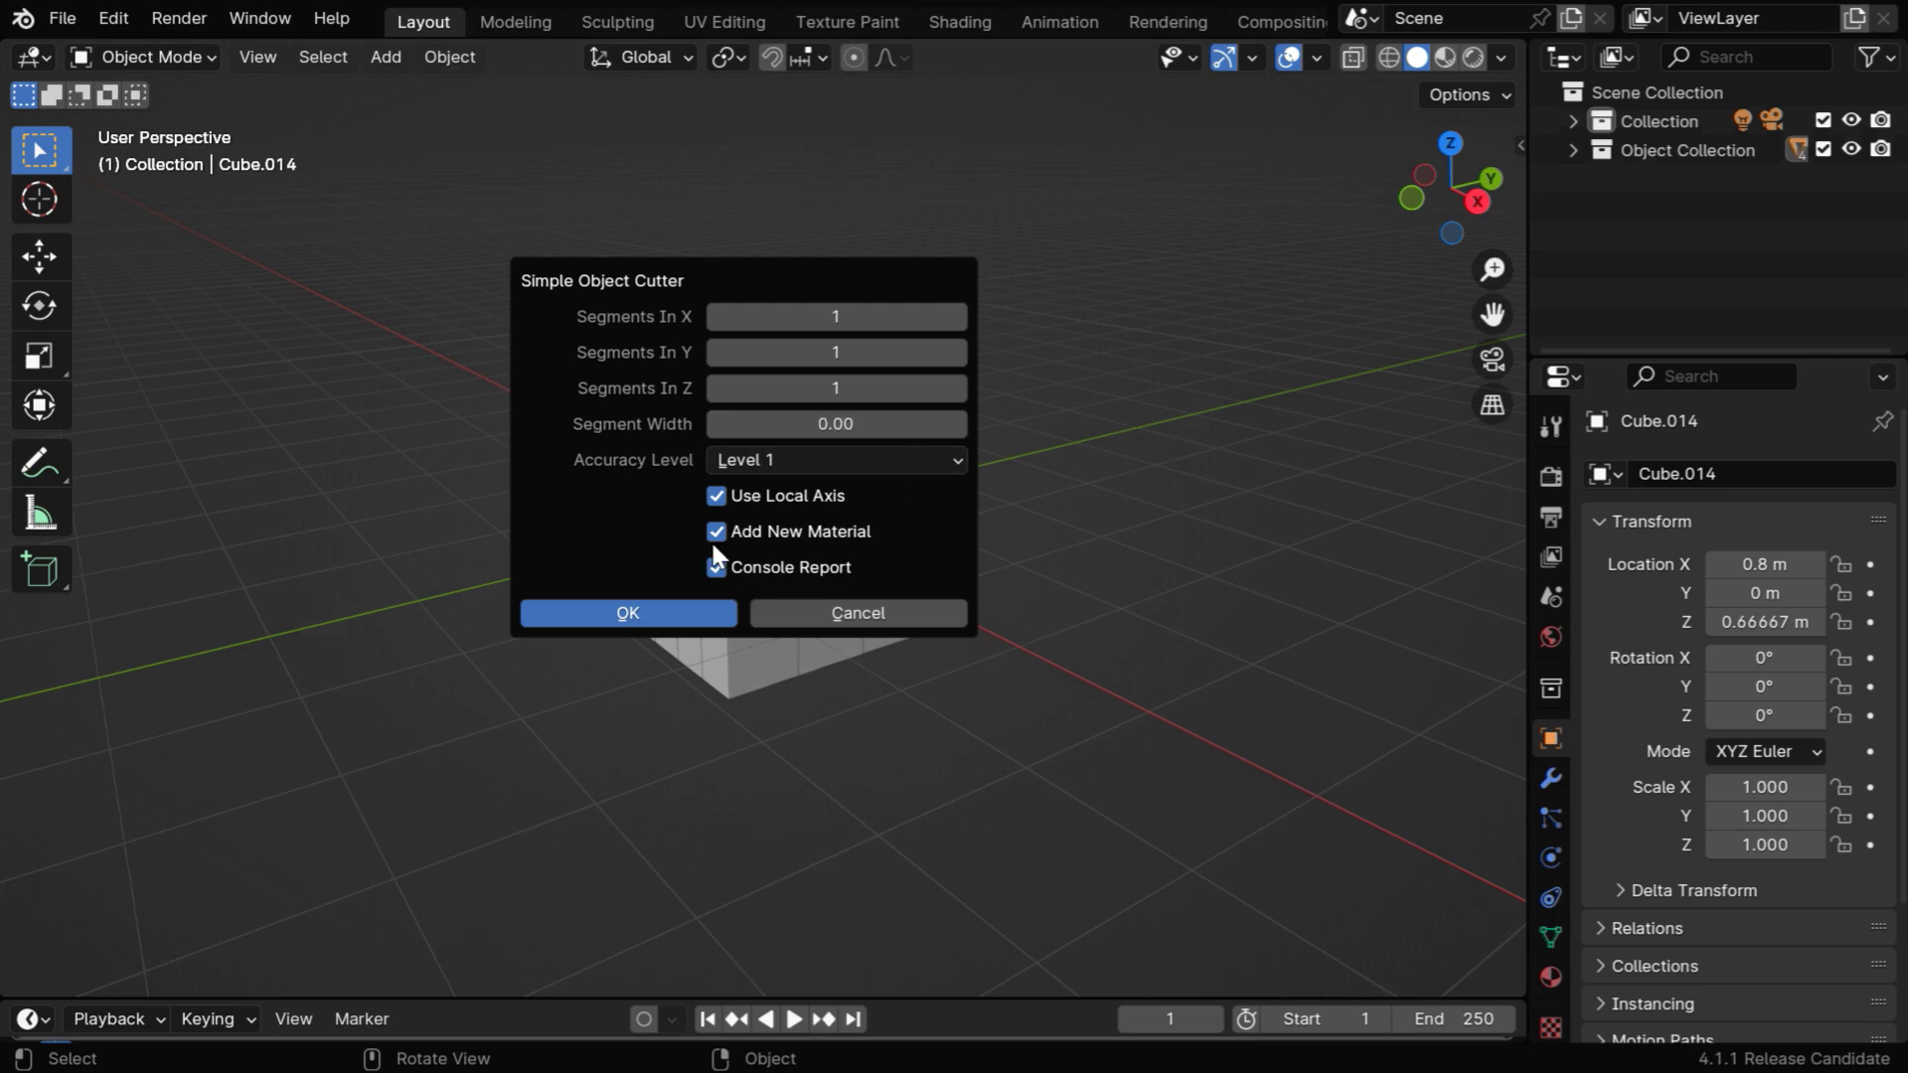
left_click(260, 18)
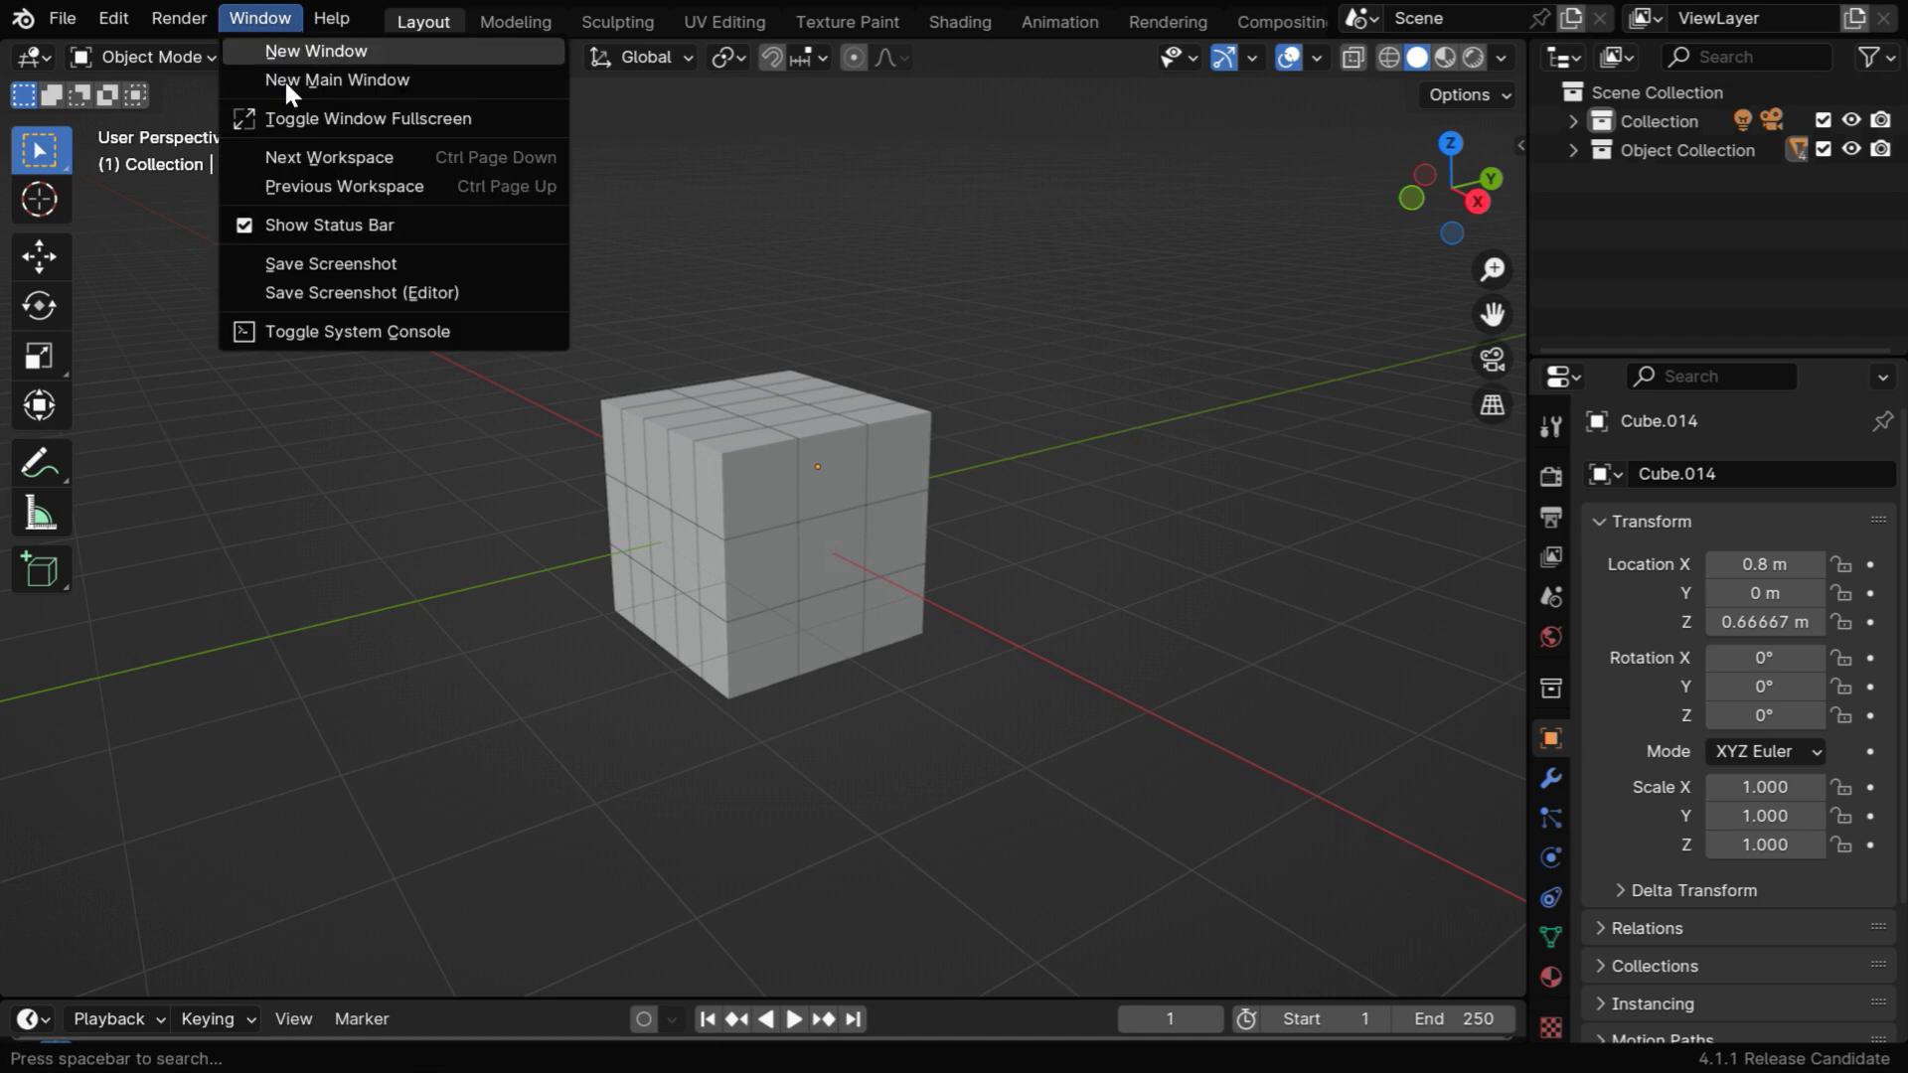
left_click(325, 331)
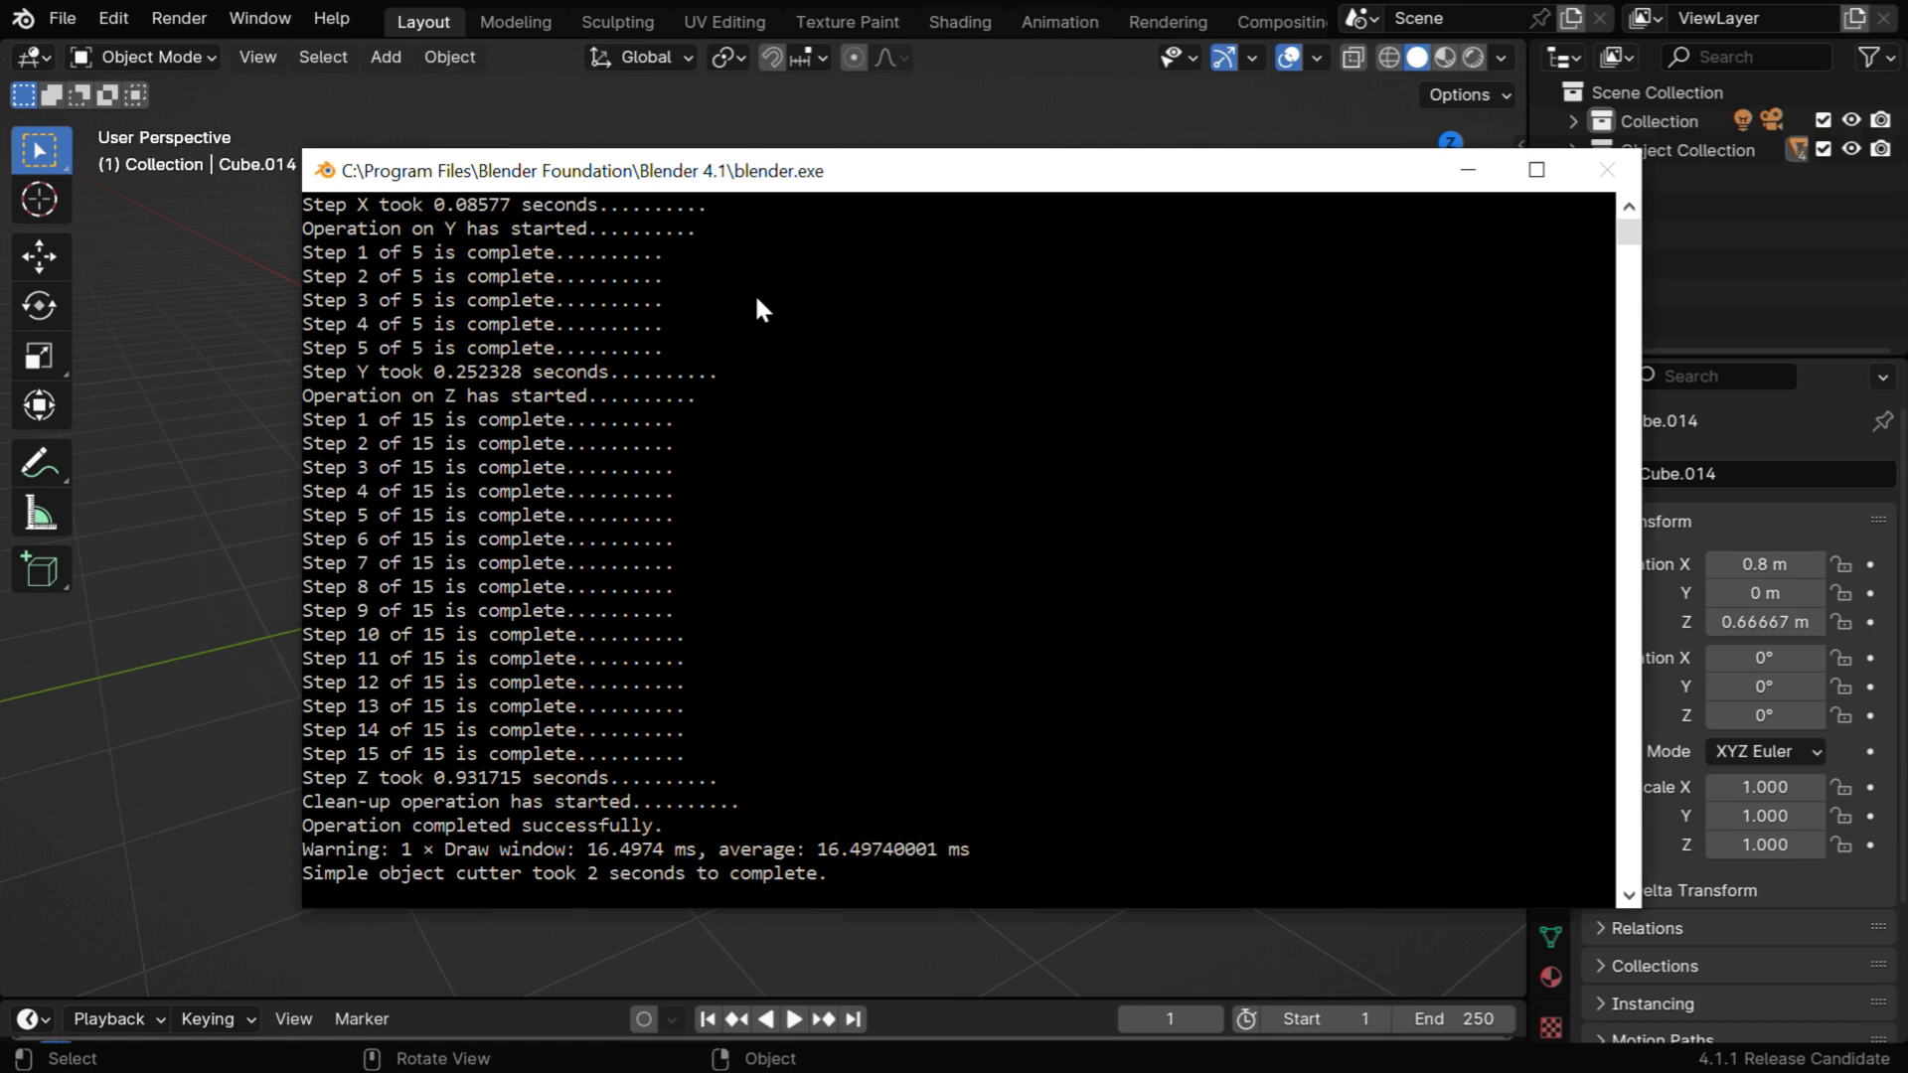
left_click(988, 134)
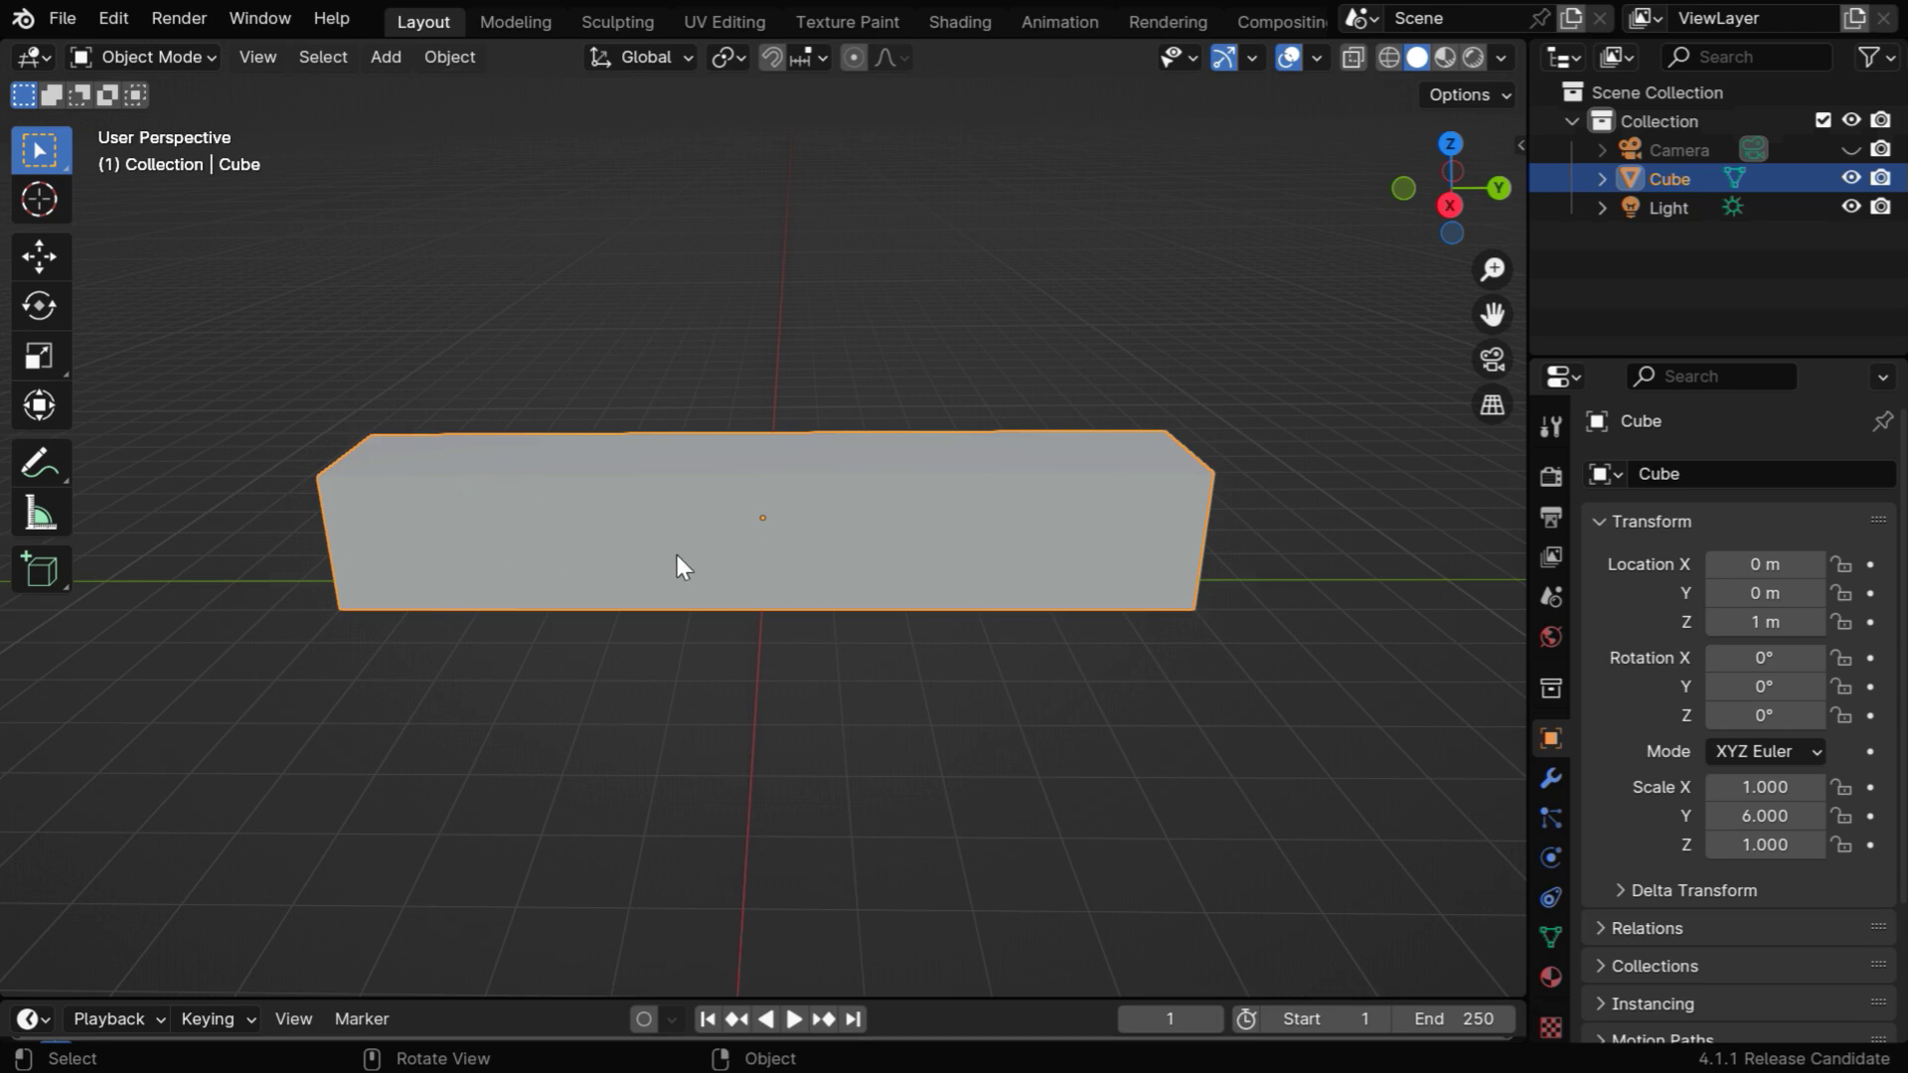
- Tilt the long beam 32° about X and 32° about Z
middle_click_drag(879, 549, 1050, 542)
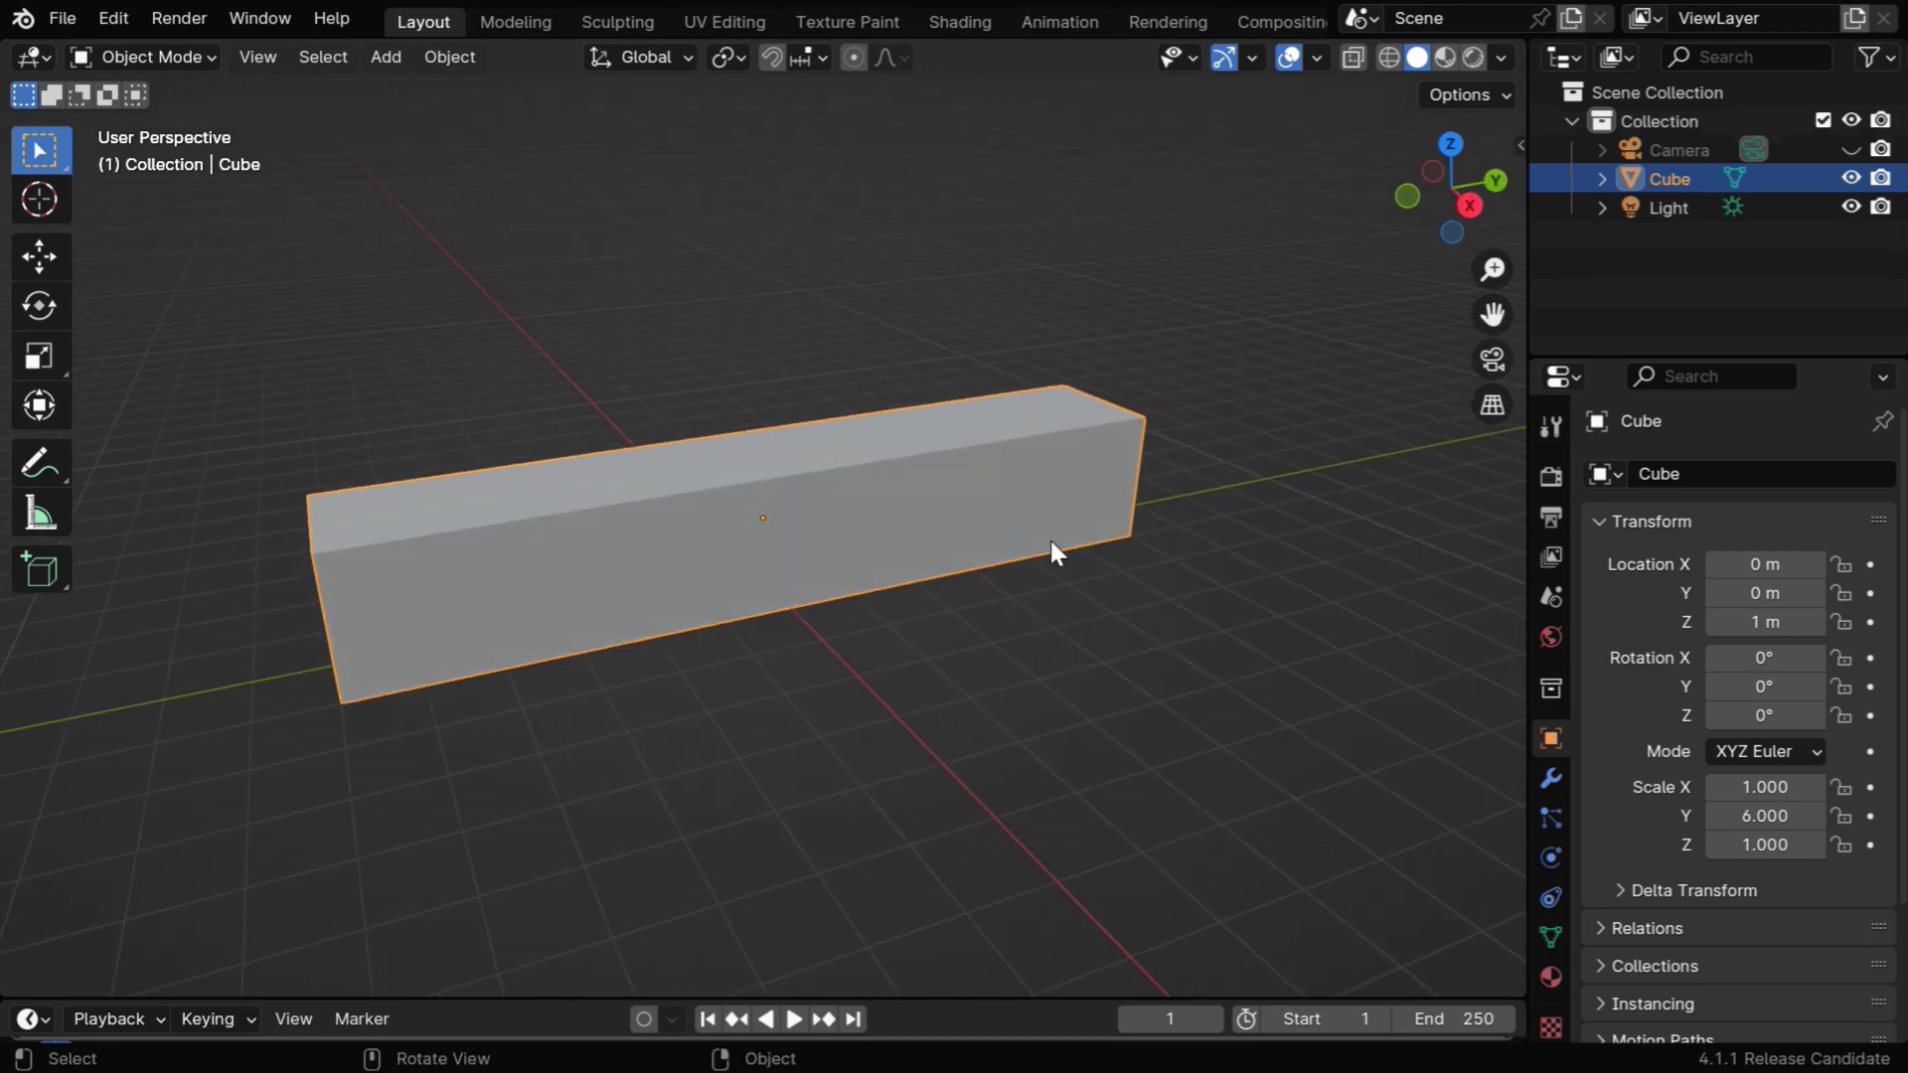
left_click_drag(1765, 658, 1818, 657)
left_click_drag(1734, 715, 1749, 711)
- Lift the tilted beam vertically to a Z location of 3.6228 m
middle_click_drag(979, 787, 926, 783)
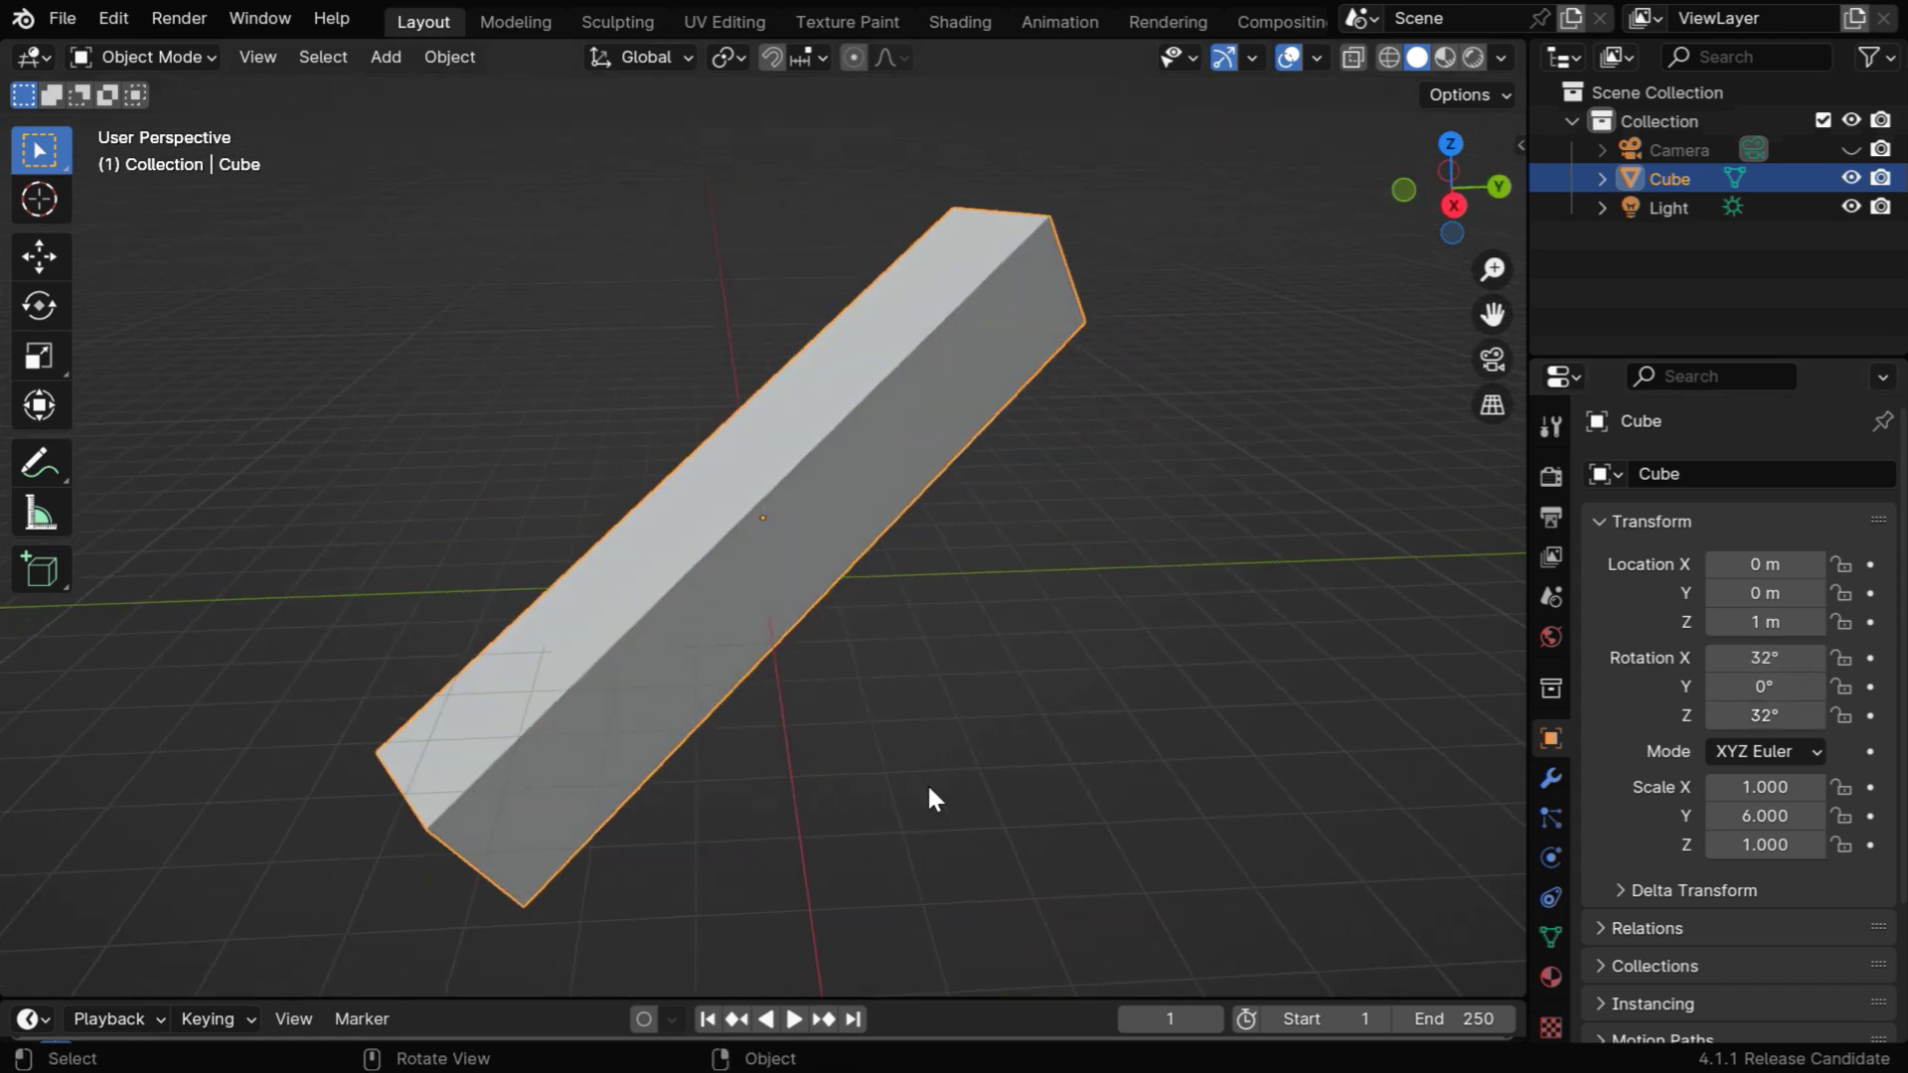
key("g")
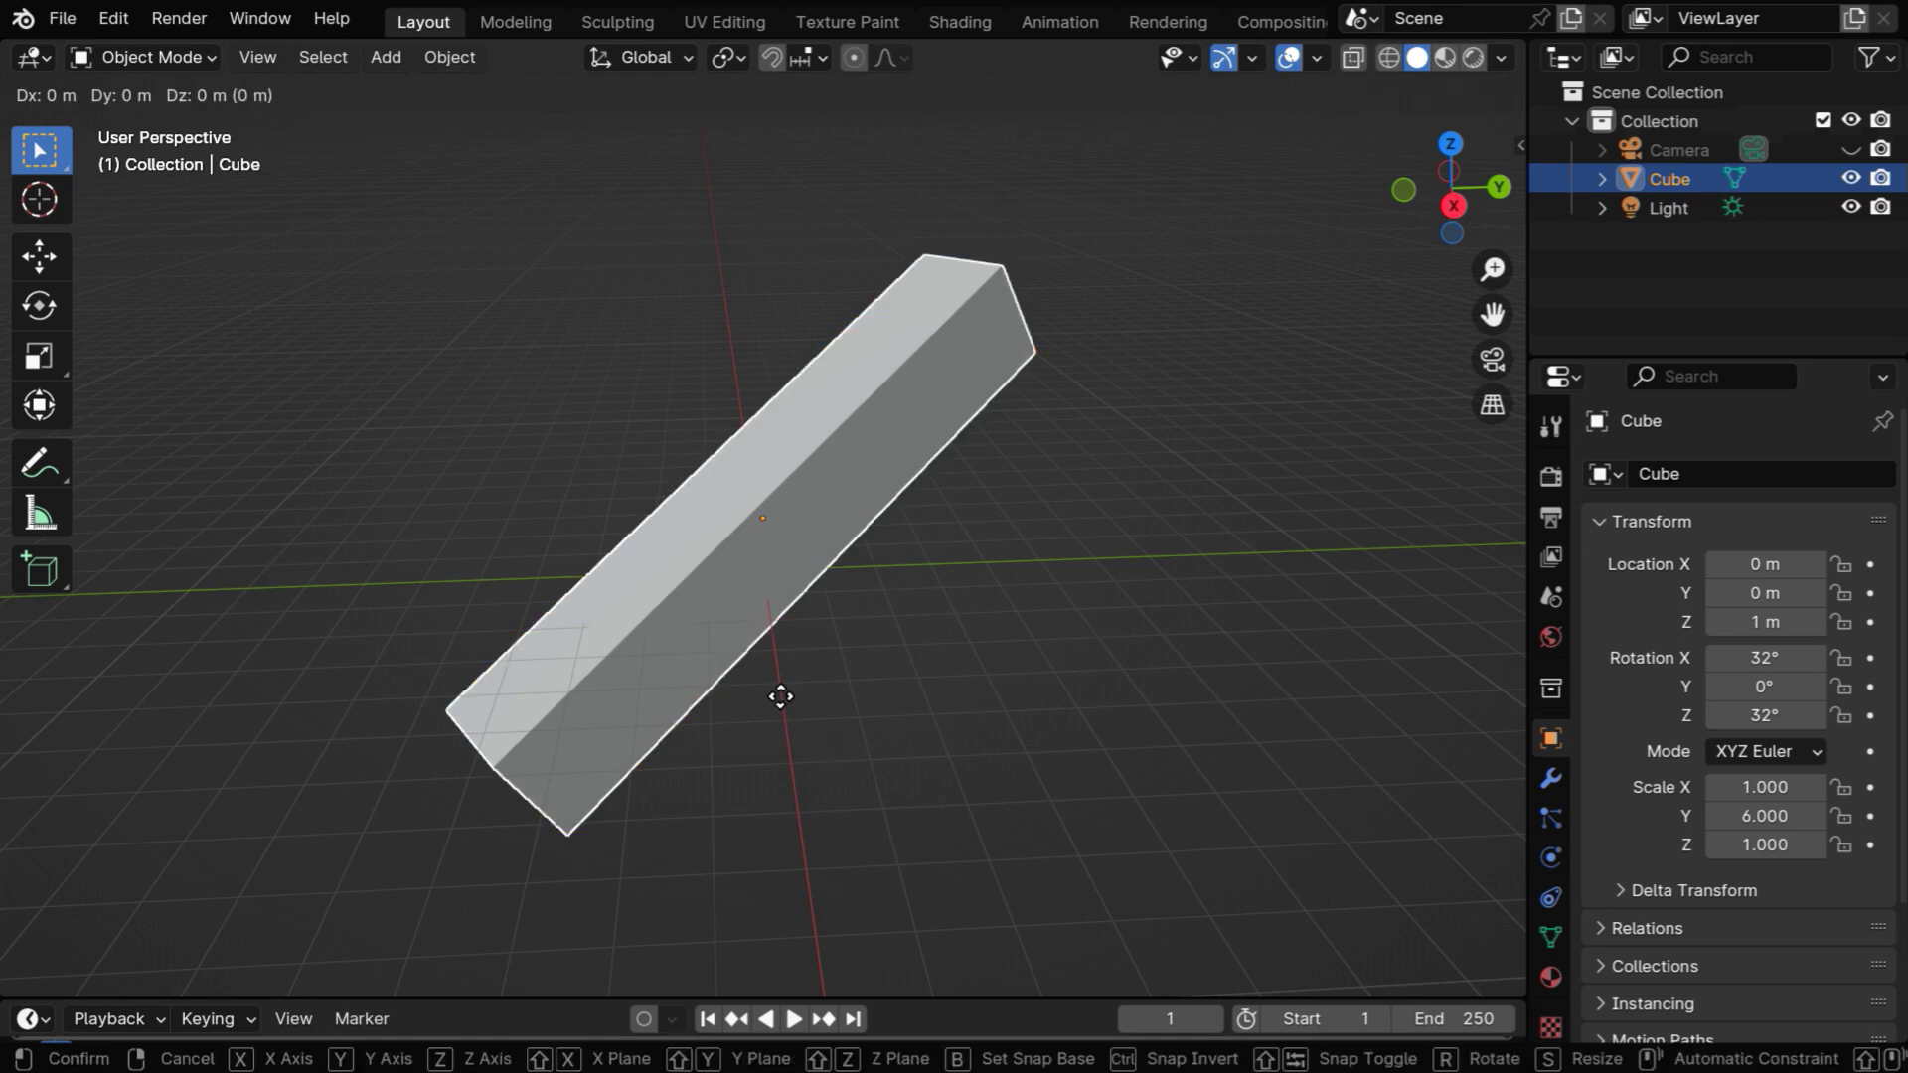
key("z")
left_click(773, 545)
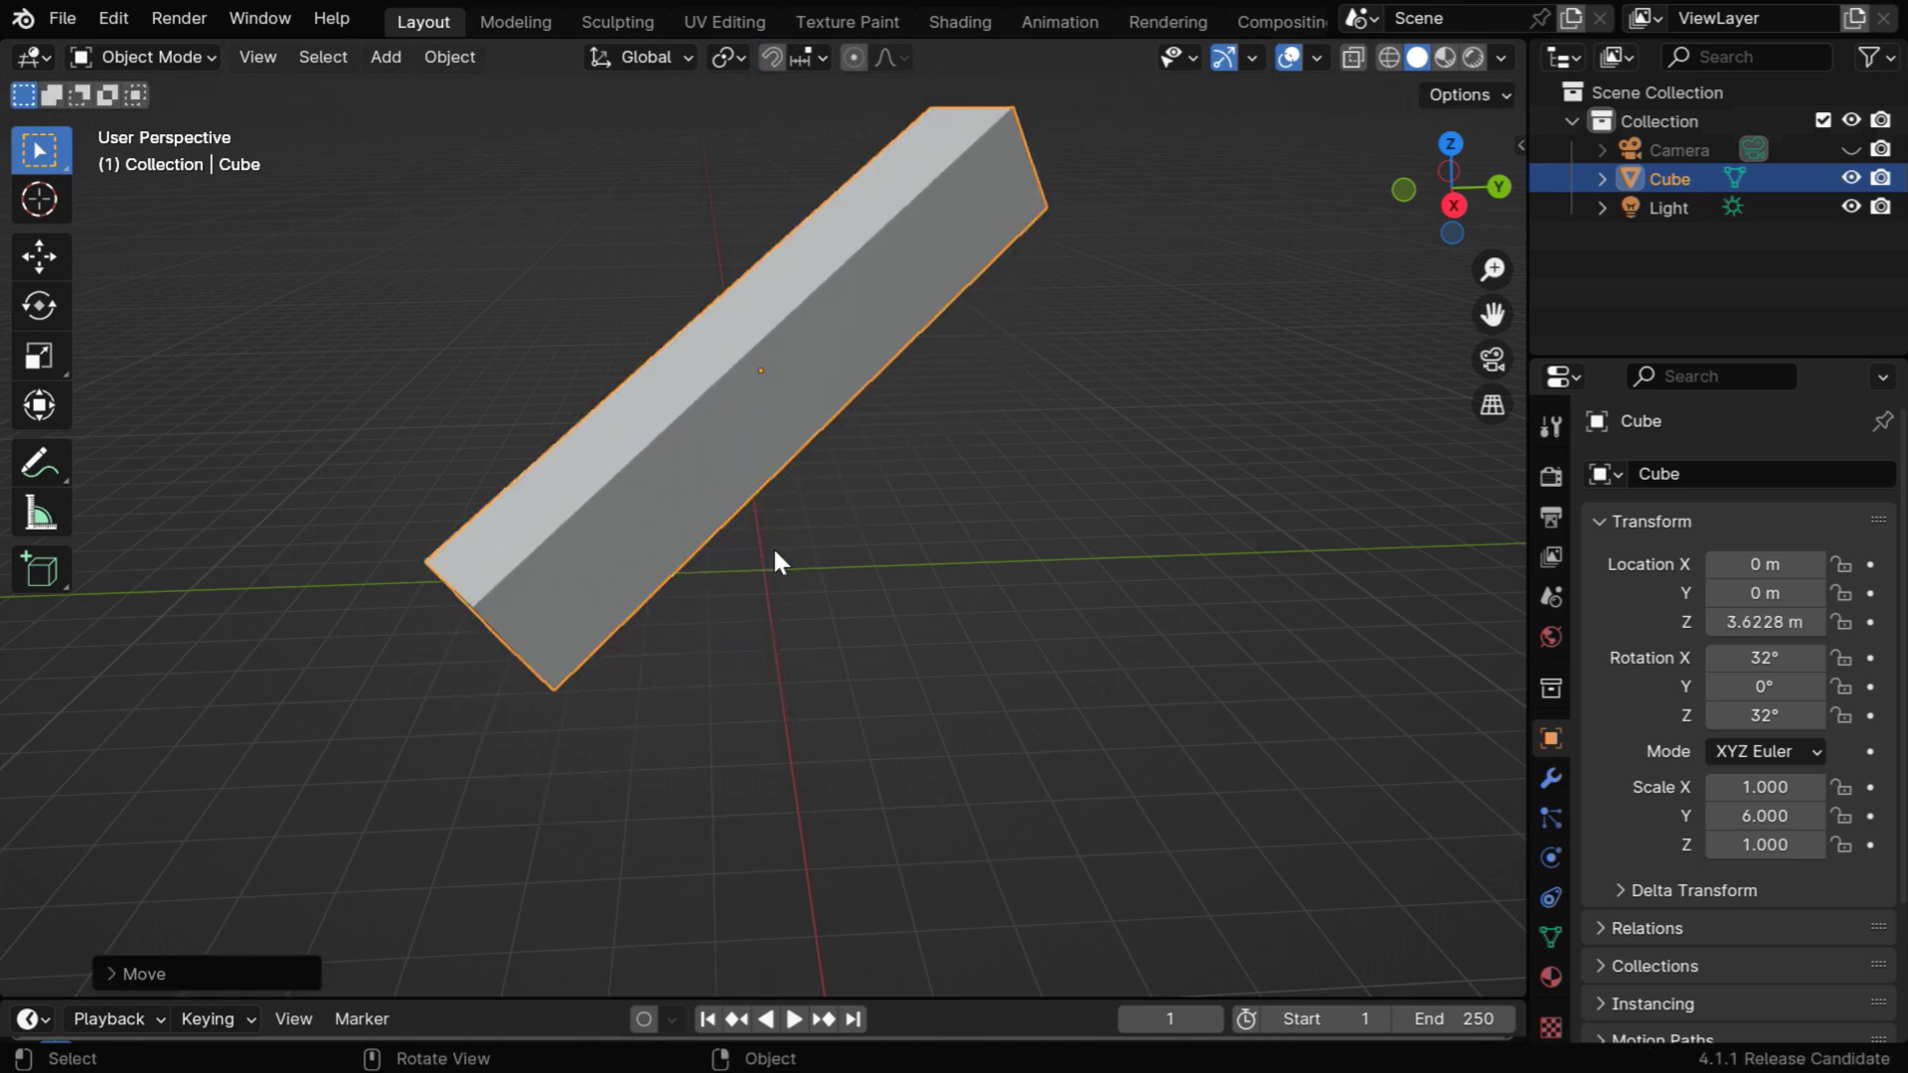
middle_click_drag(818, 571, 792, 757, "shift")
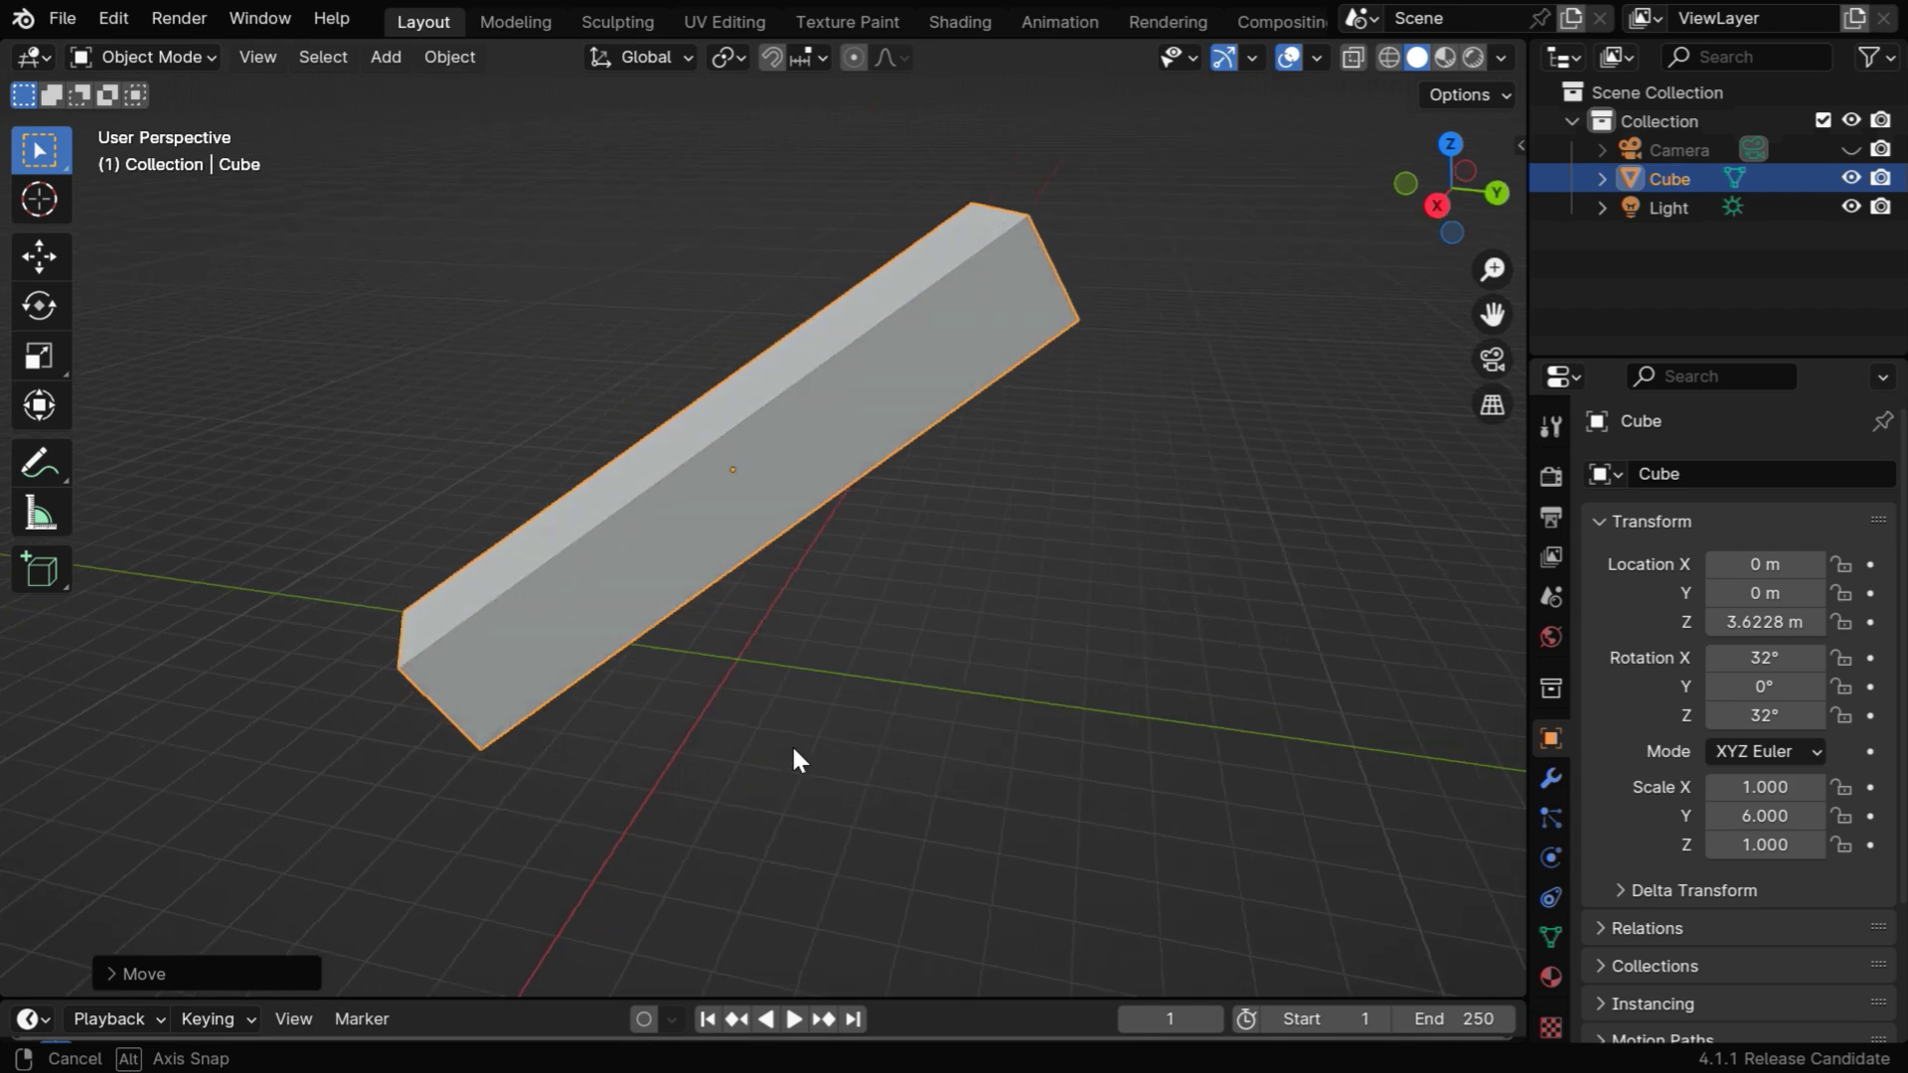
- Cut the tilted beam with the Simple Object Cutter using a segment width of 0.75
left_click(452, 68)
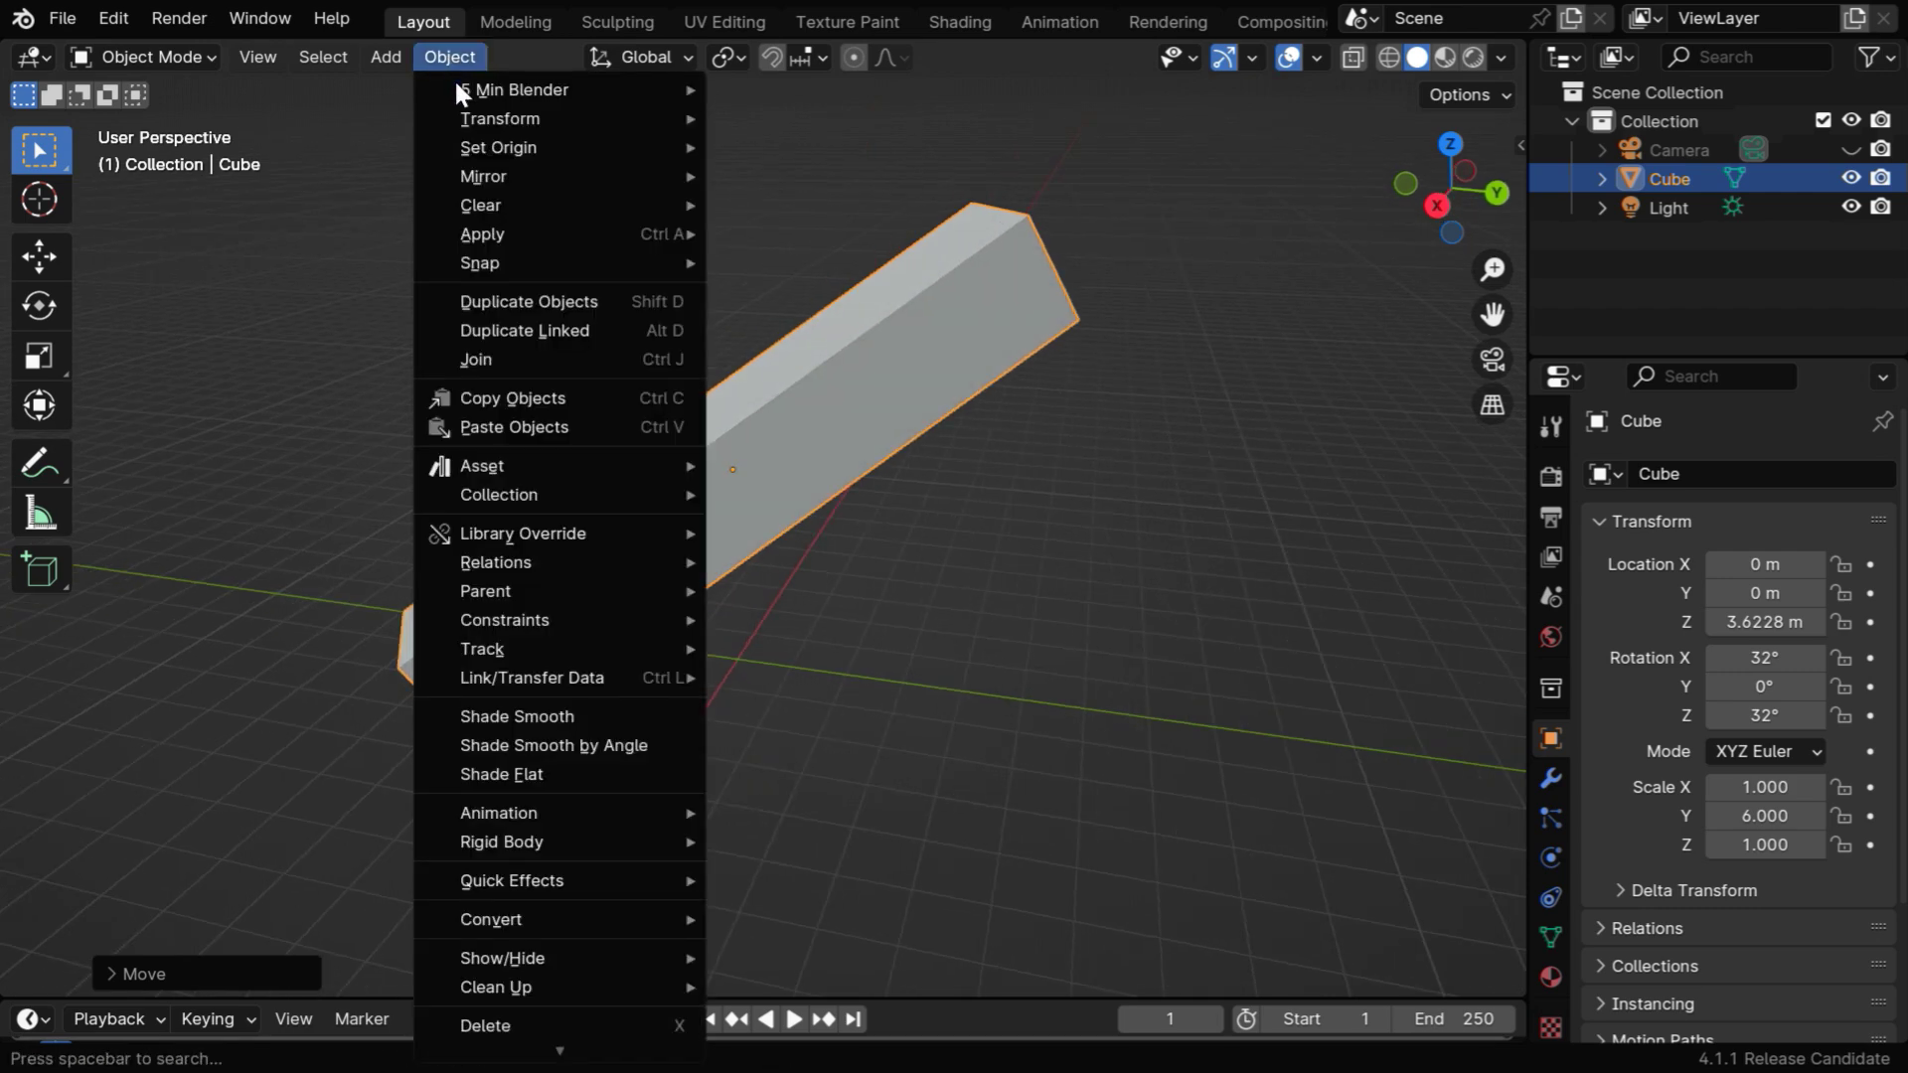
mouse_move(674, 86)
left_click(813, 85)
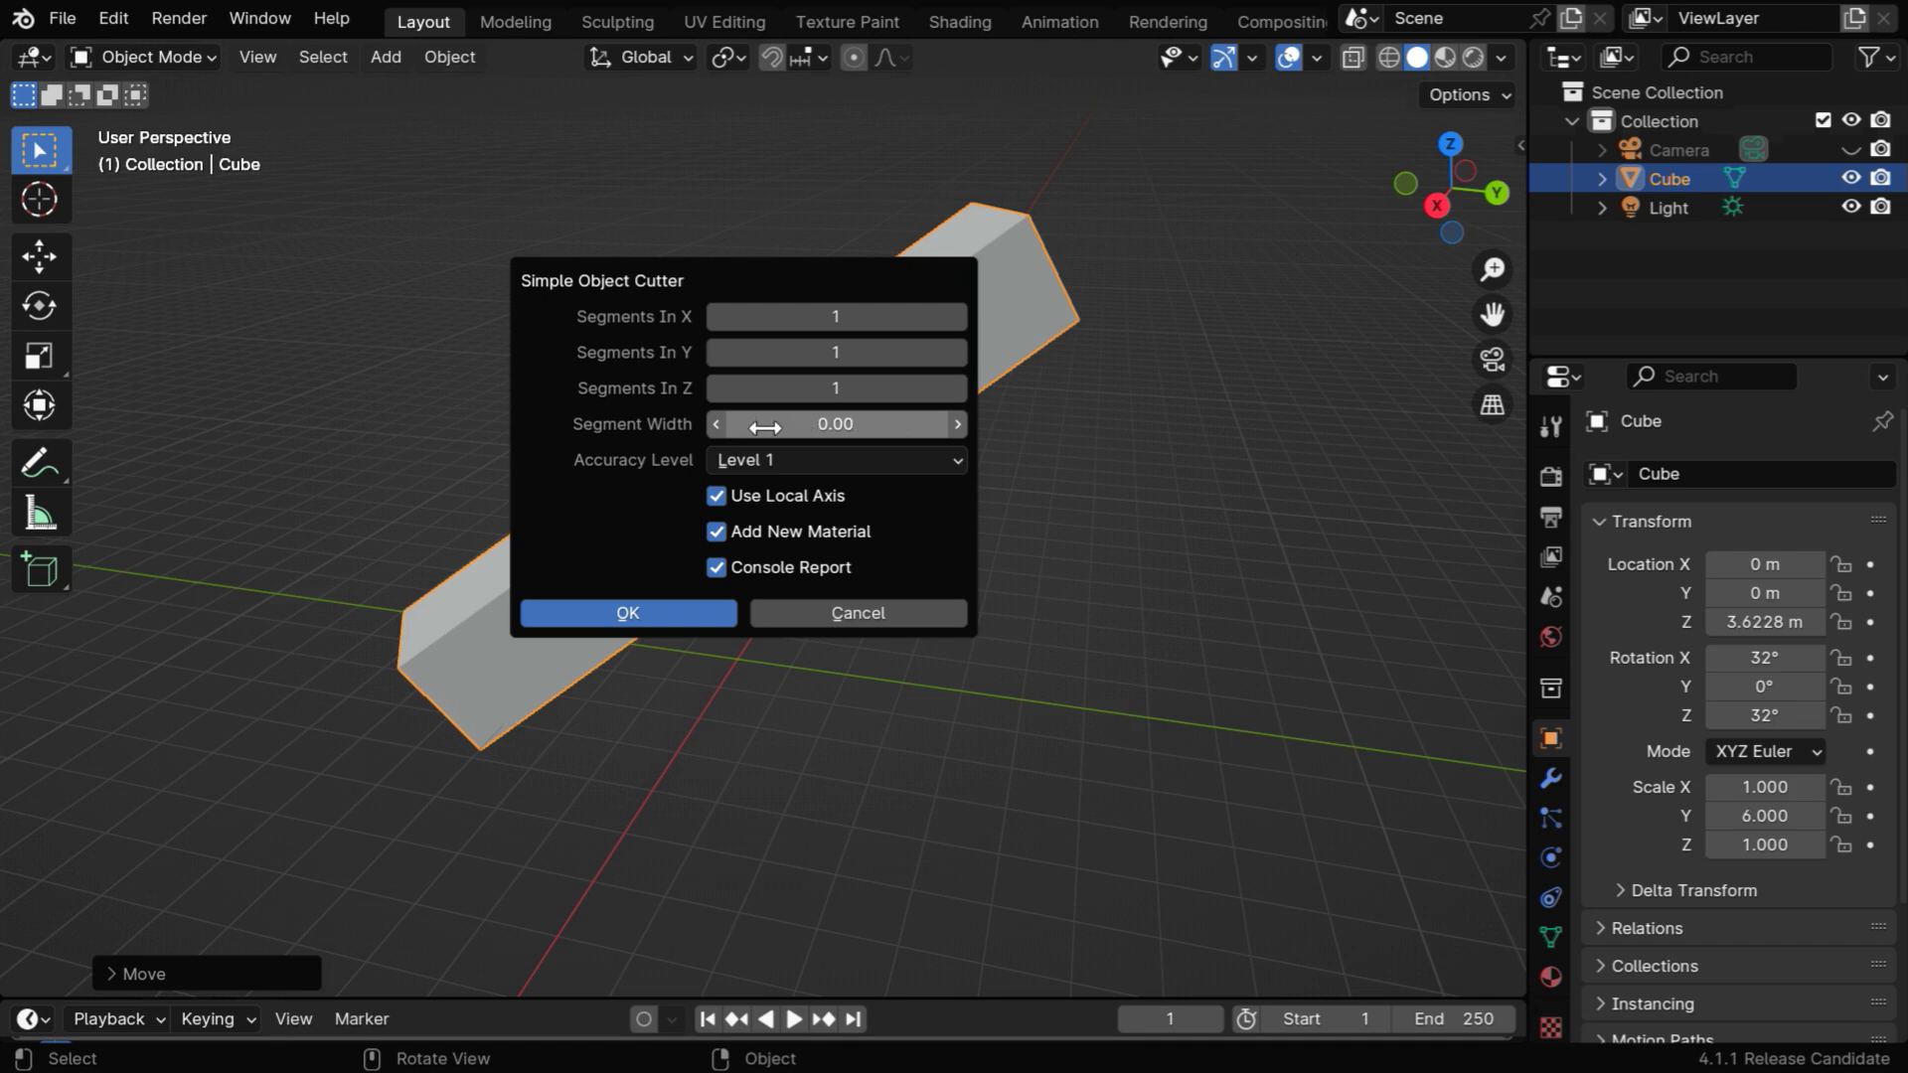
left_click(850, 428)
type("0.75")
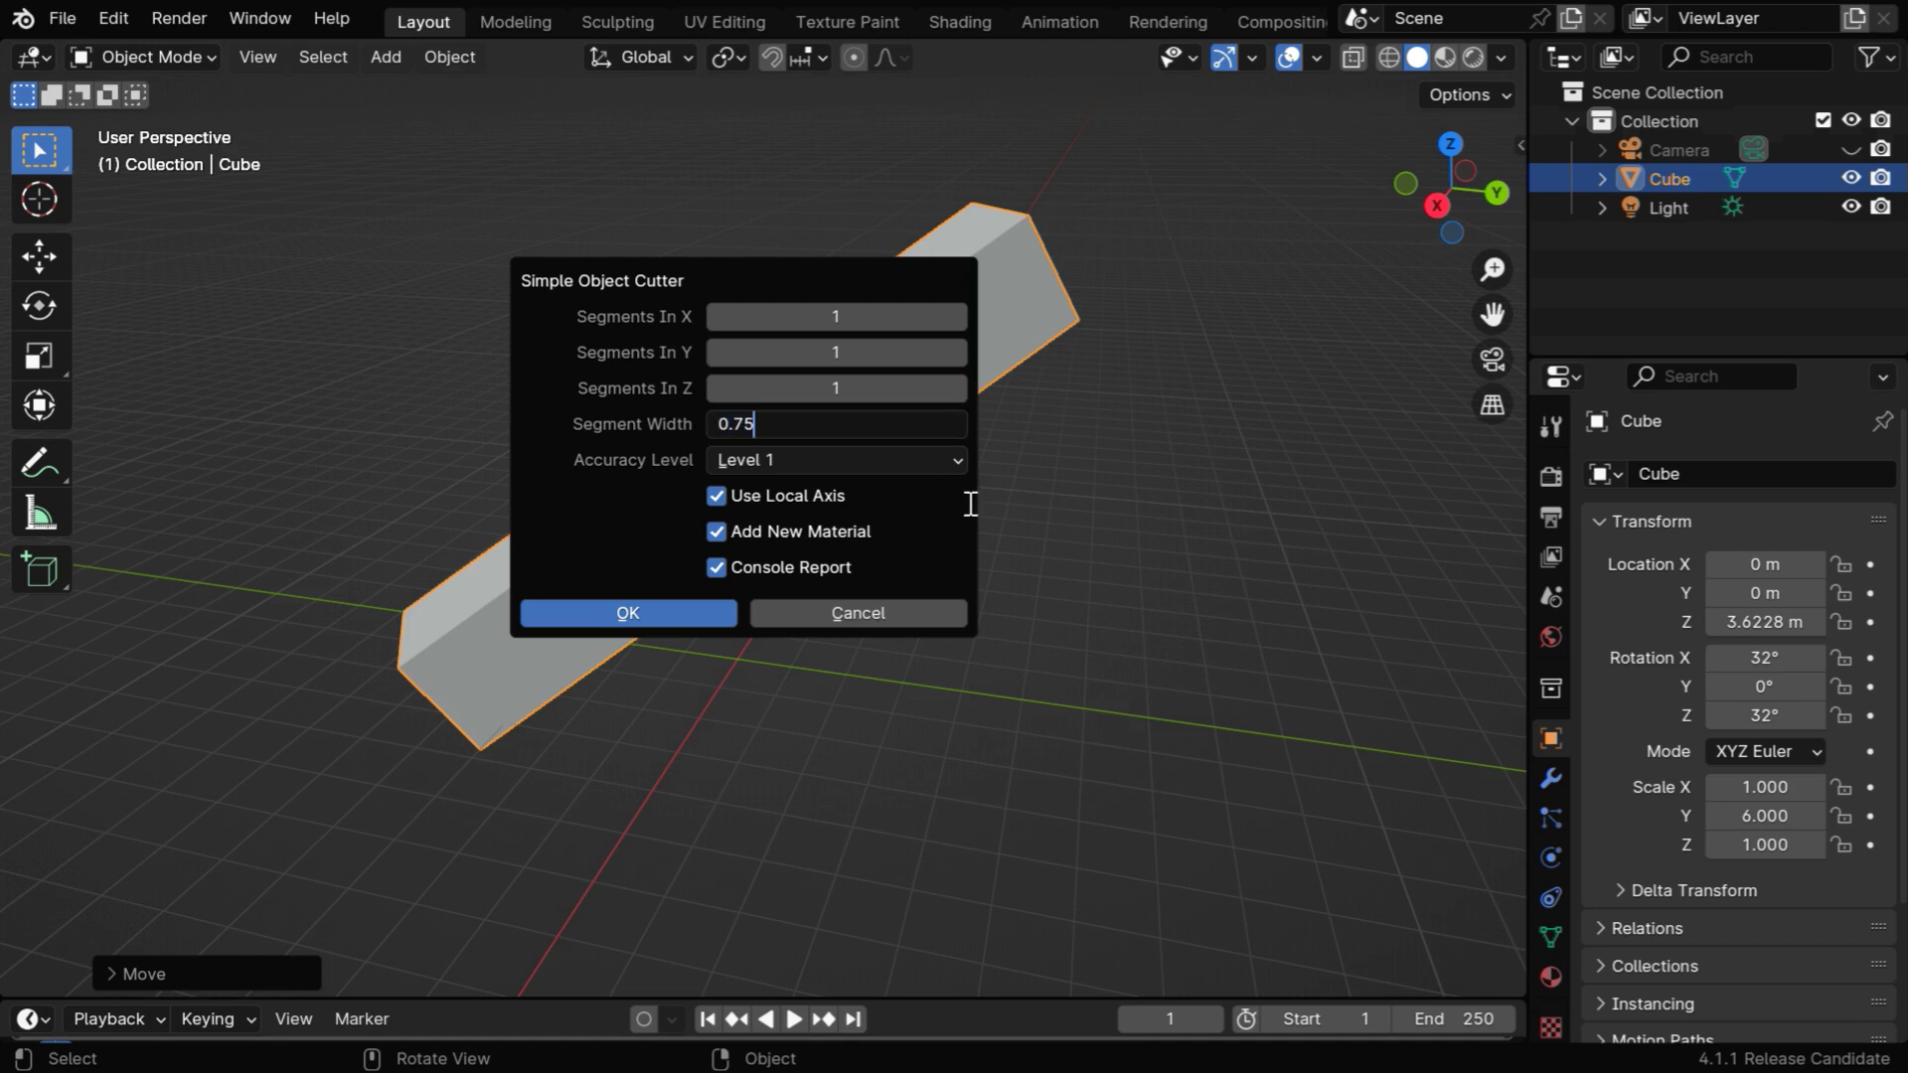
key("Return")
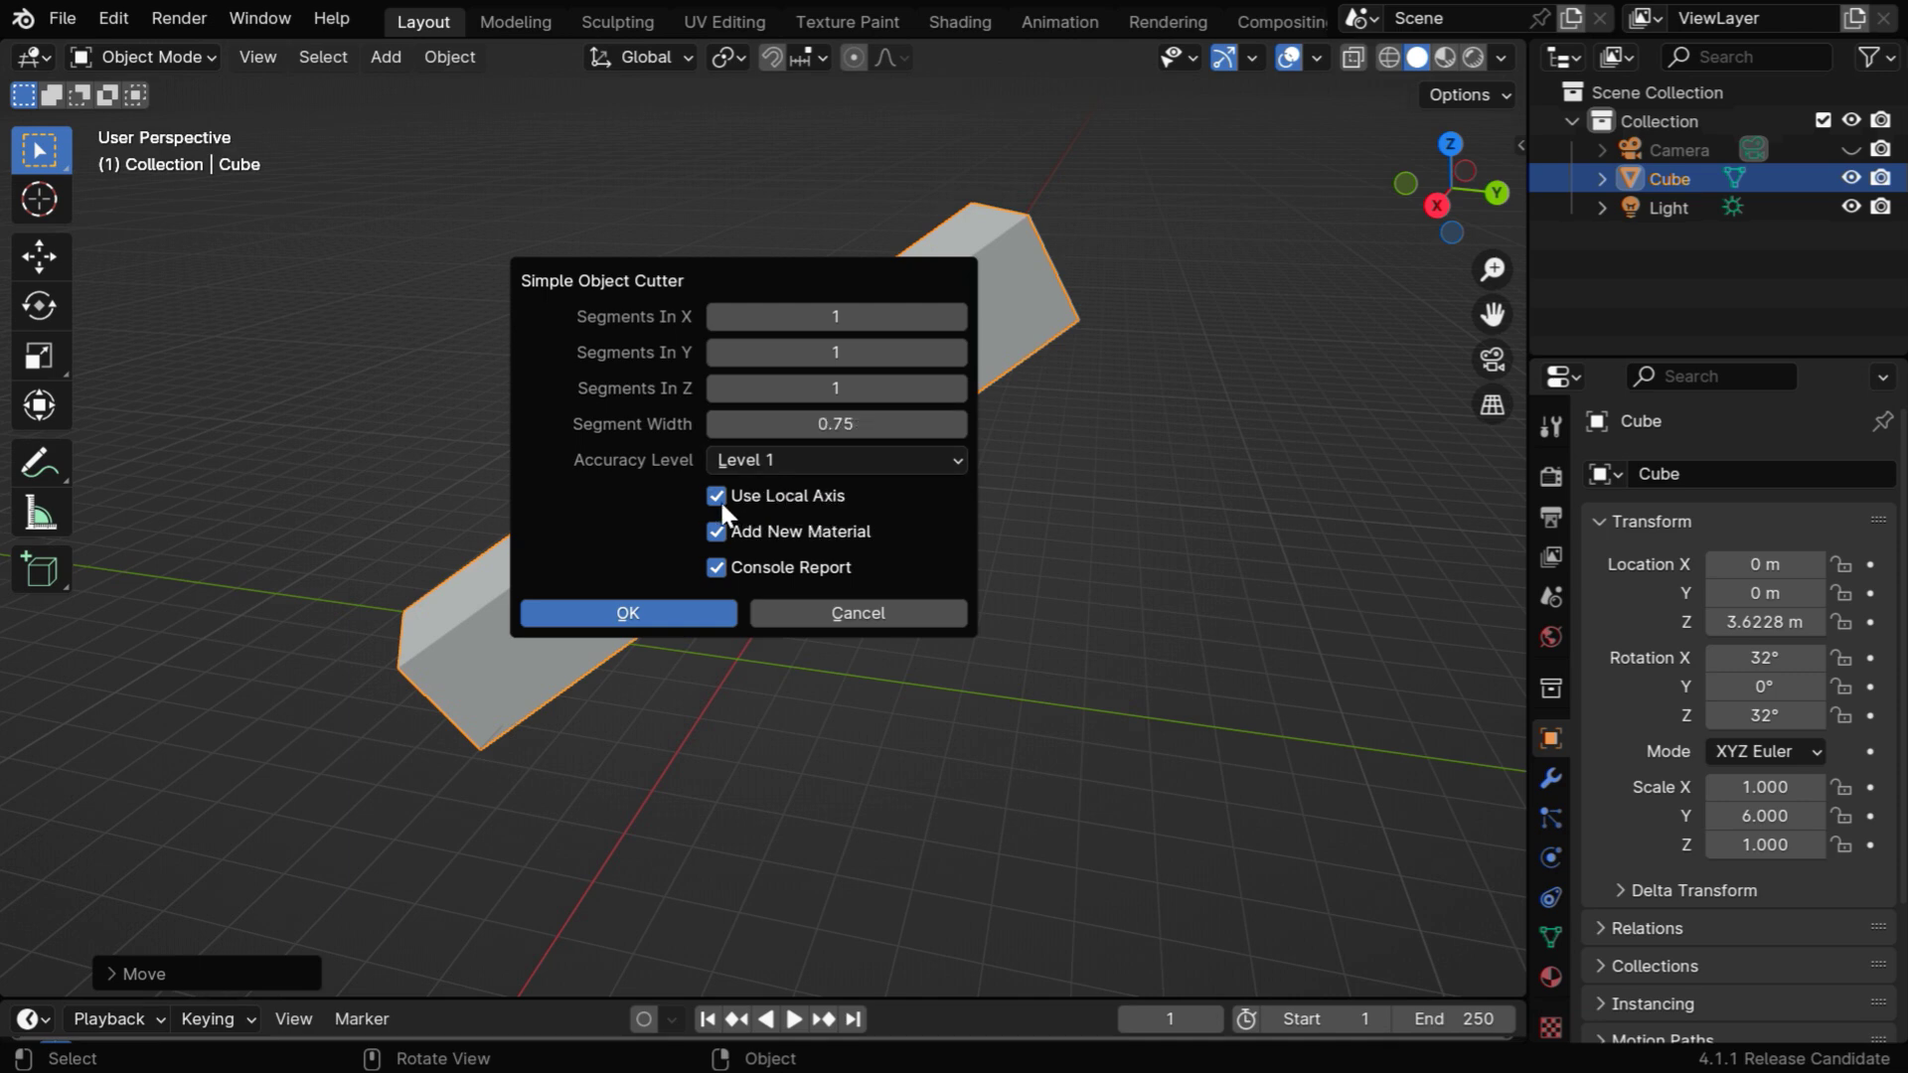
left_click(718, 618)
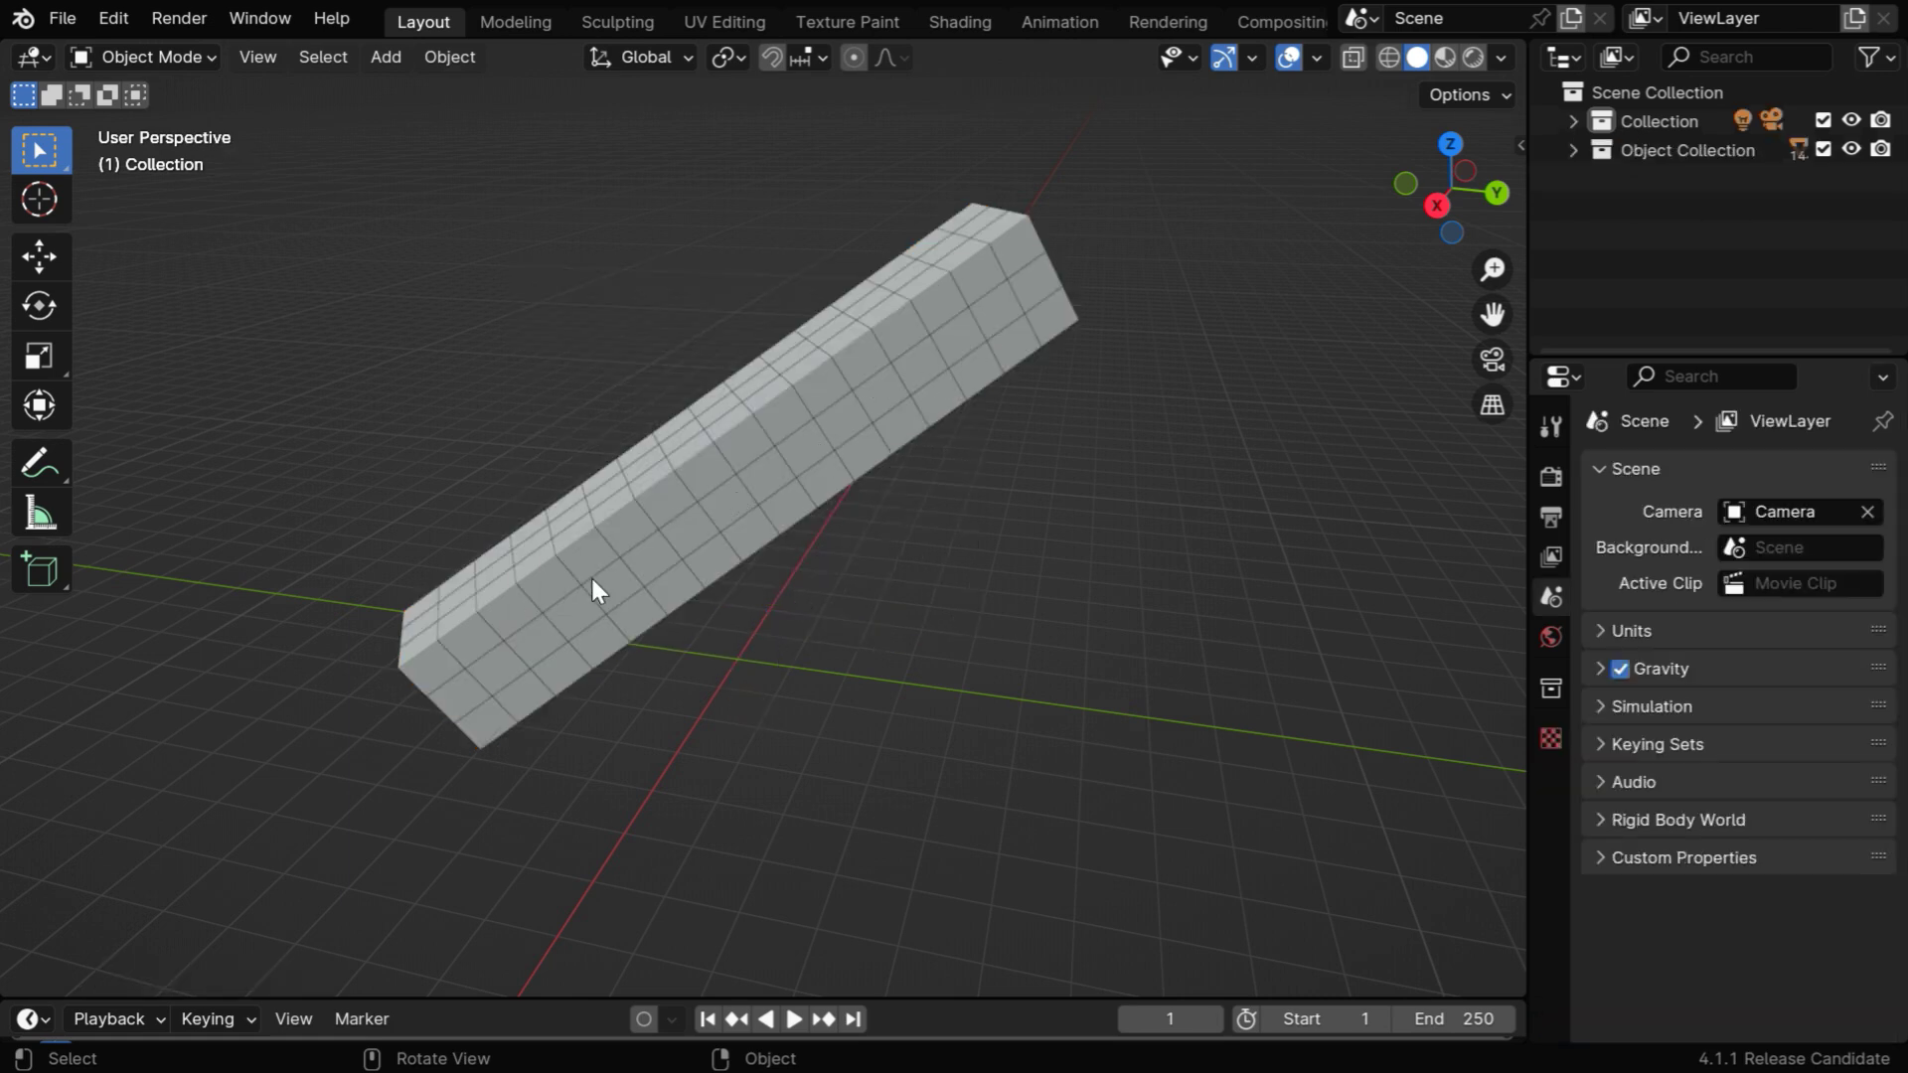
- Orbit the view around the segmented beam
mouse_move(592, 581)
middle_mouse_down()
mouse_move(1063, 601)
mouse_move(567, 605)
middle_mouse_up()
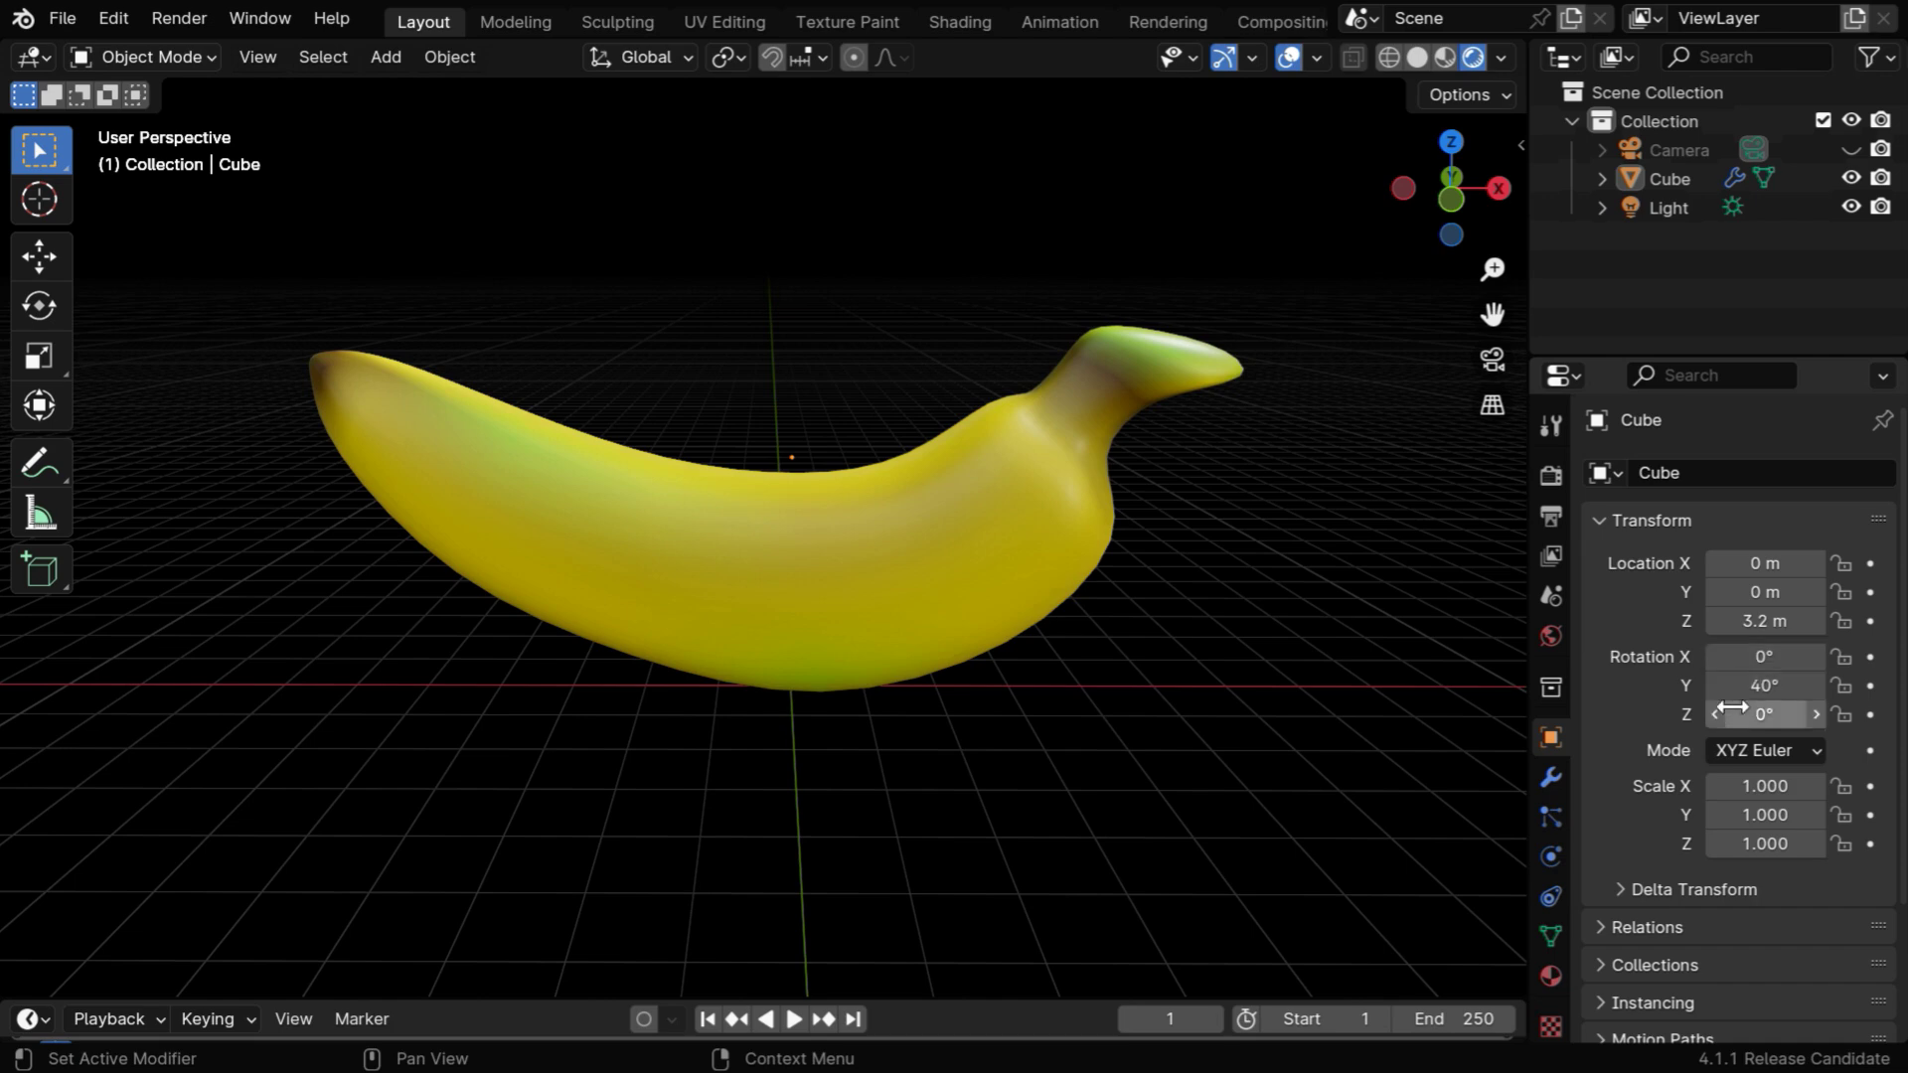
- Cut the banana along world axes into 4 X, 3 Y and 3 Z segments
left_click(449, 57)
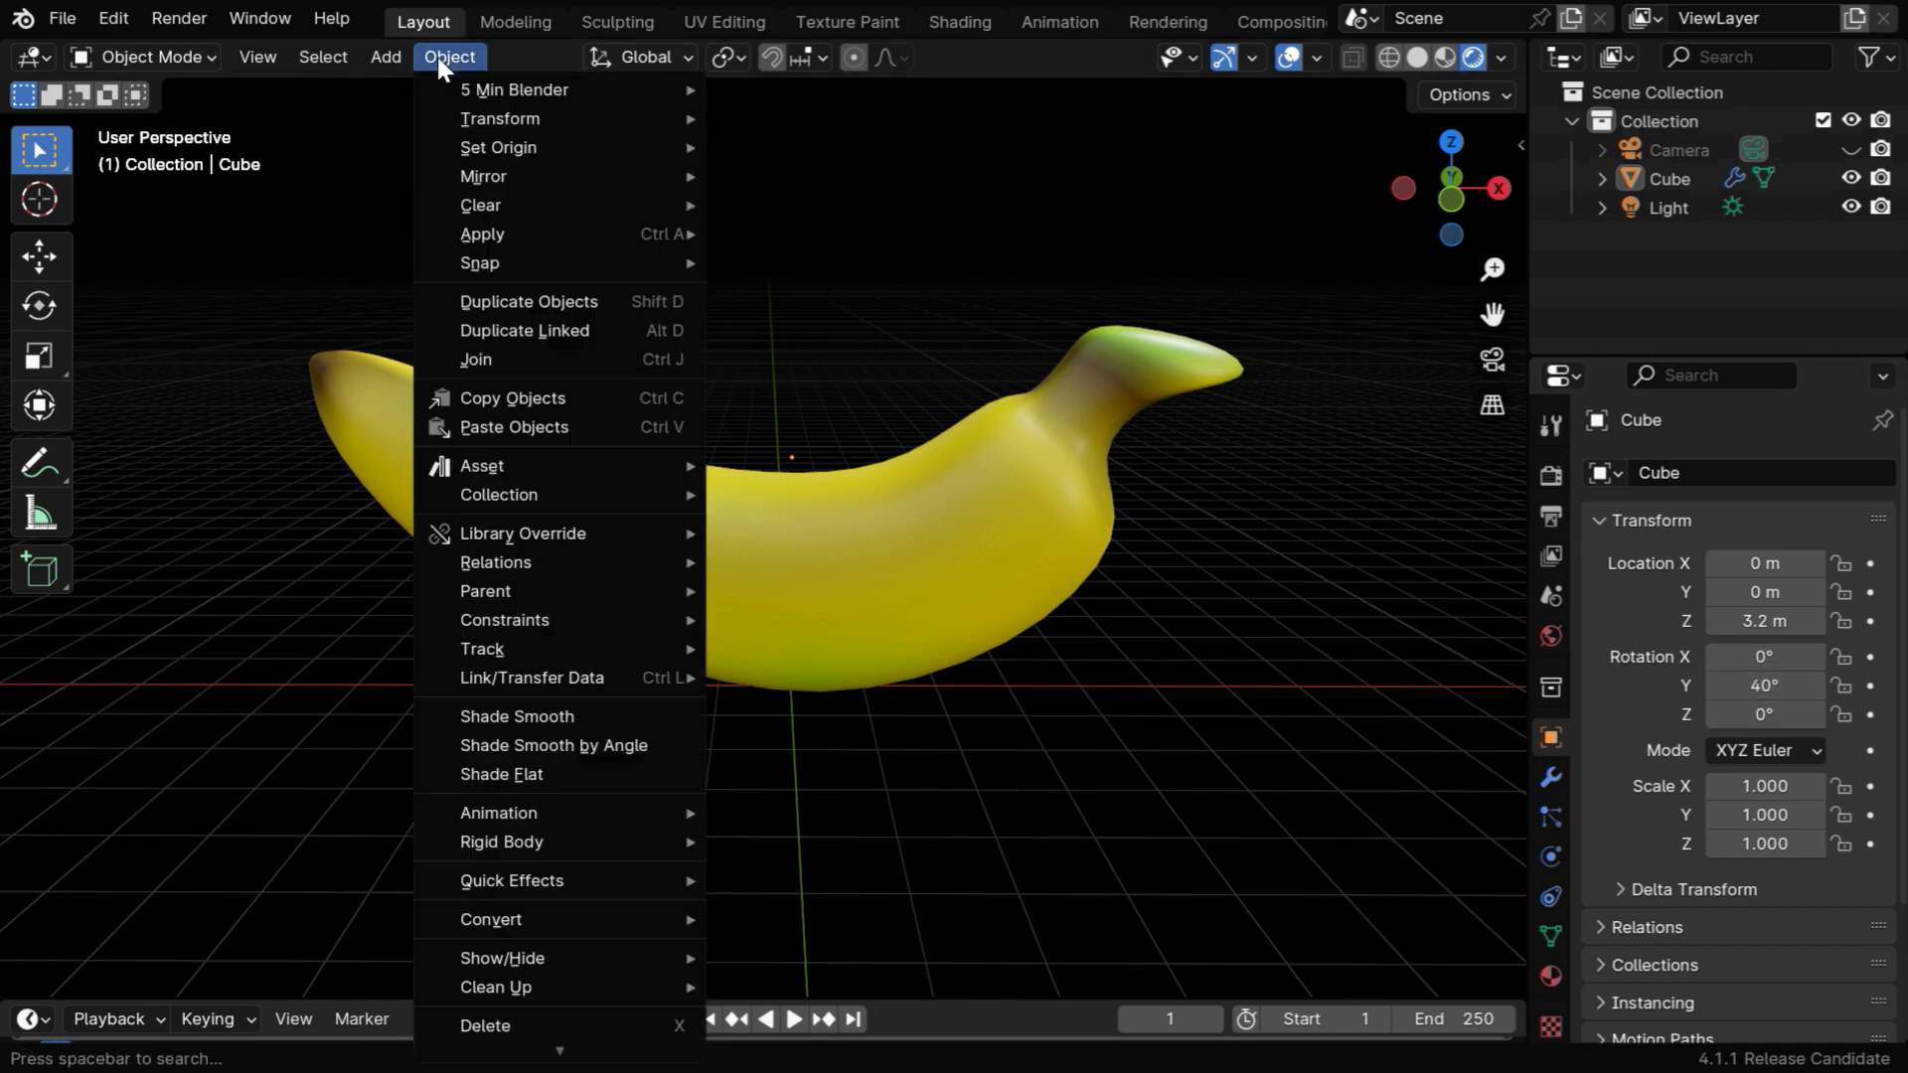
mouse_move(570, 89)
left_click(805, 91)
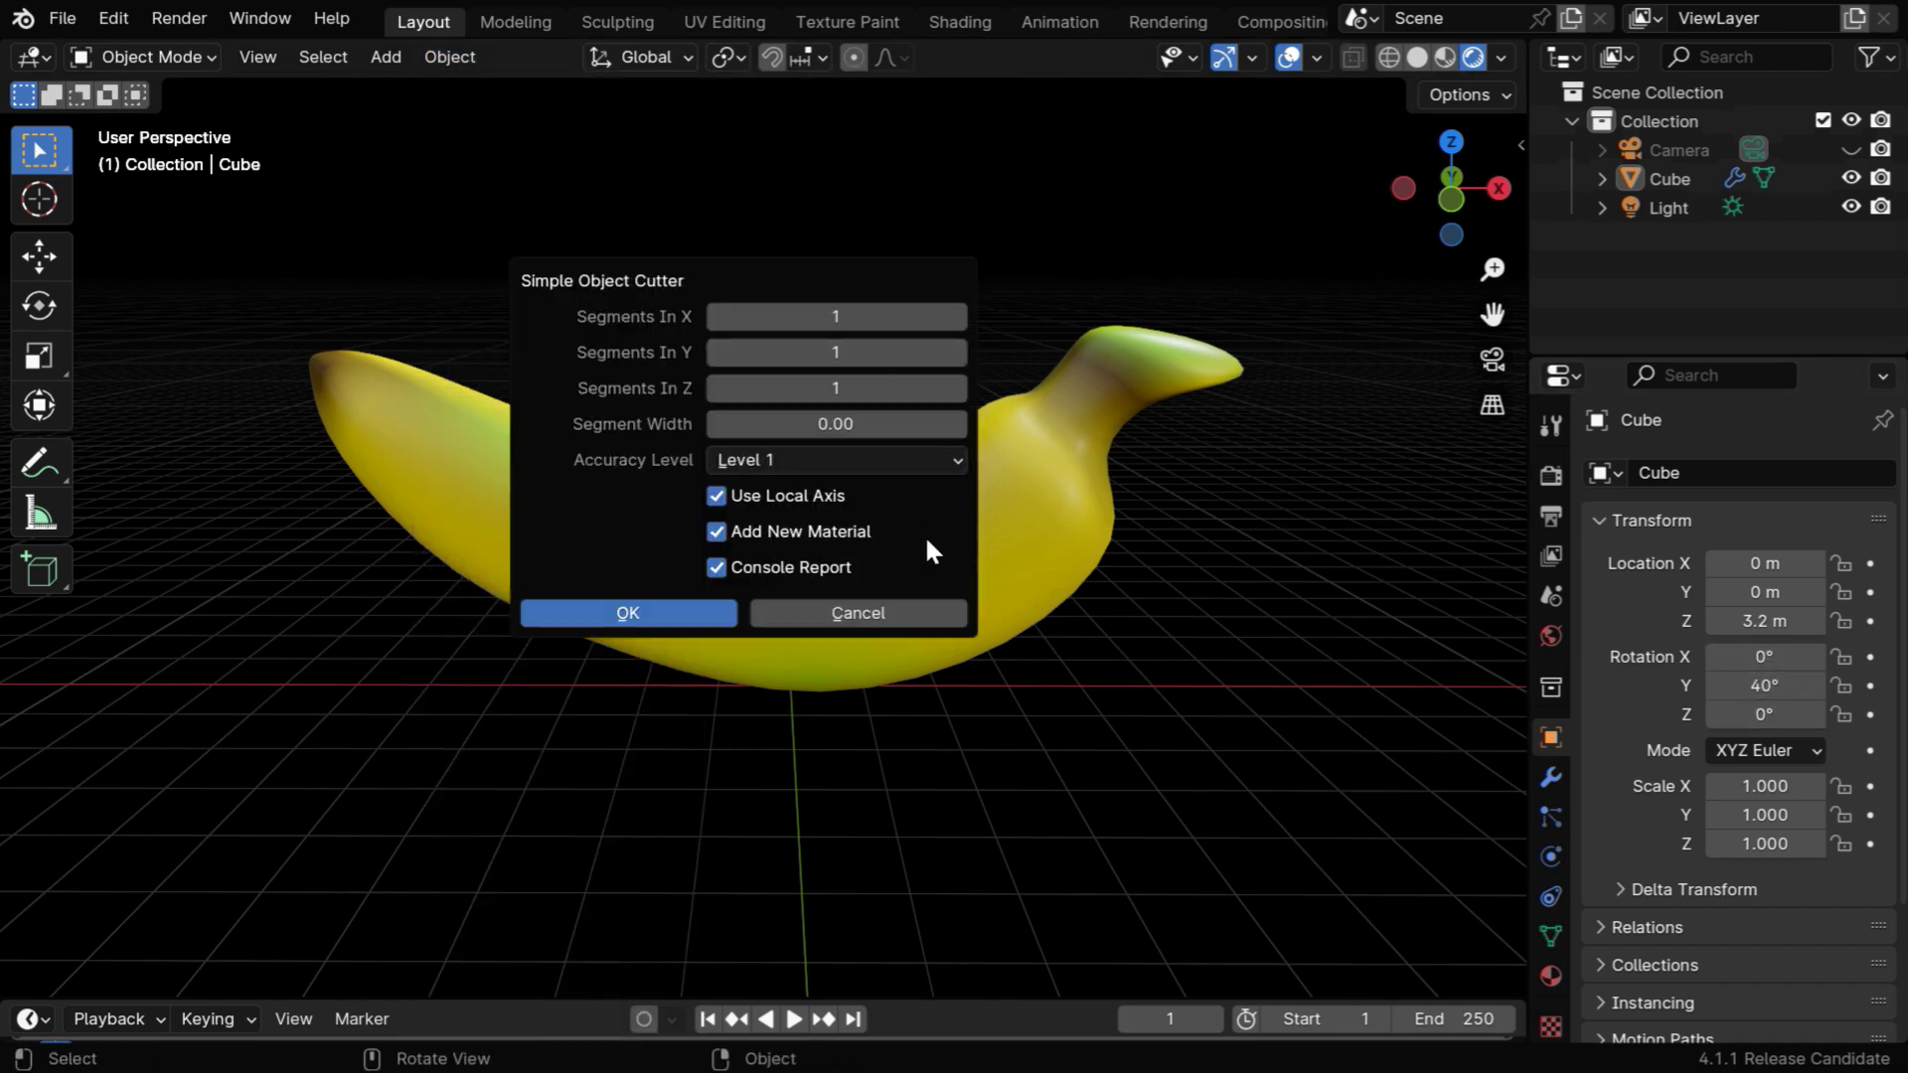
left_click(749, 494)
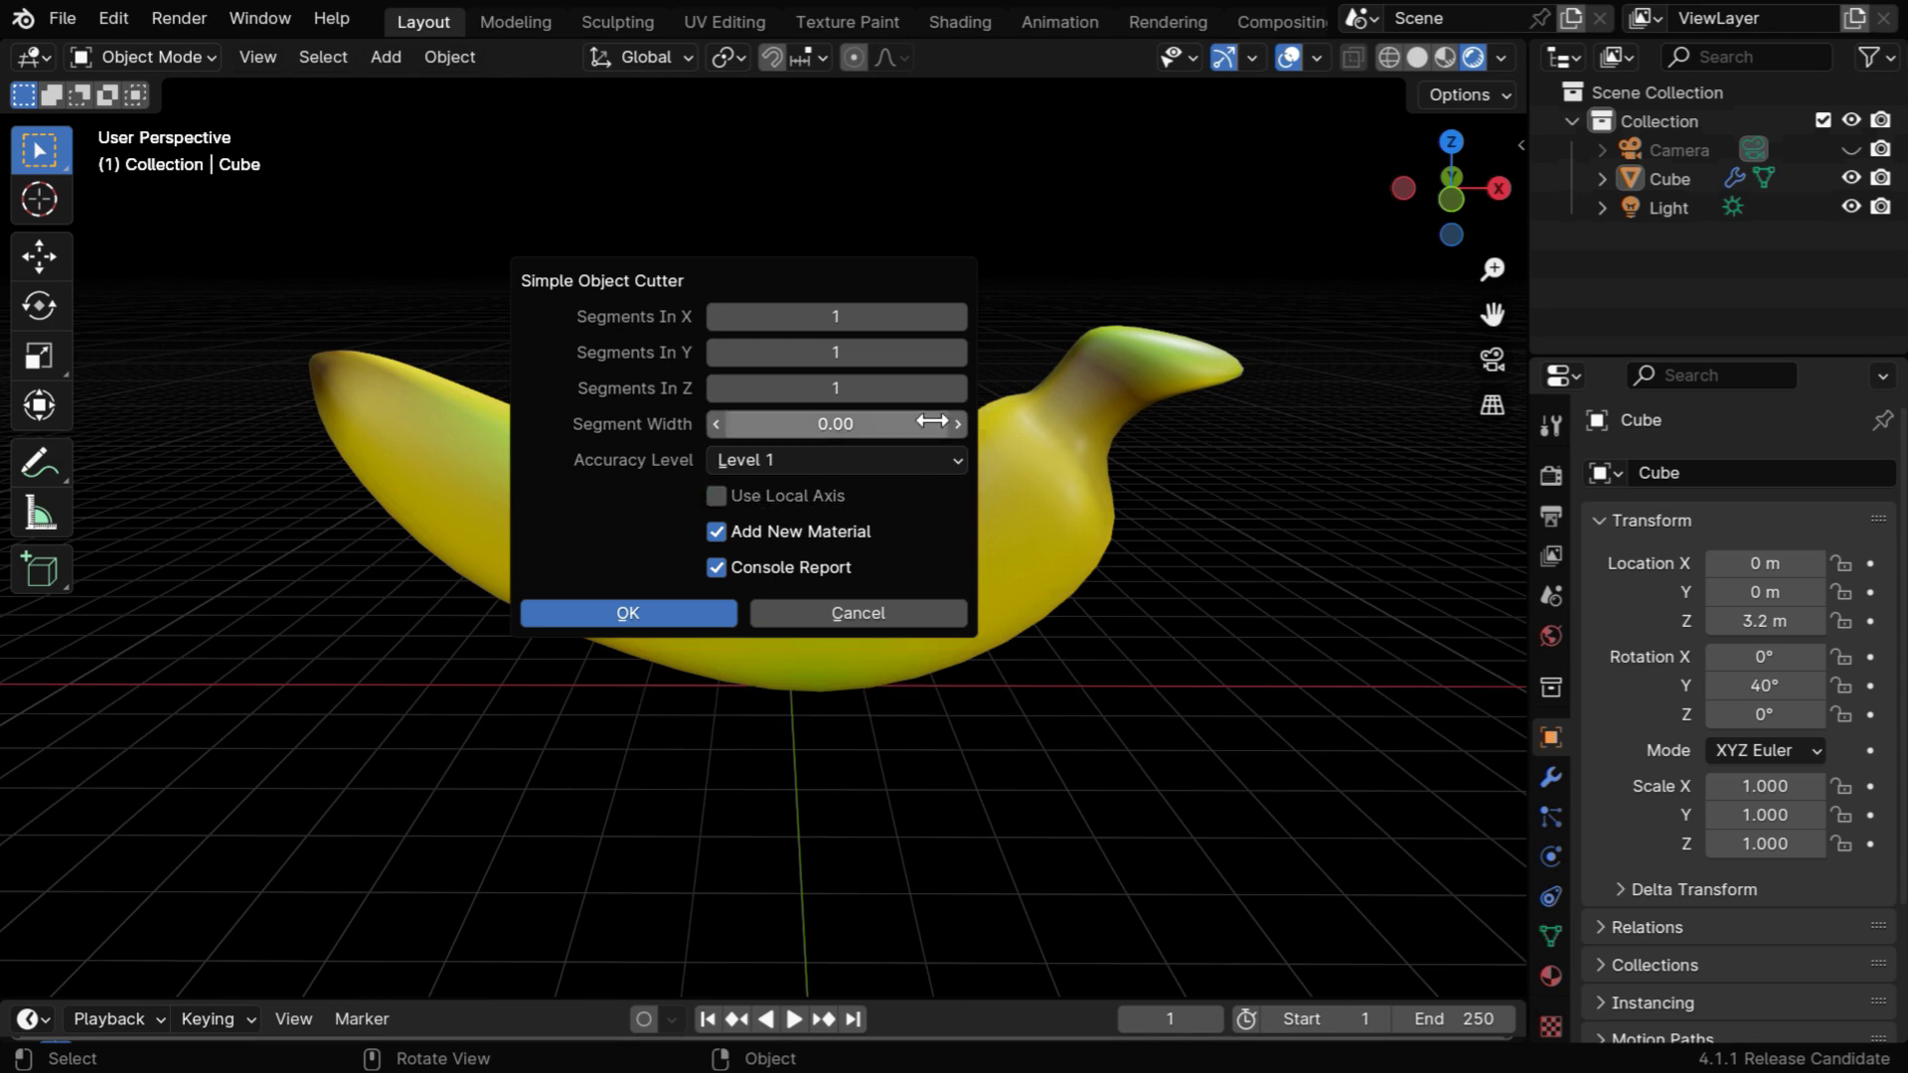
left_click(959, 316)
left_click(958, 316)
left_click(958, 318)
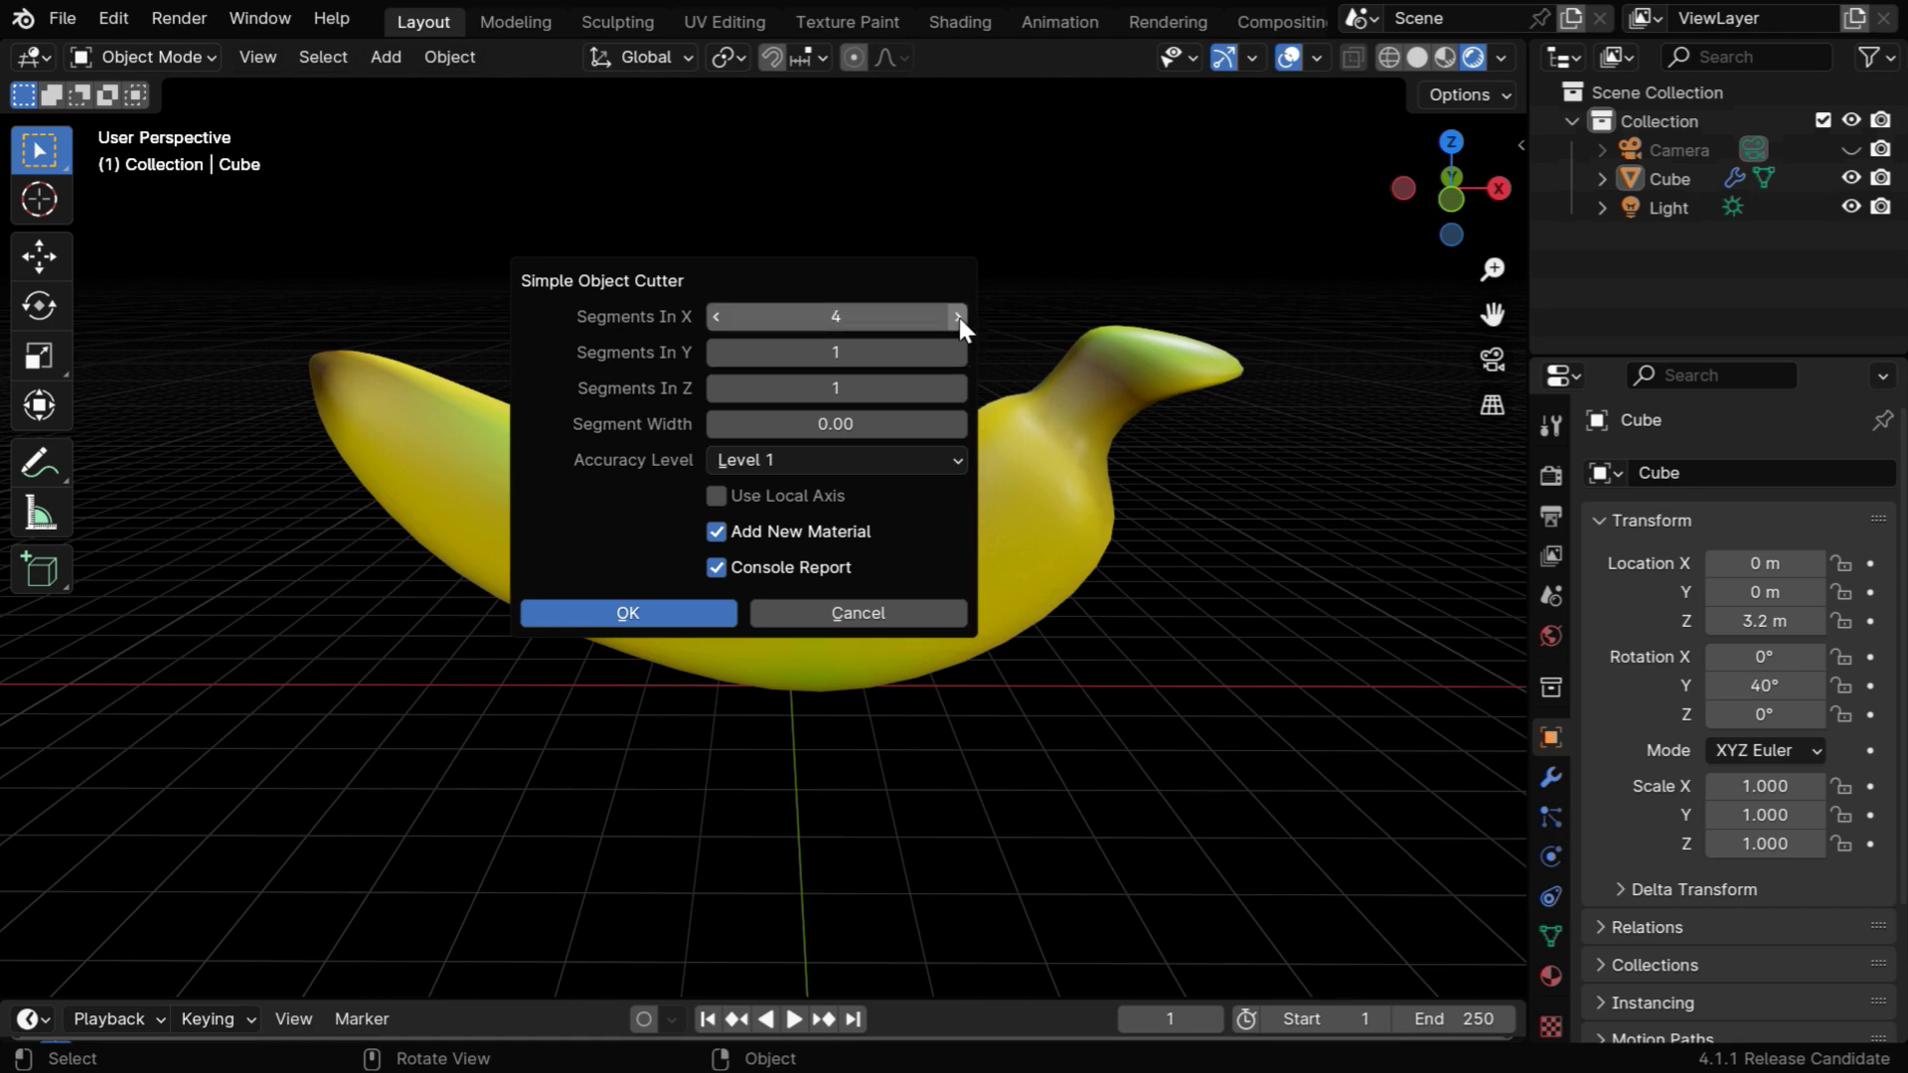
left_click(958, 351)
left_click(958, 351)
left_click(959, 385)
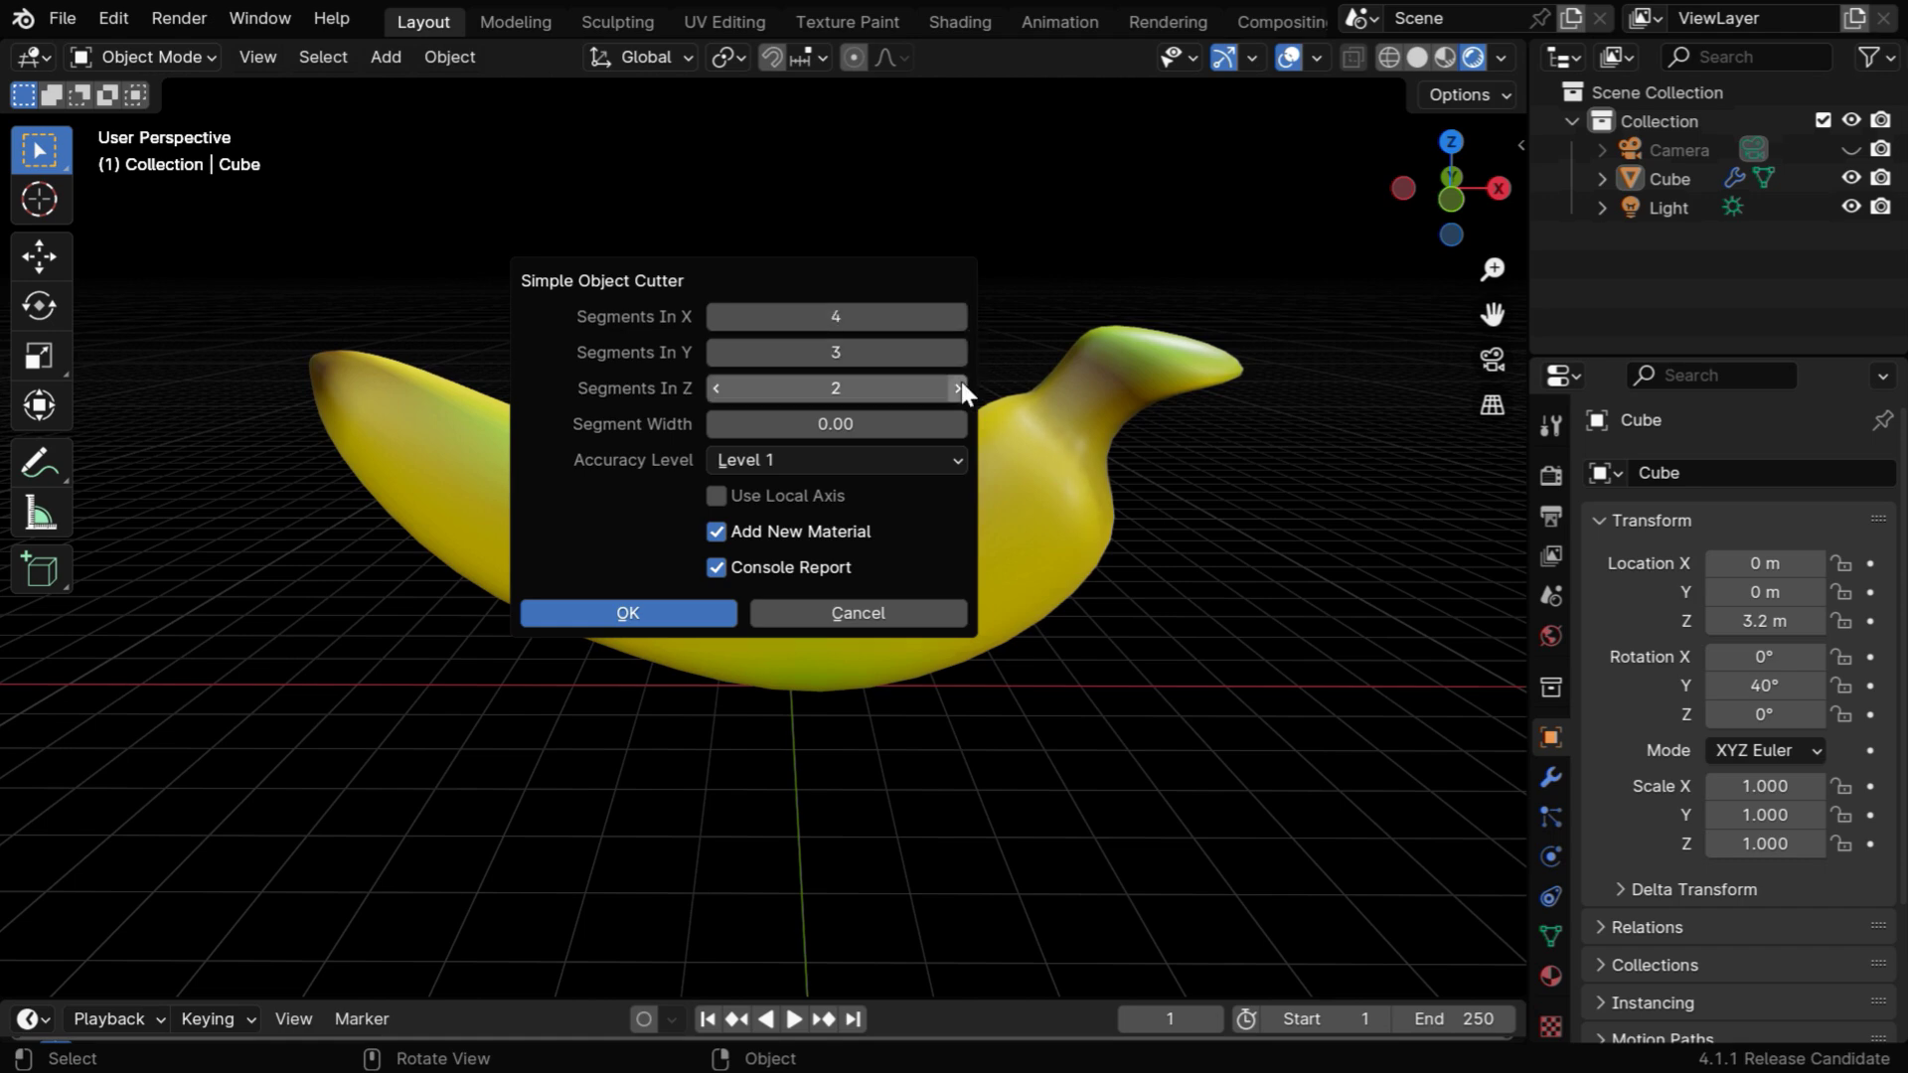
left_click(959, 386)
left_click(693, 616)
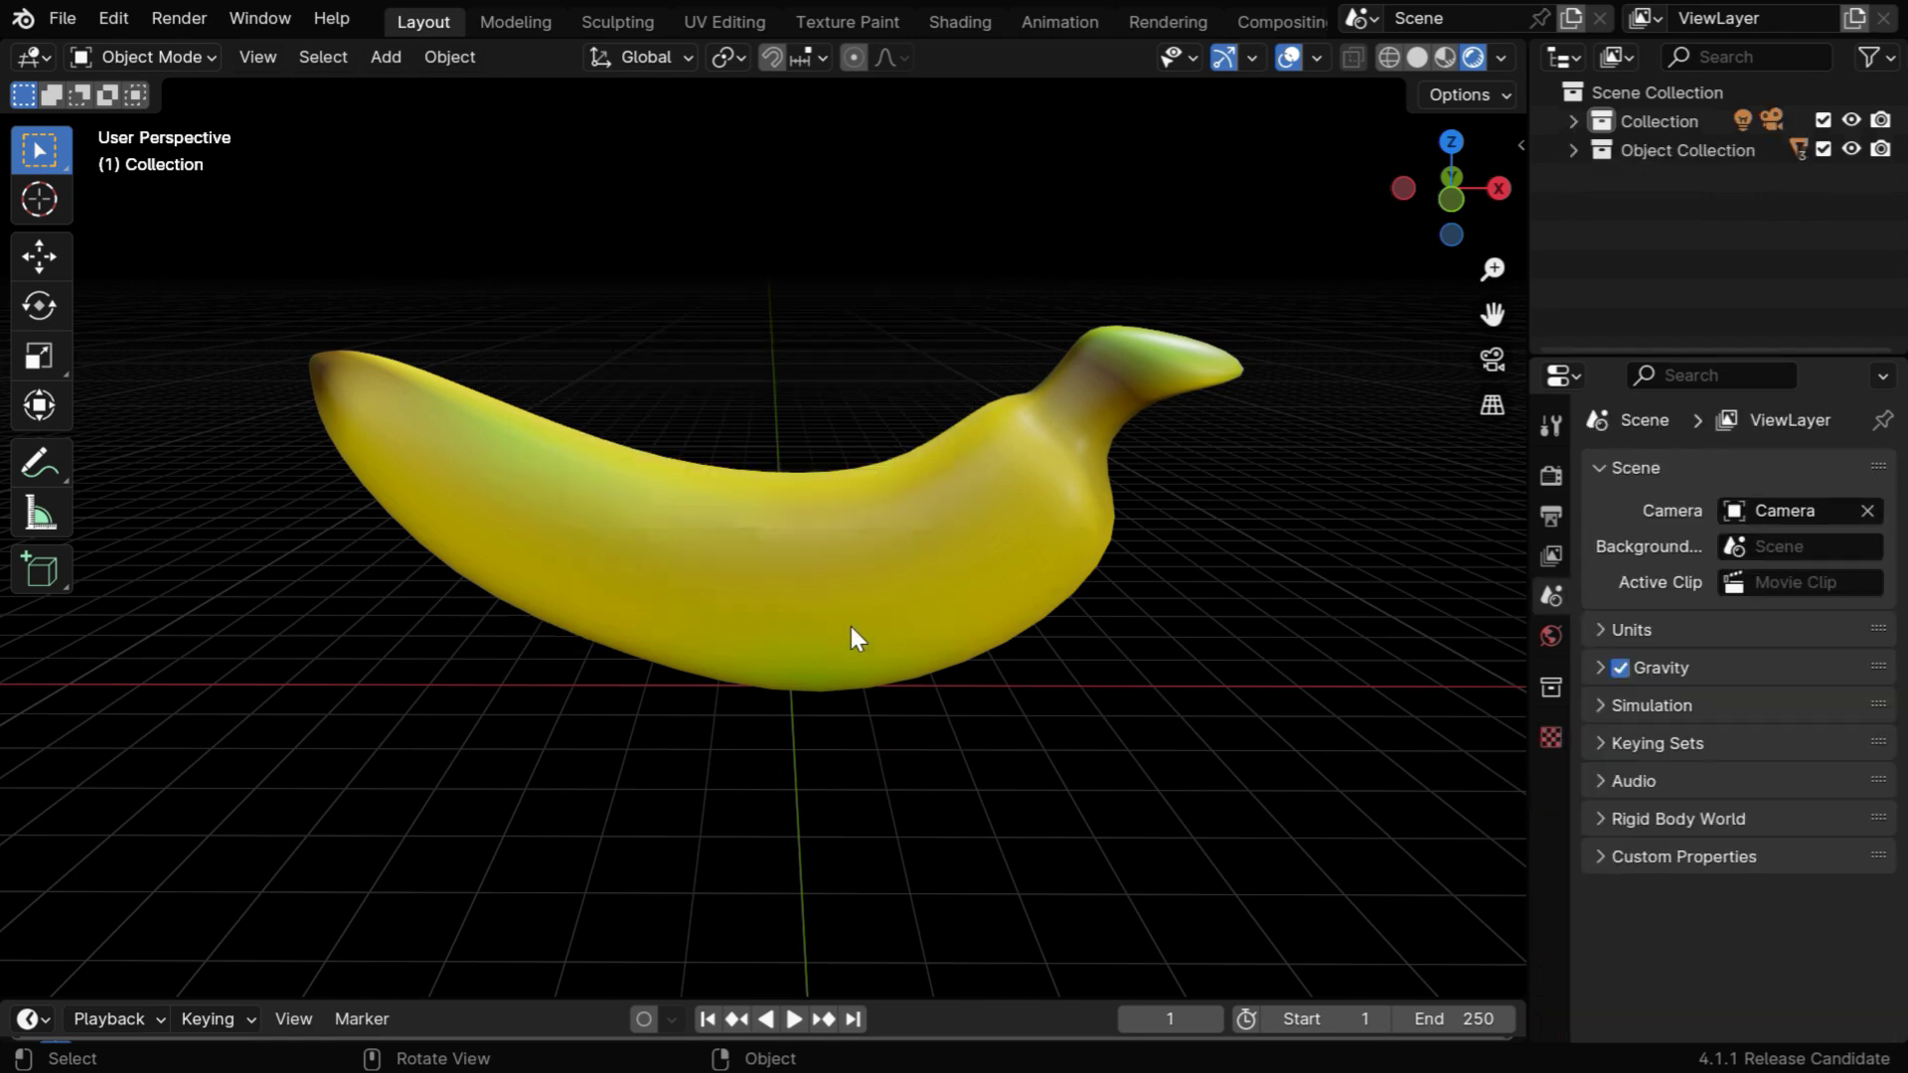
- Inspect the cut banana in Solid shading, then undo the cut and reselect the whole banana
middle_click_drag(852, 632, 837, 707)
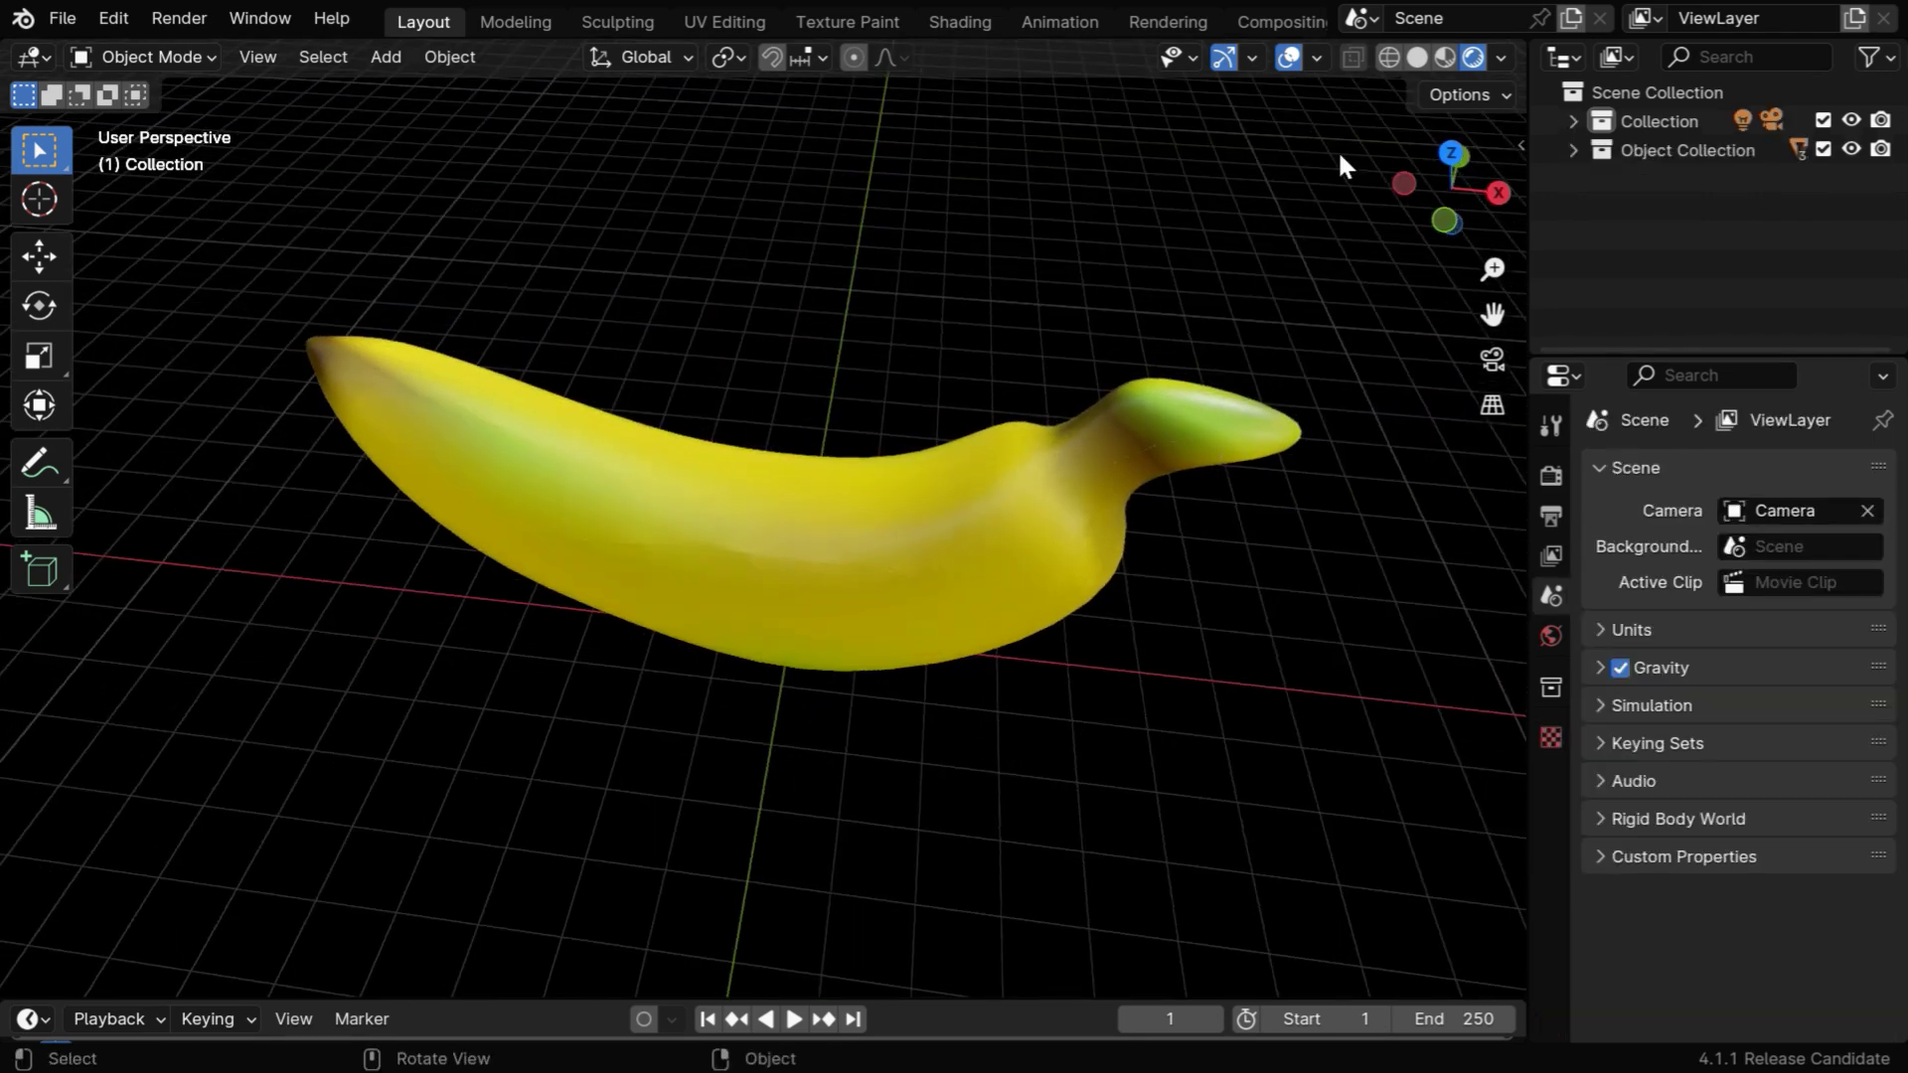
left_click(1417, 58)
mouse_move(560, 539)
middle_mouse_down()
mouse_move(932, 565)
mouse_move(975, 463)
mouse_move(567, 540)
mouse_move(545, 574)
mouse_move(558, 524)
middle_mouse_up()
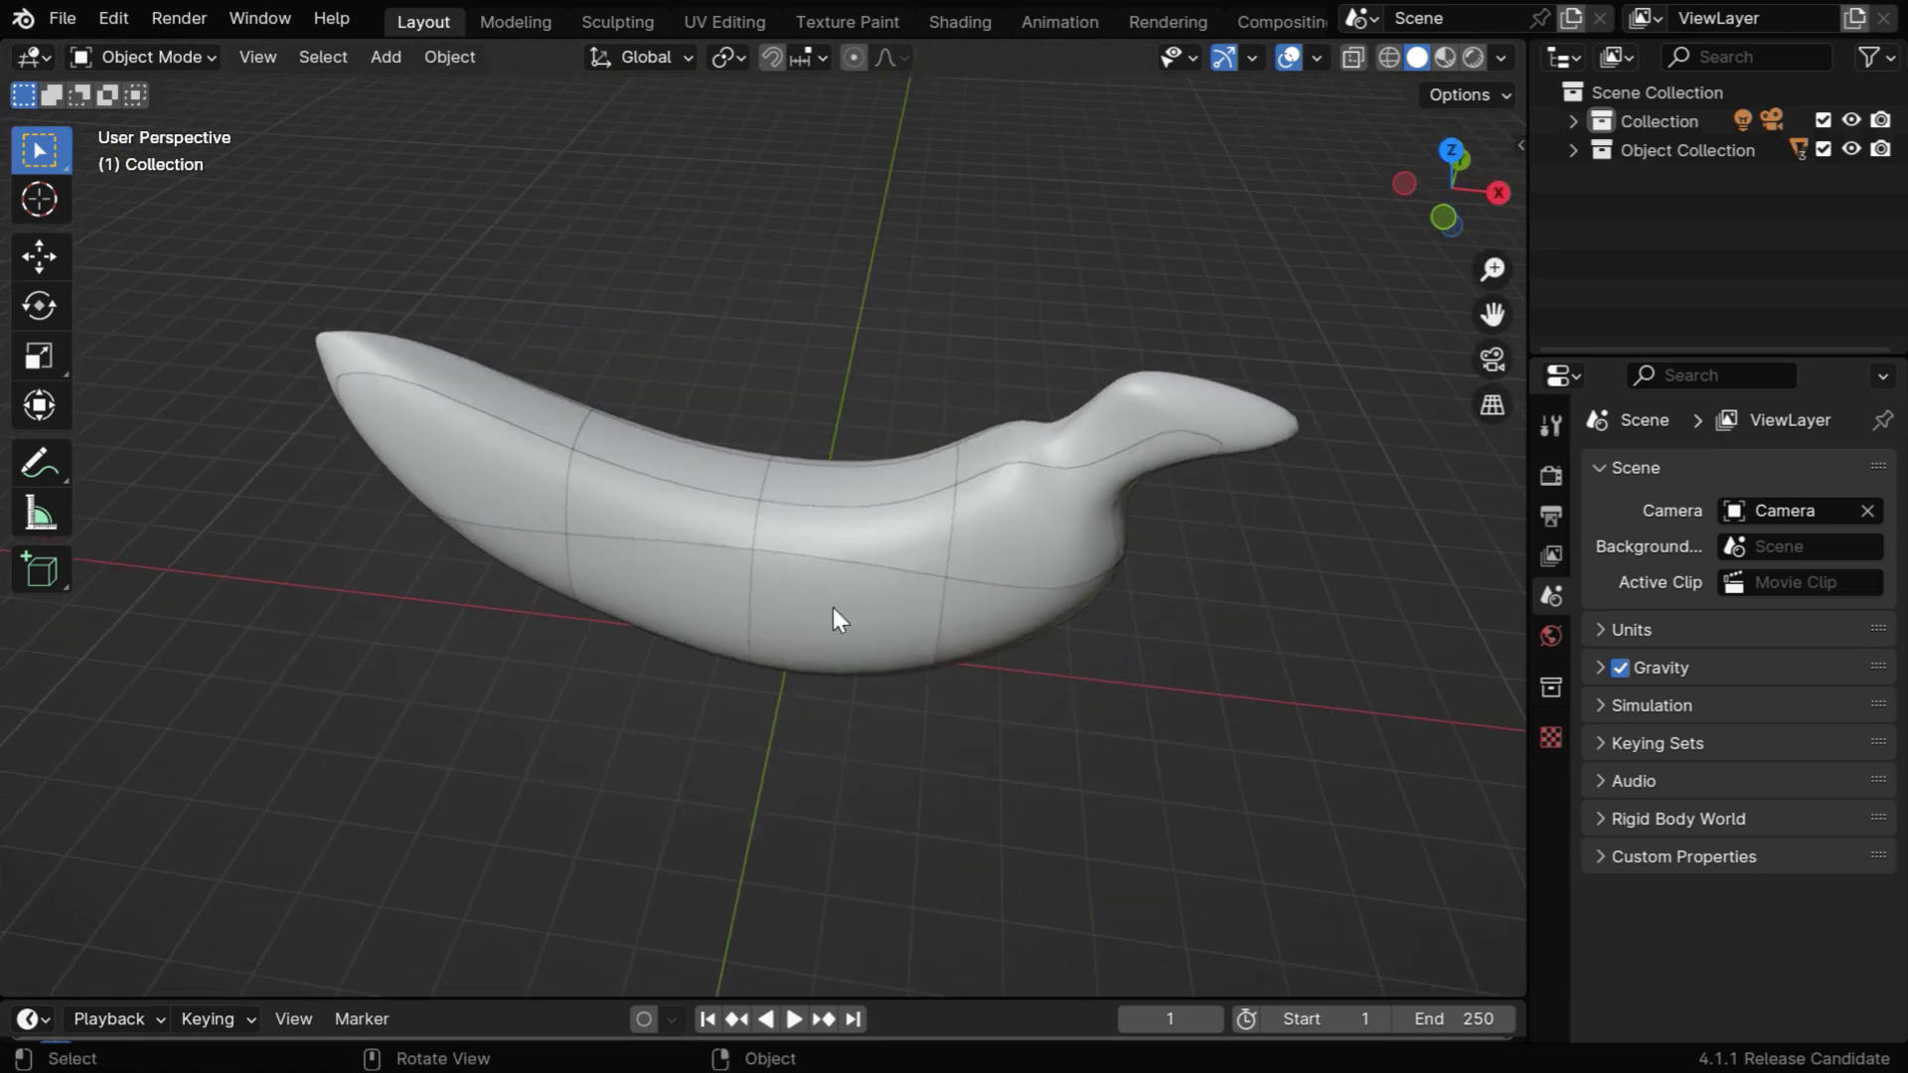
key("ctrl+z")
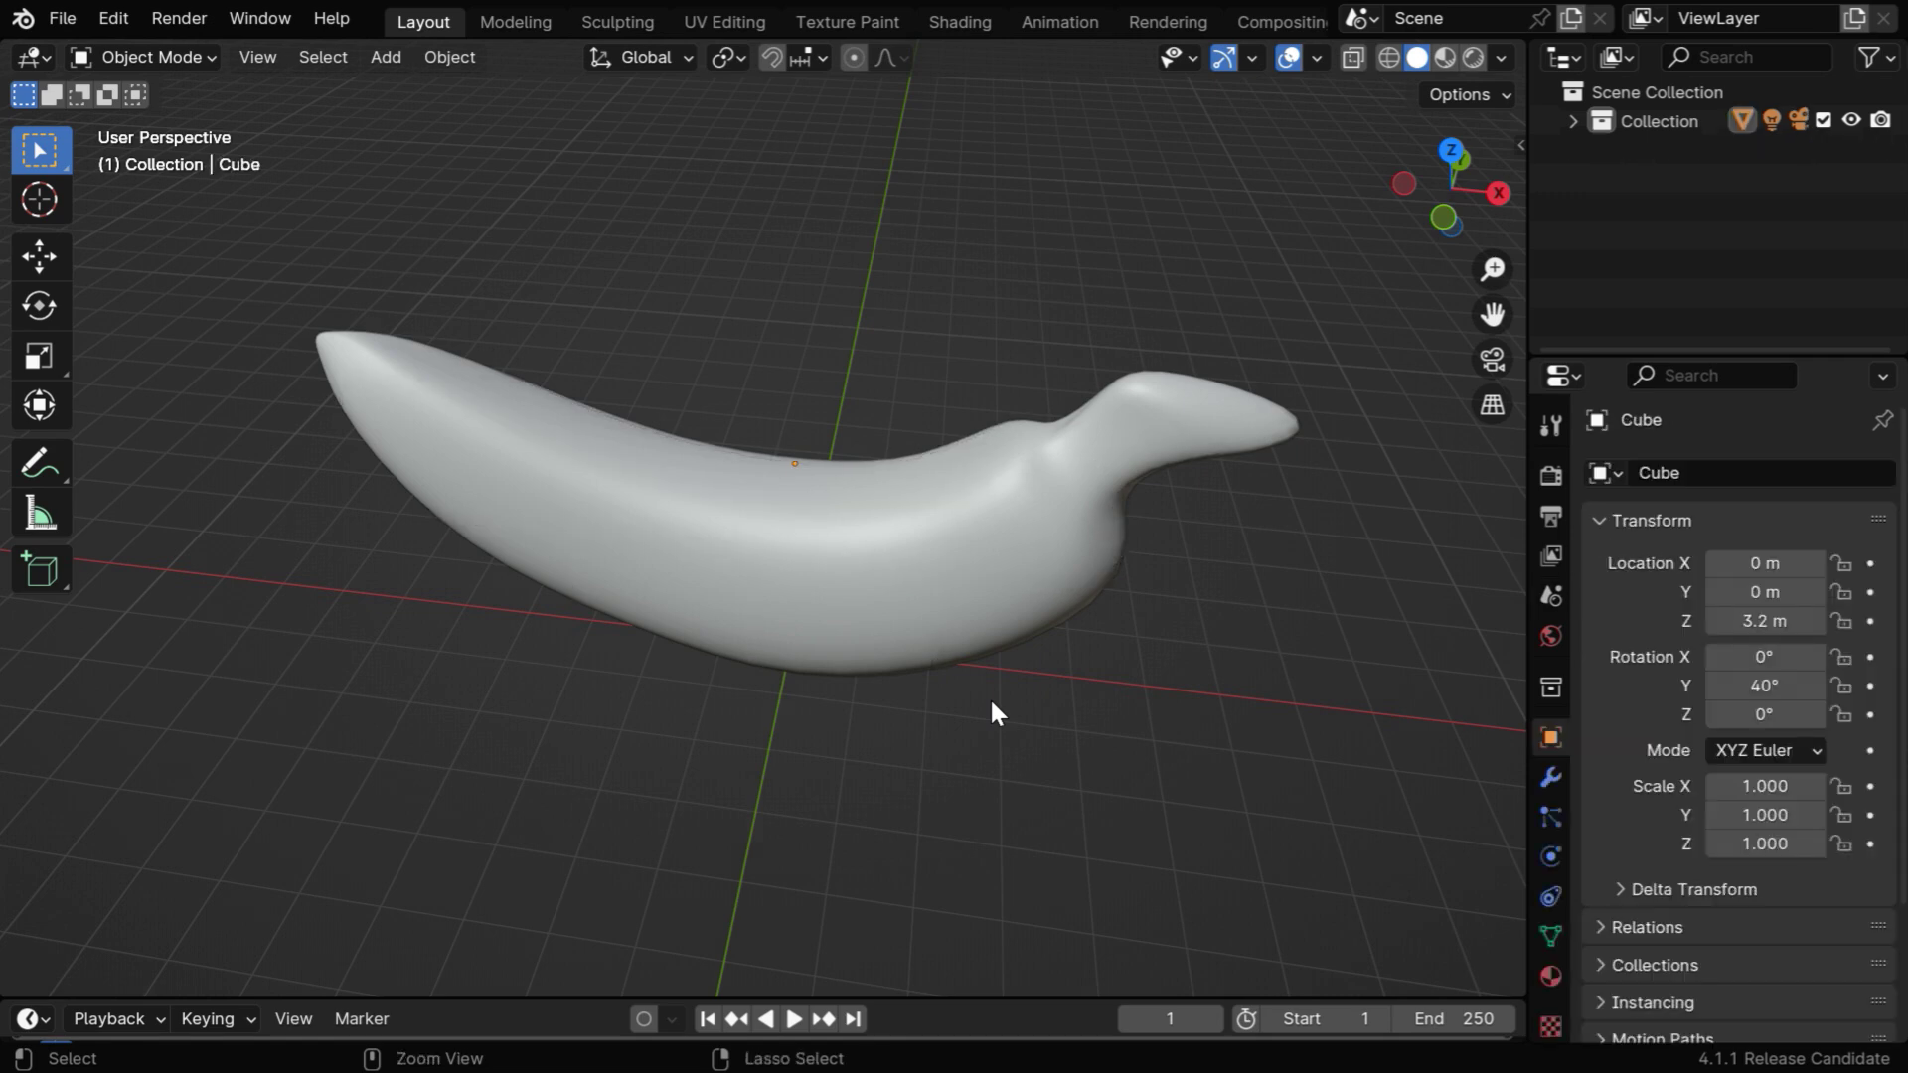
left_click(836, 620)
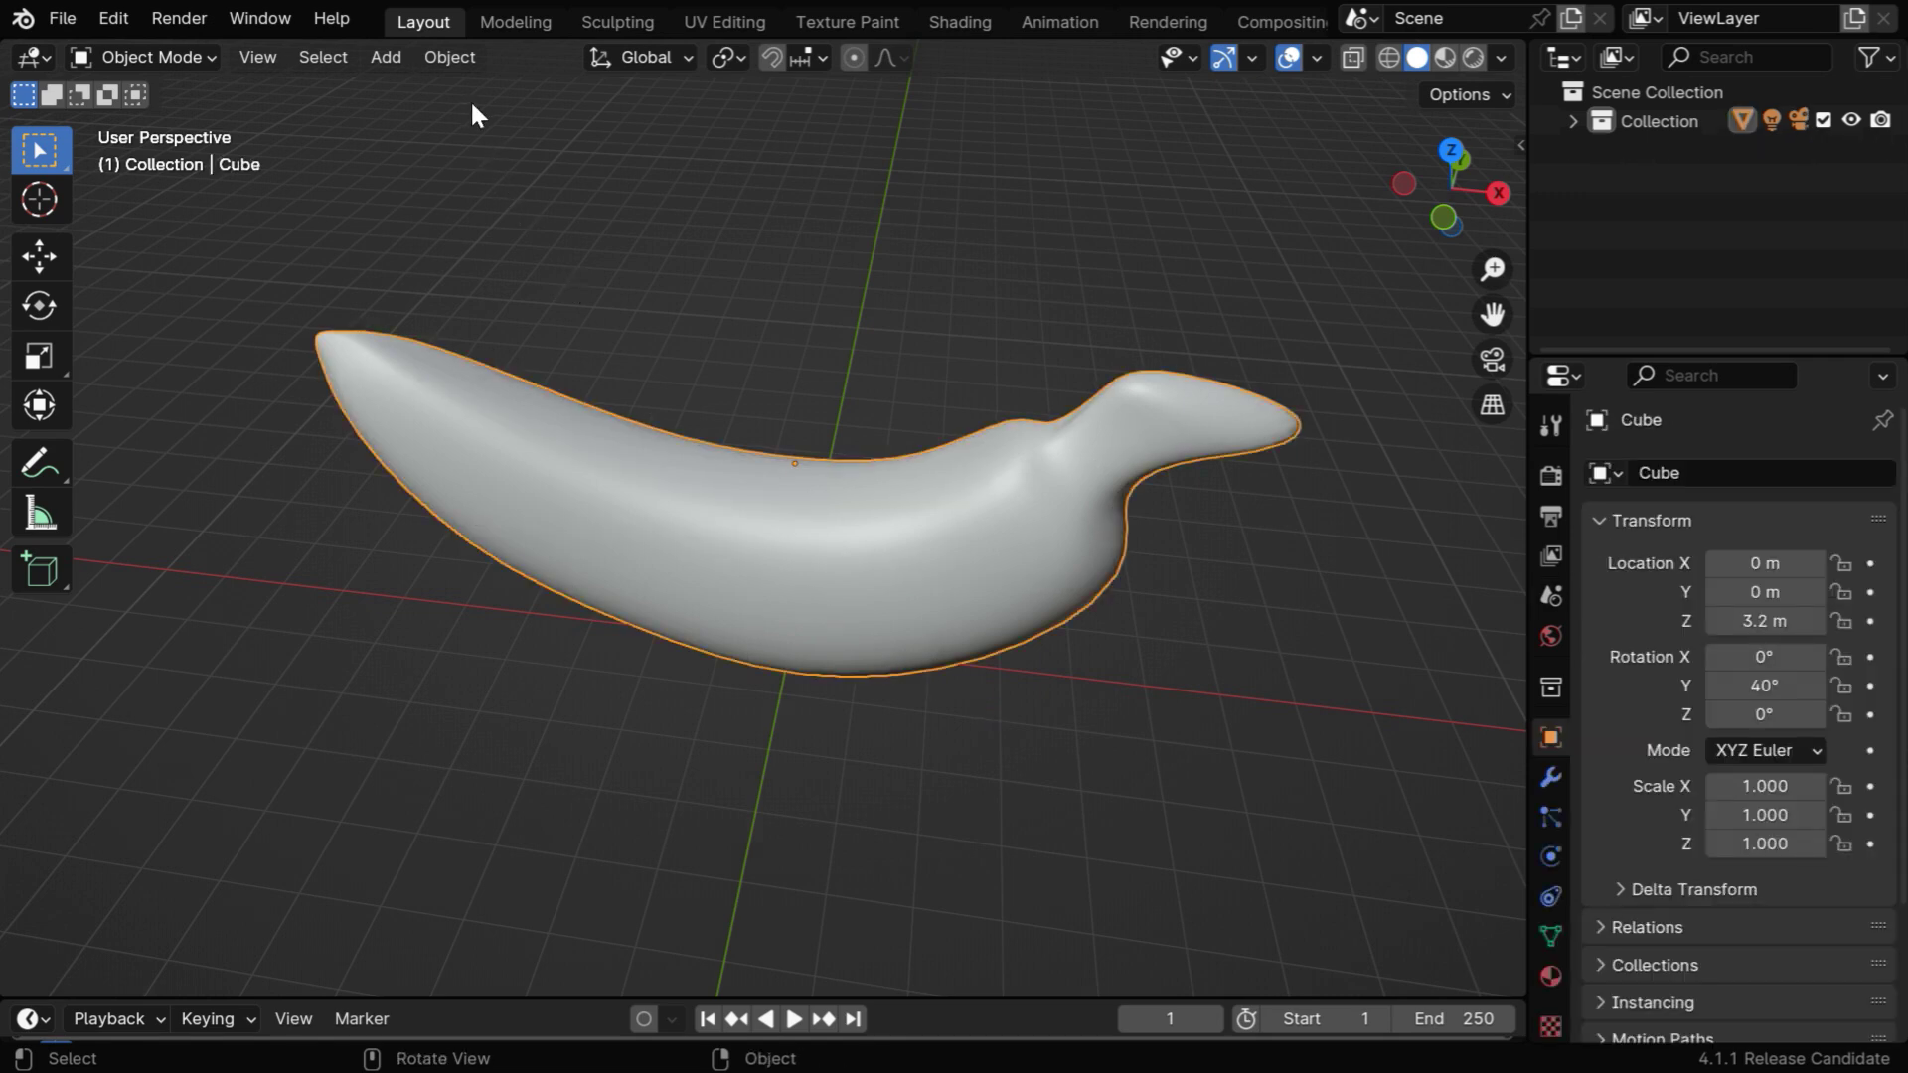
left_click(451, 59)
mouse_move(490, 88)
left_click(760, 87)
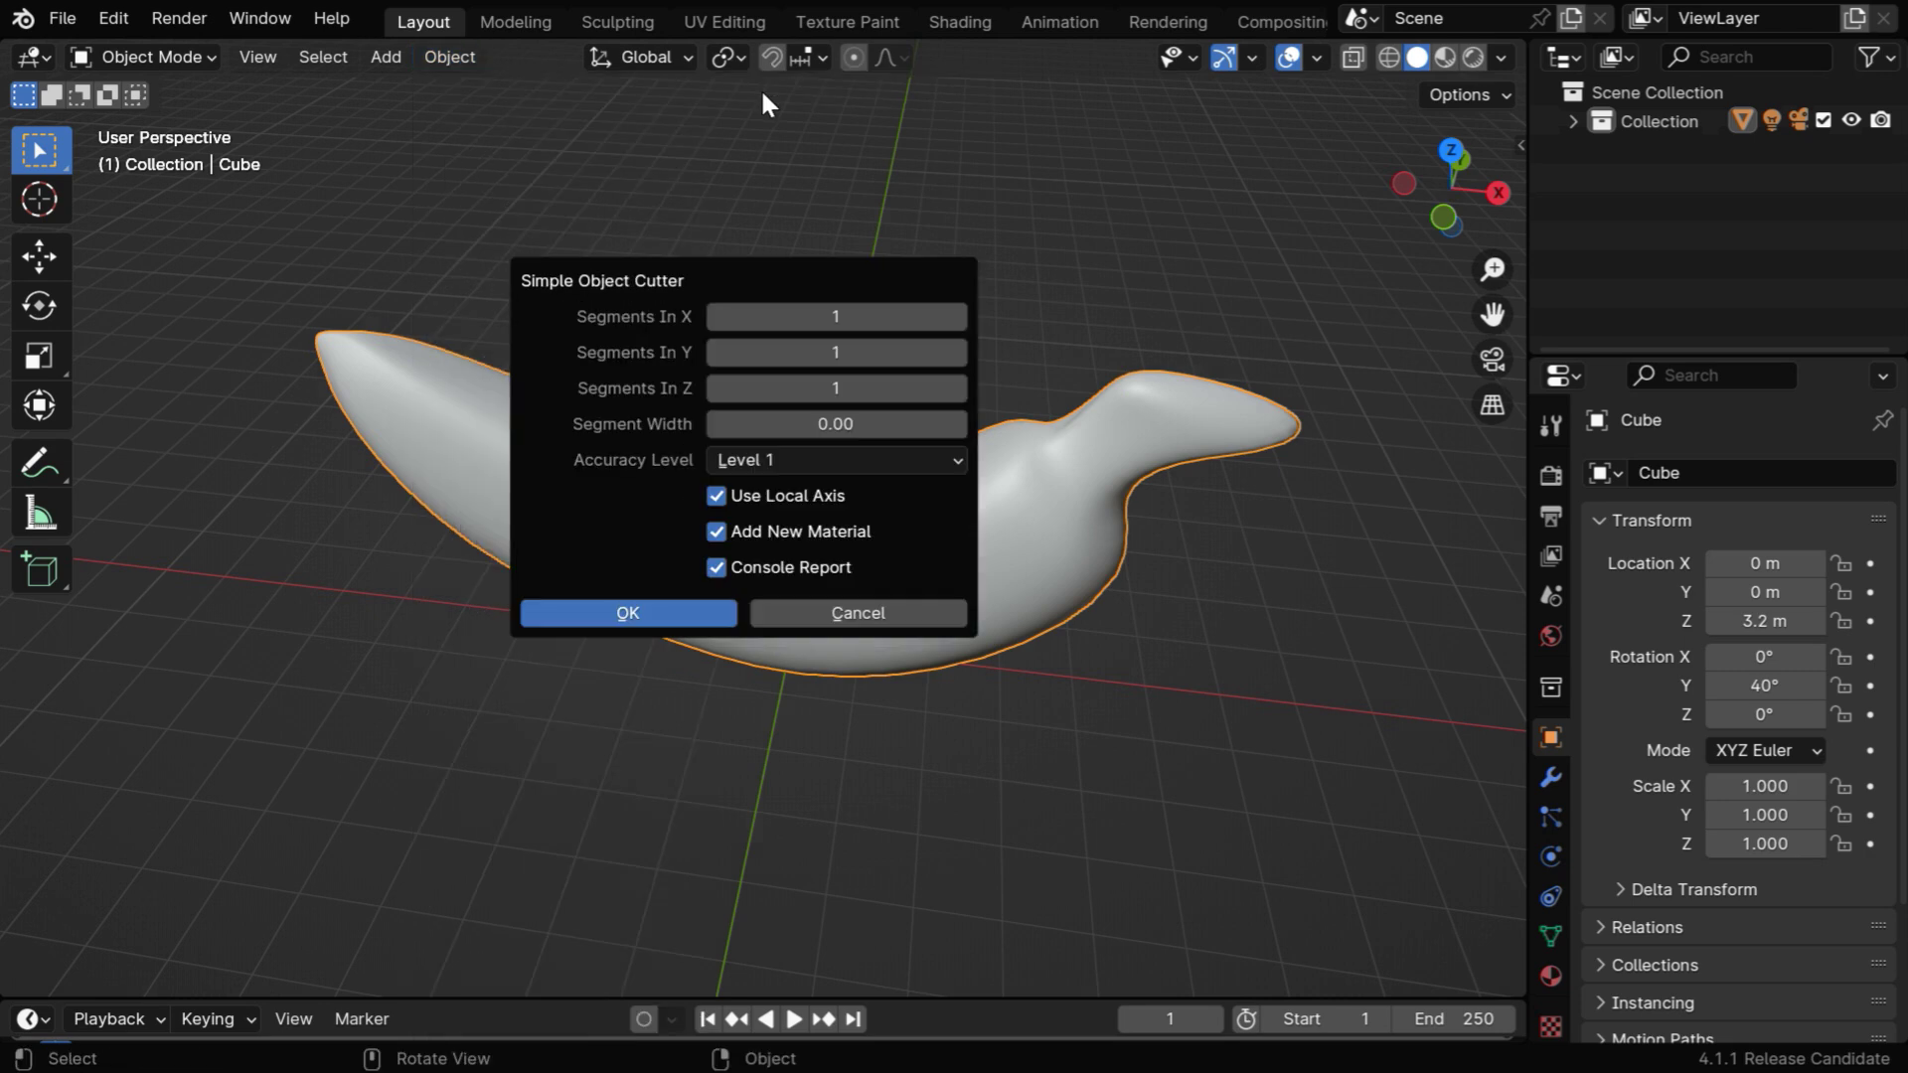
left_click(957, 316)
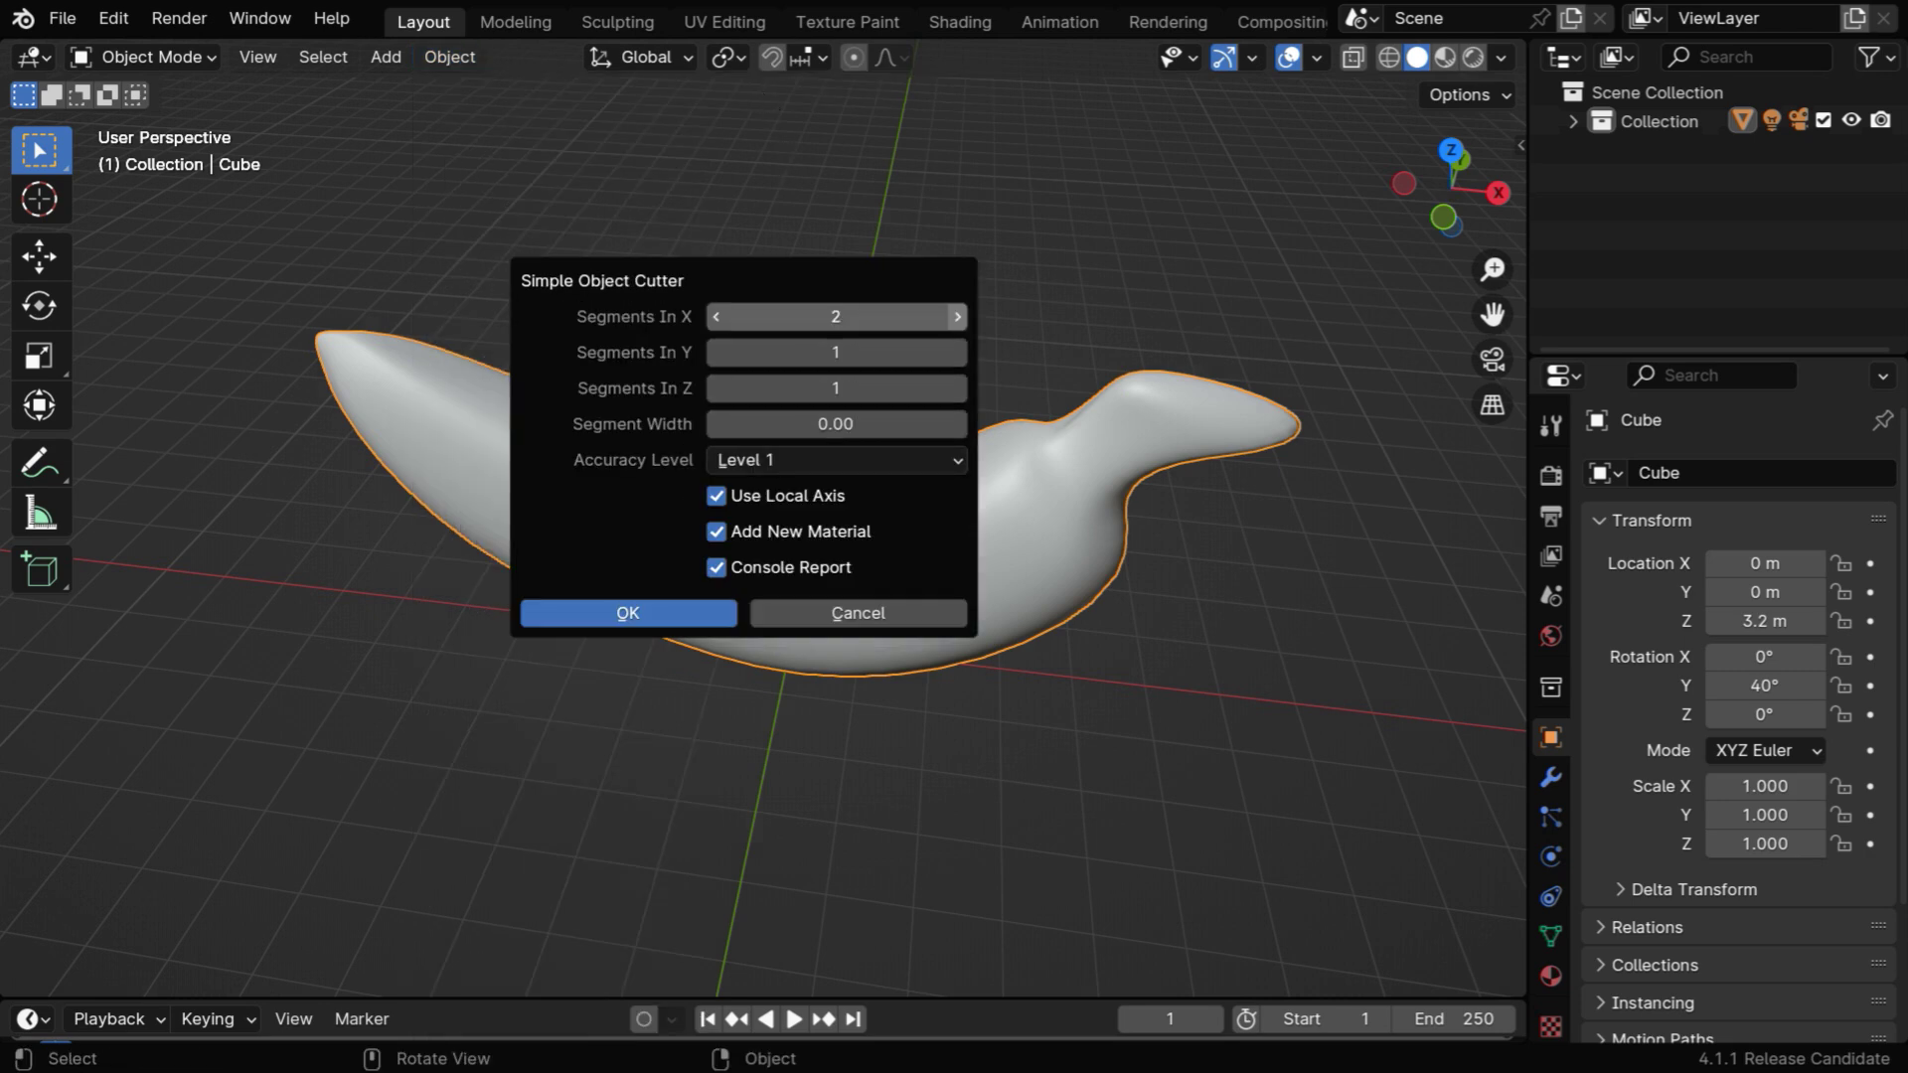
left_click(958, 317)
left_click(958, 317)
left_click(958, 317)
left_click(958, 317)
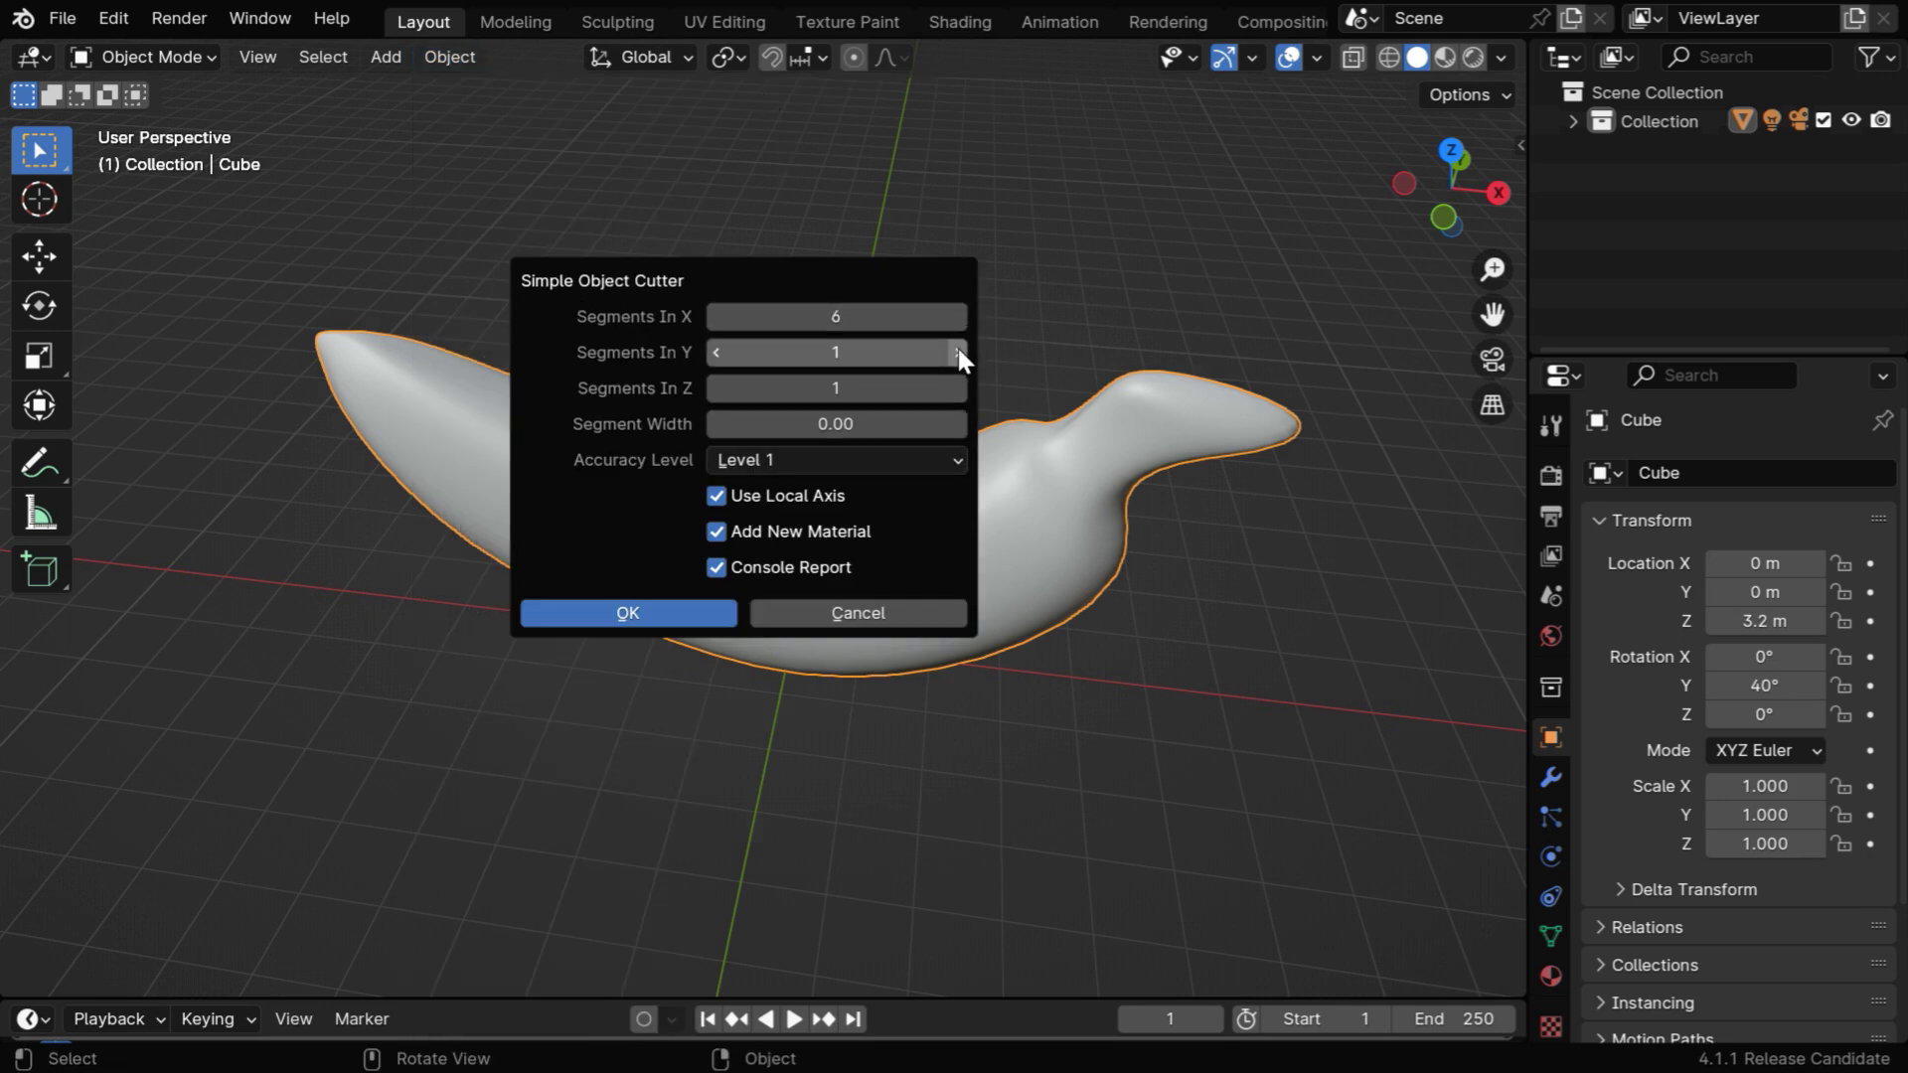
left_click(958, 351)
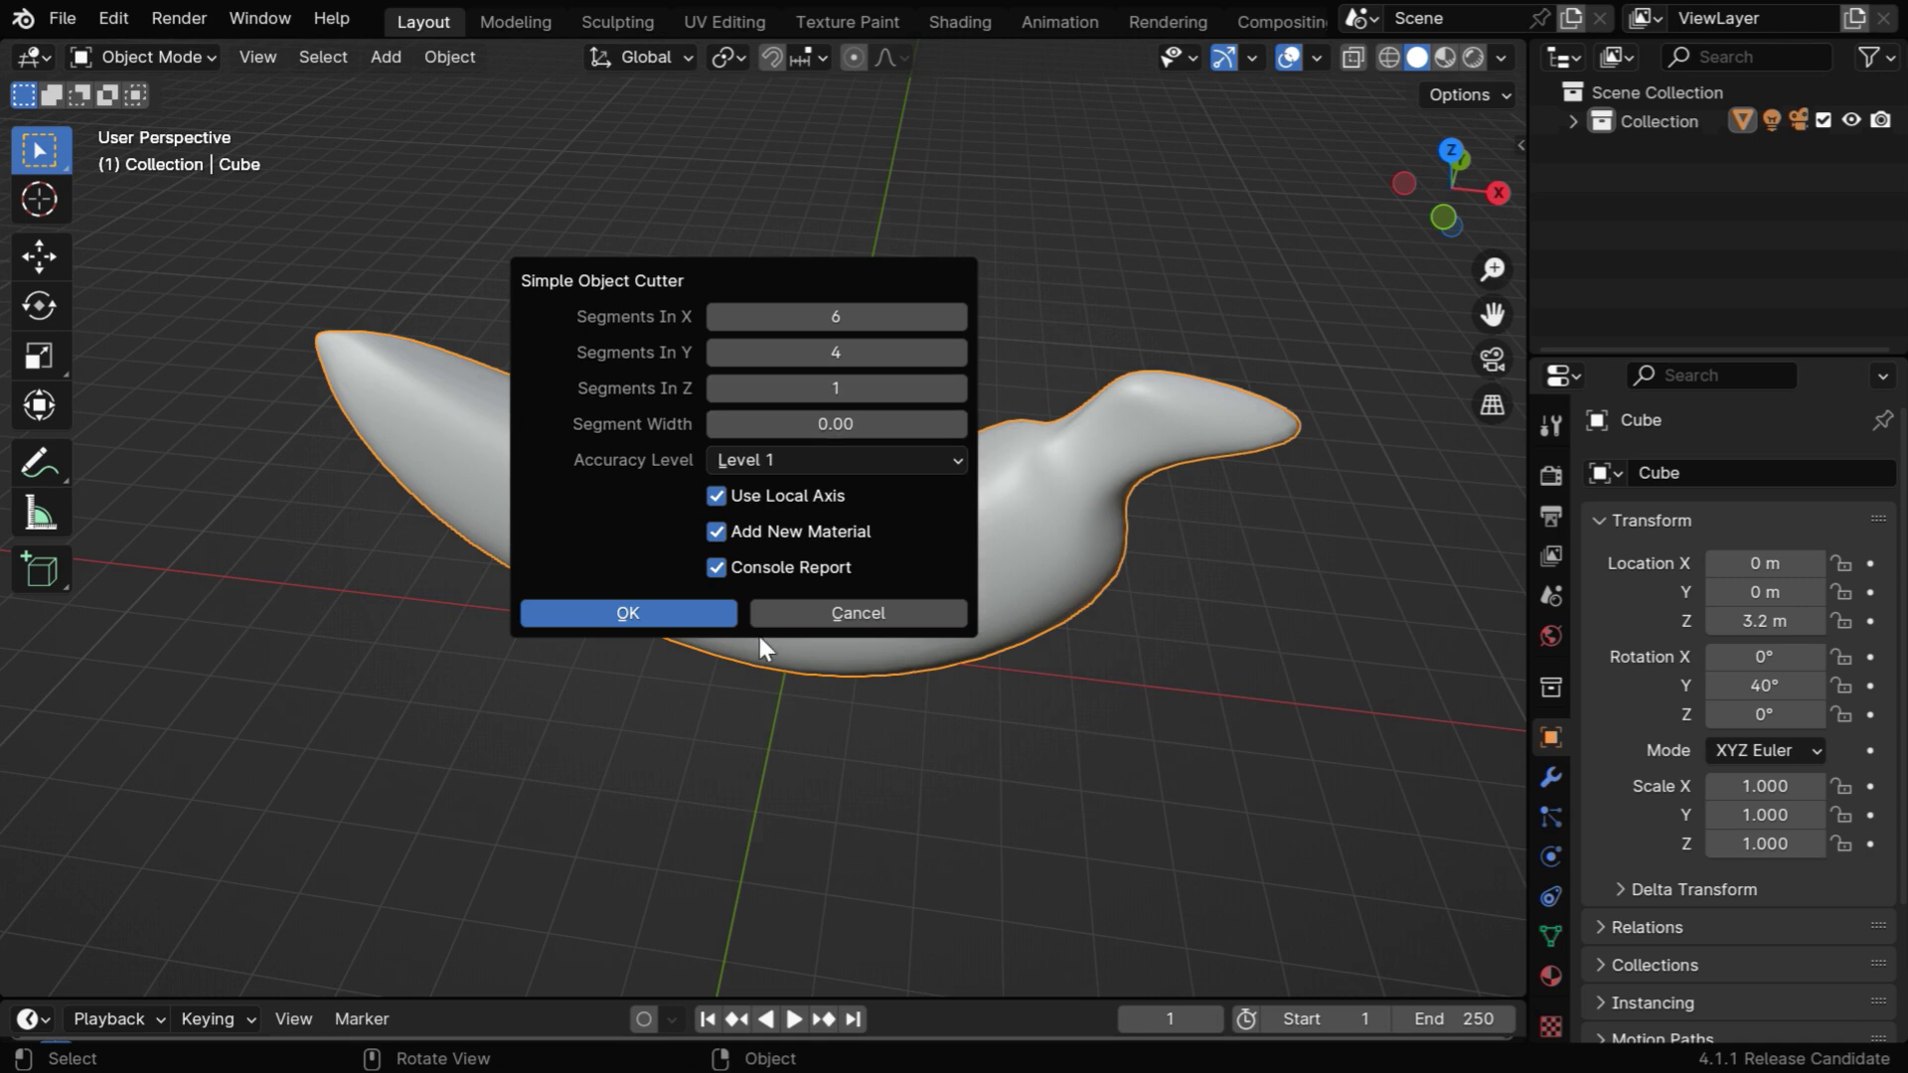
left_click(696, 617)
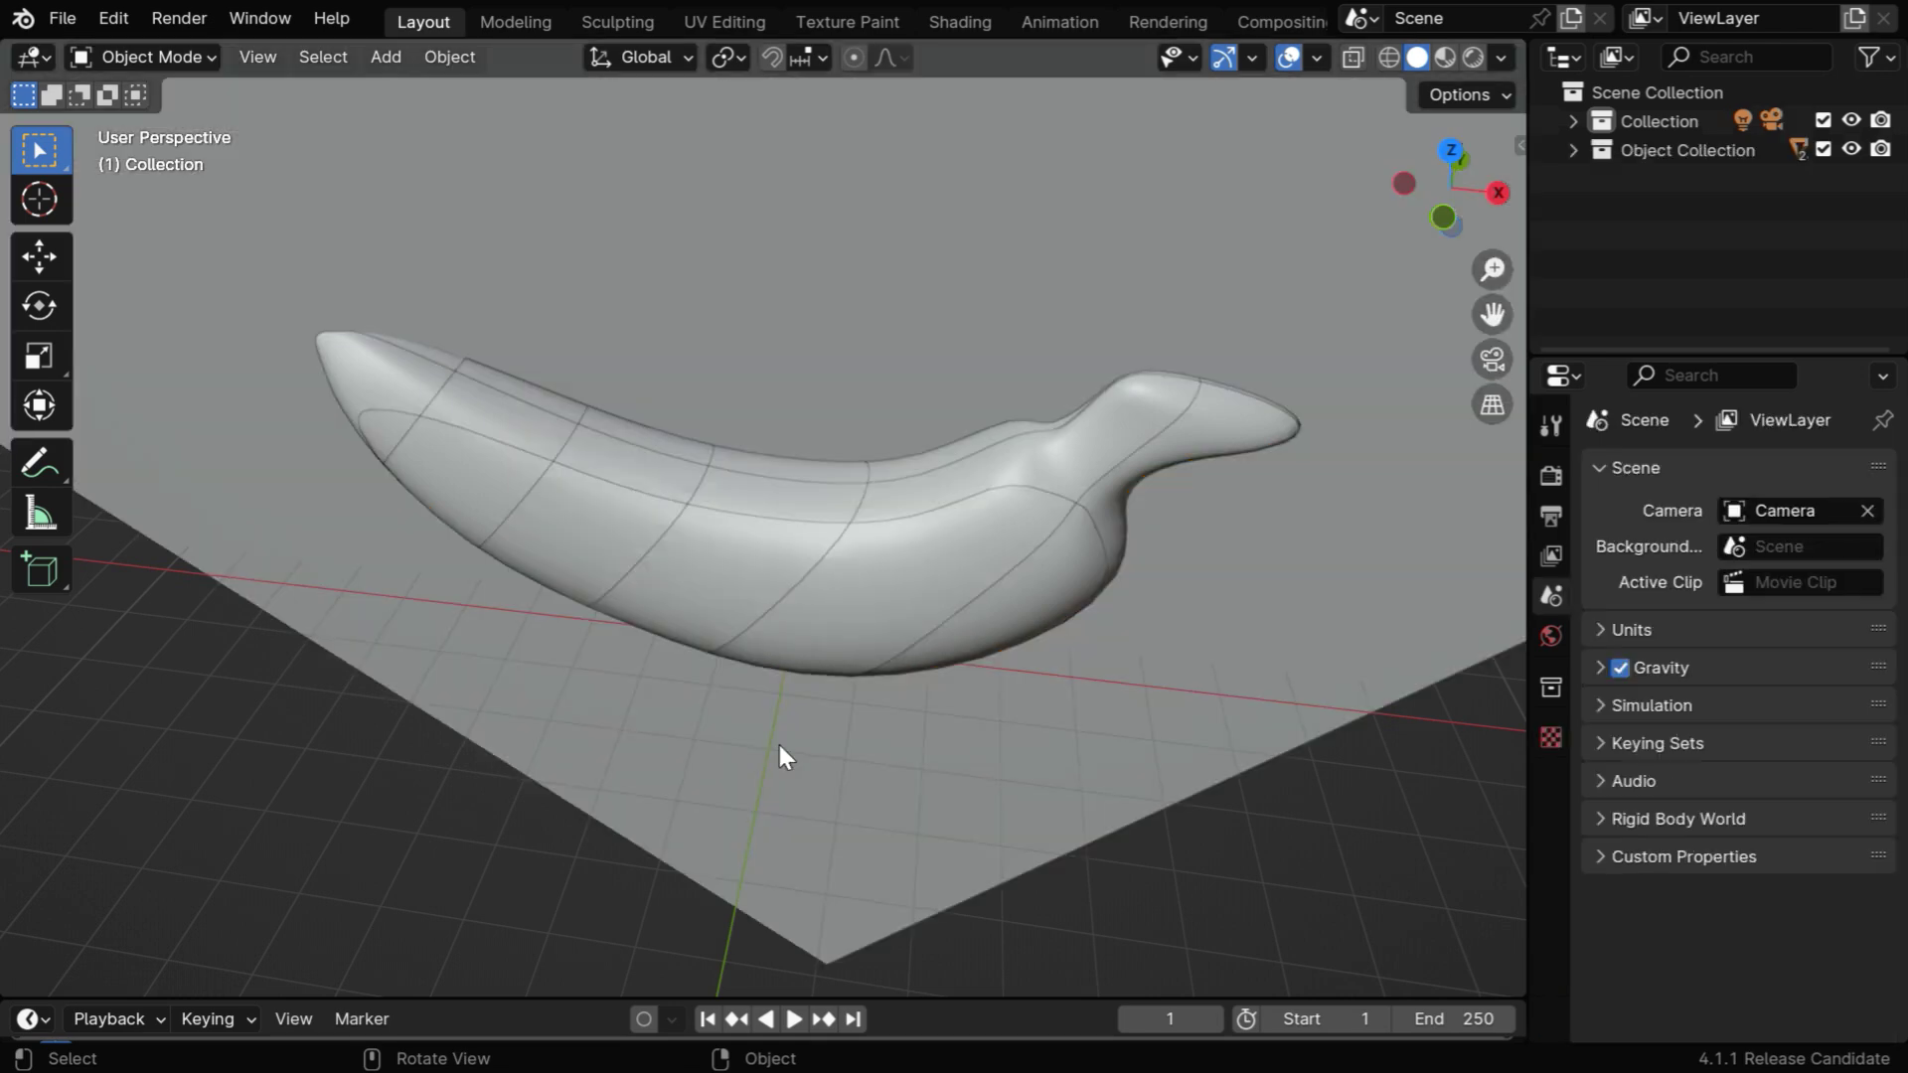
mouse_move(1031, 558)
middle_mouse_down()
mouse_move(659, 568)
mouse_move(1029, 545)
middle_mouse_up()
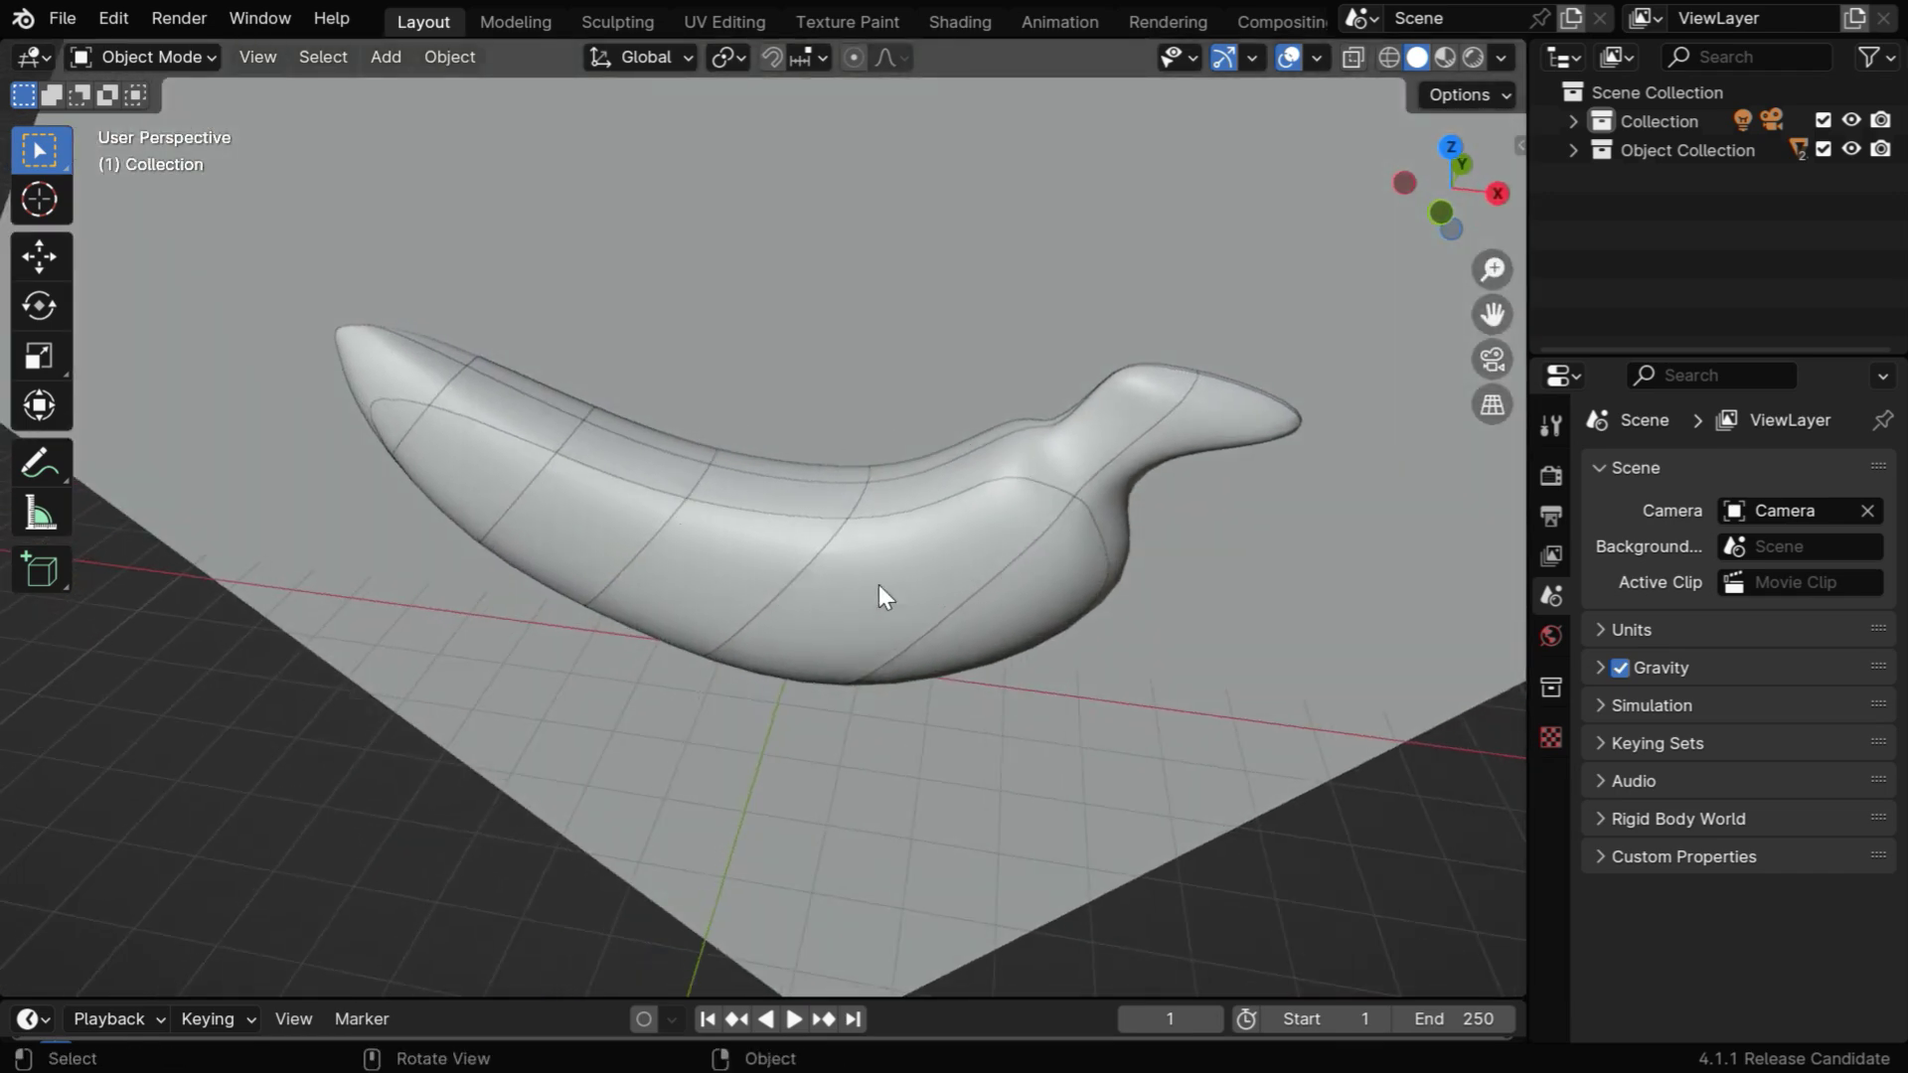
- Undo the local-axis cut and set the cutter to 6 segments in X and 4 in Y
key("ctrl+z")
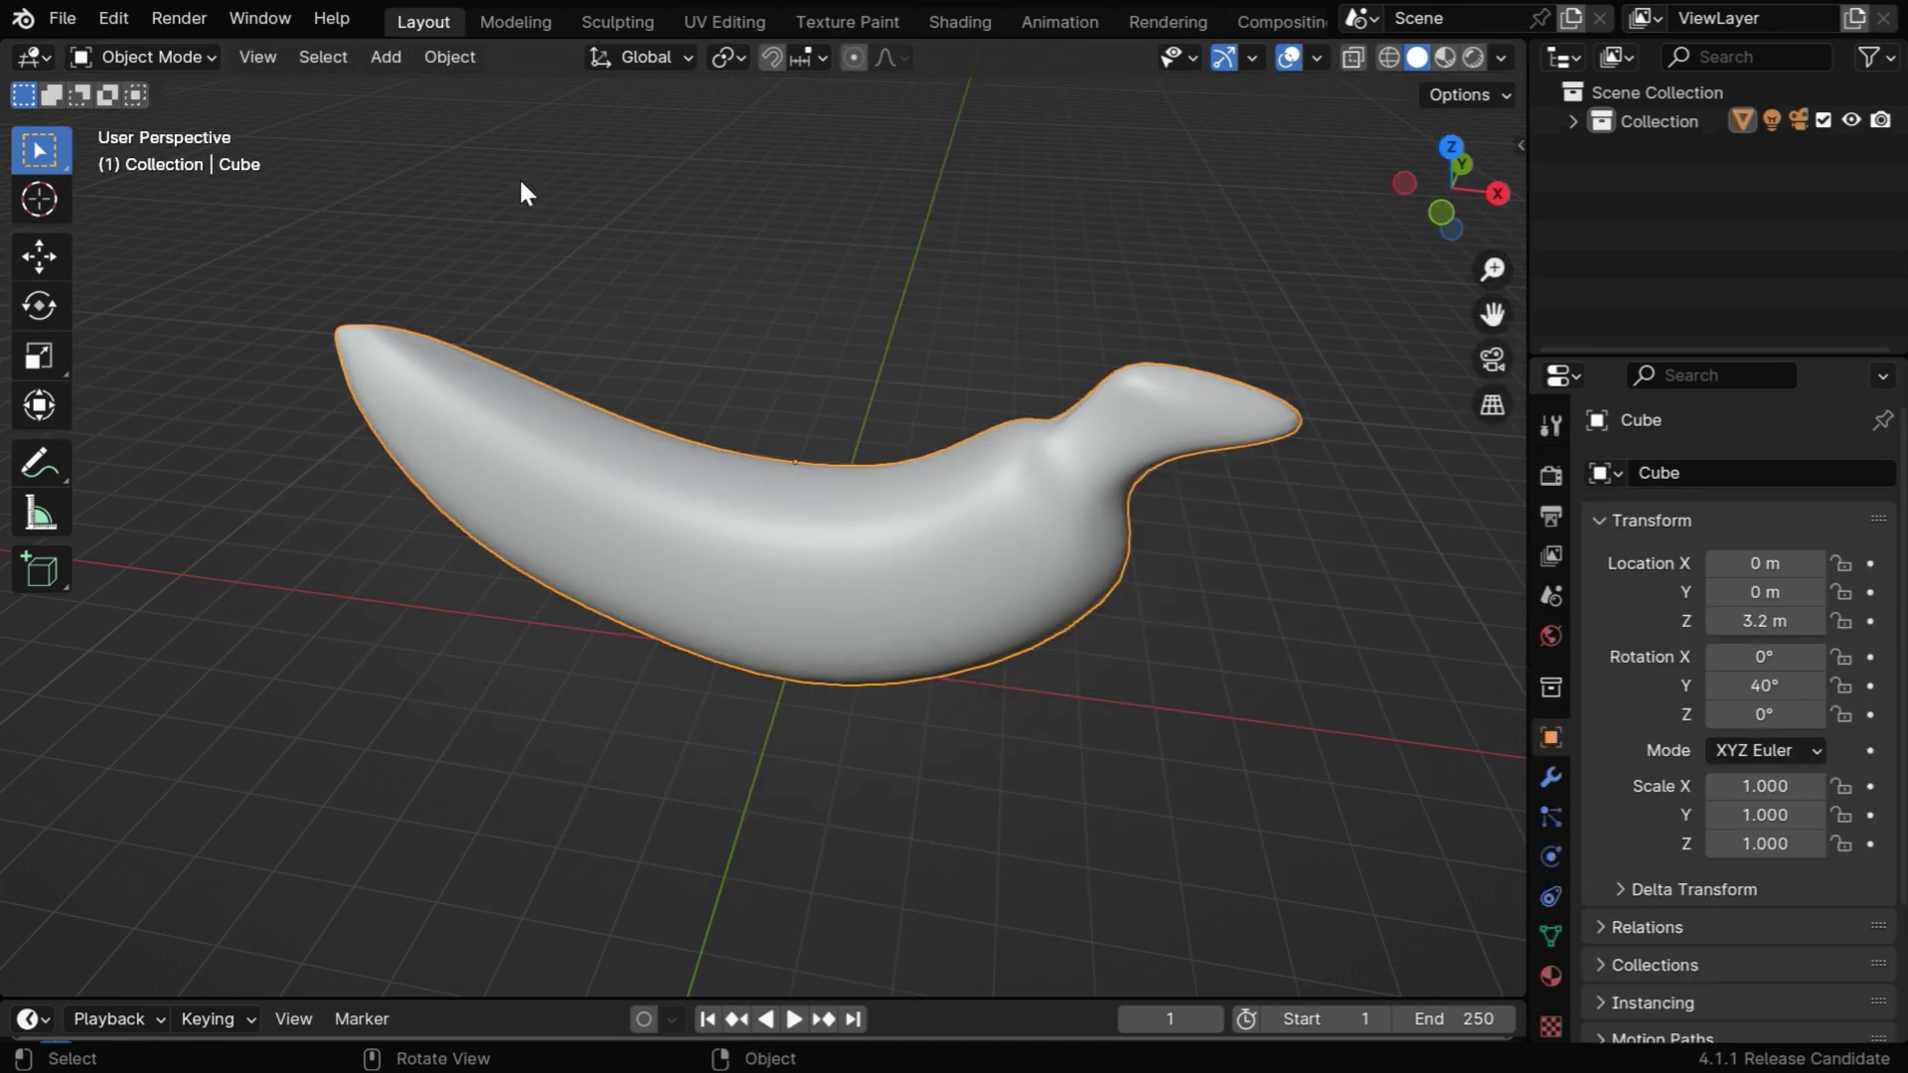
left_click(459, 57)
mouse_move(517, 87)
left_click(765, 87)
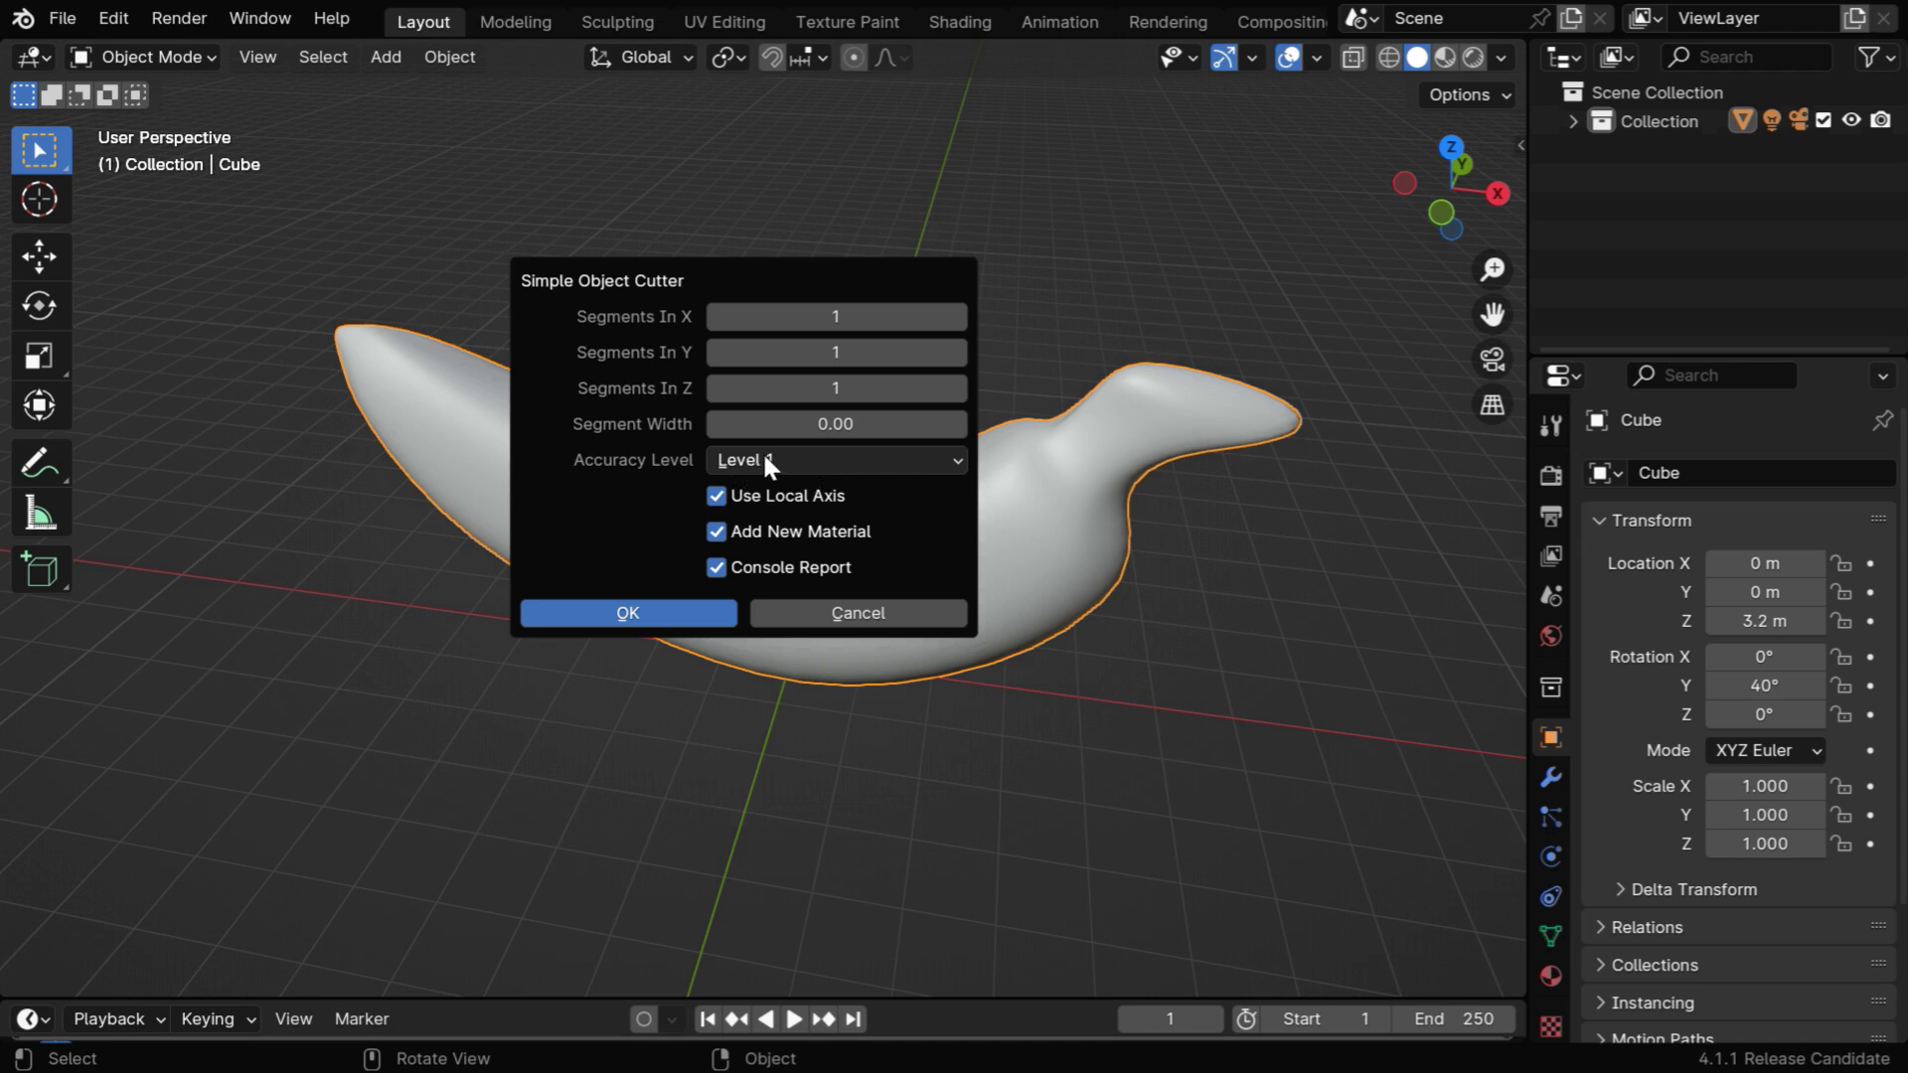
left_click(960, 317)
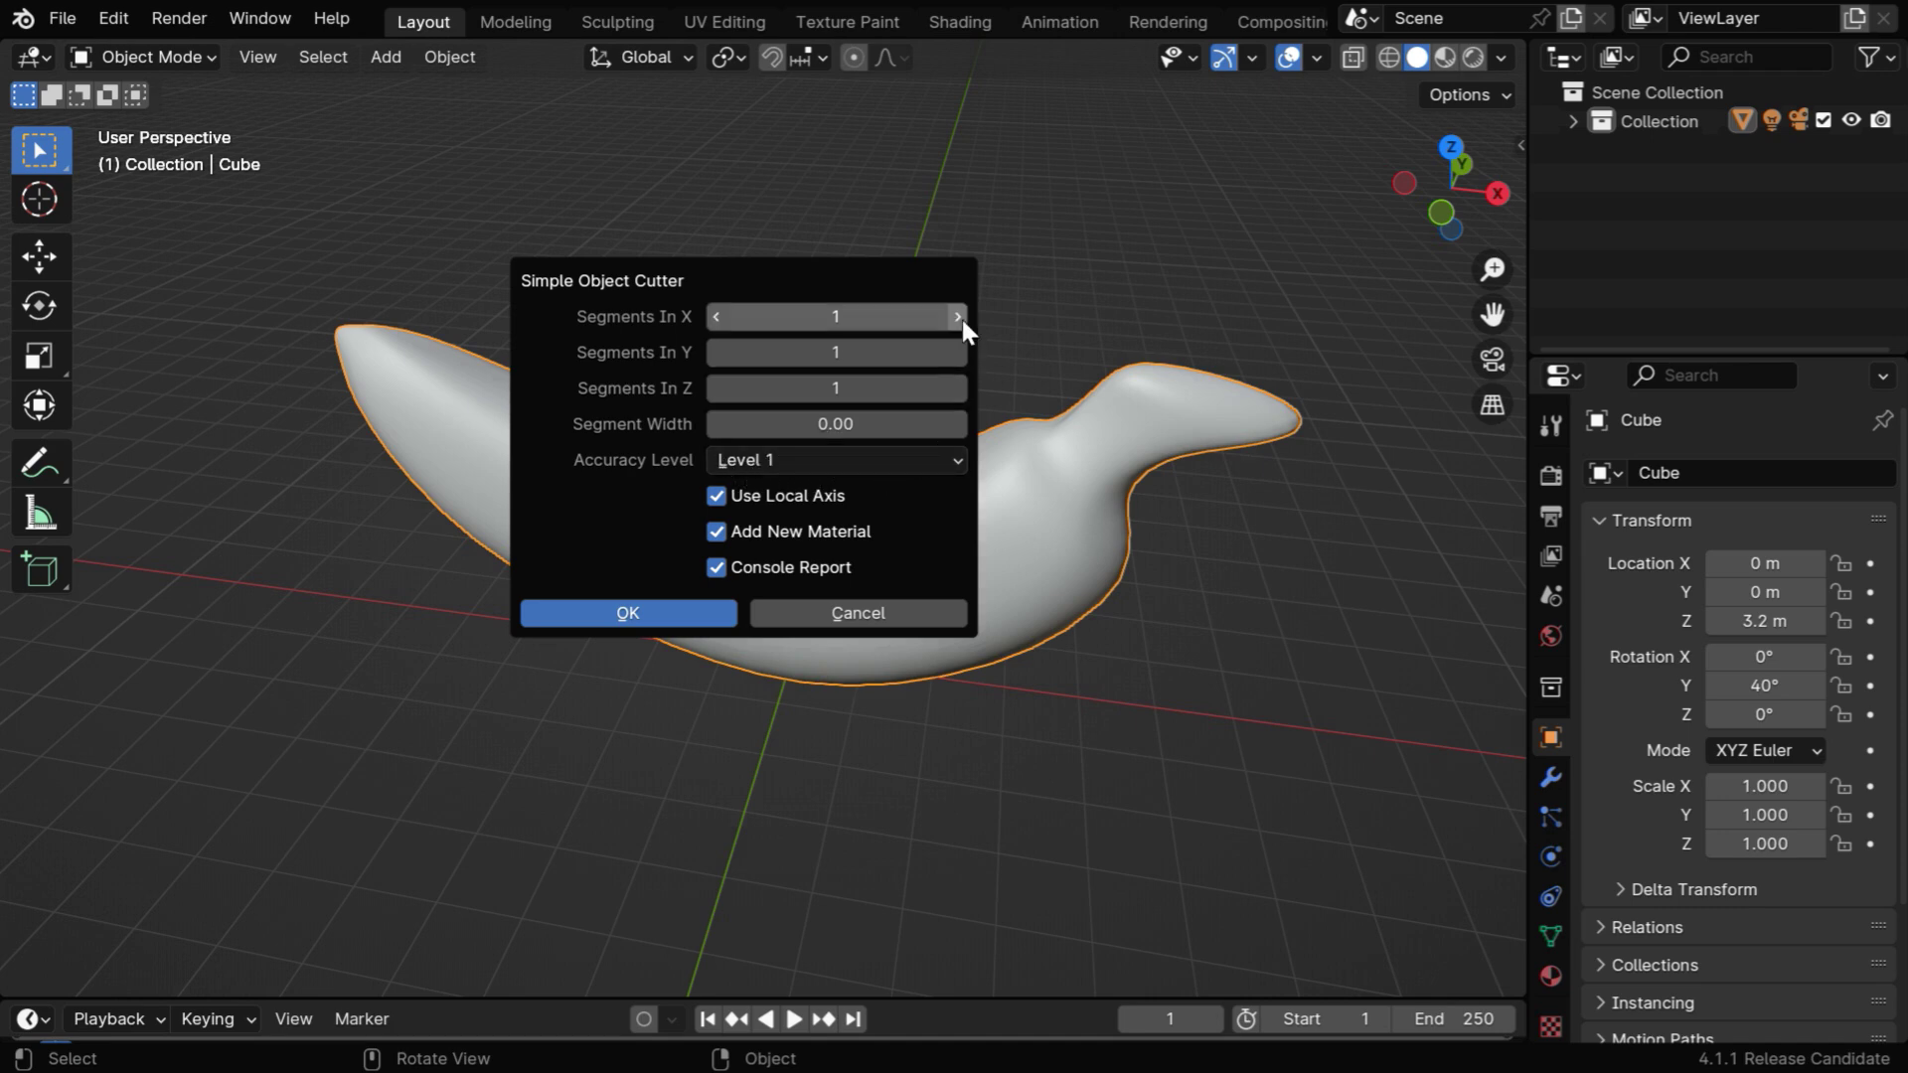
left_click(960, 317)
left_click(960, 317)
left_click(959, 316)
left_click(959, 317)
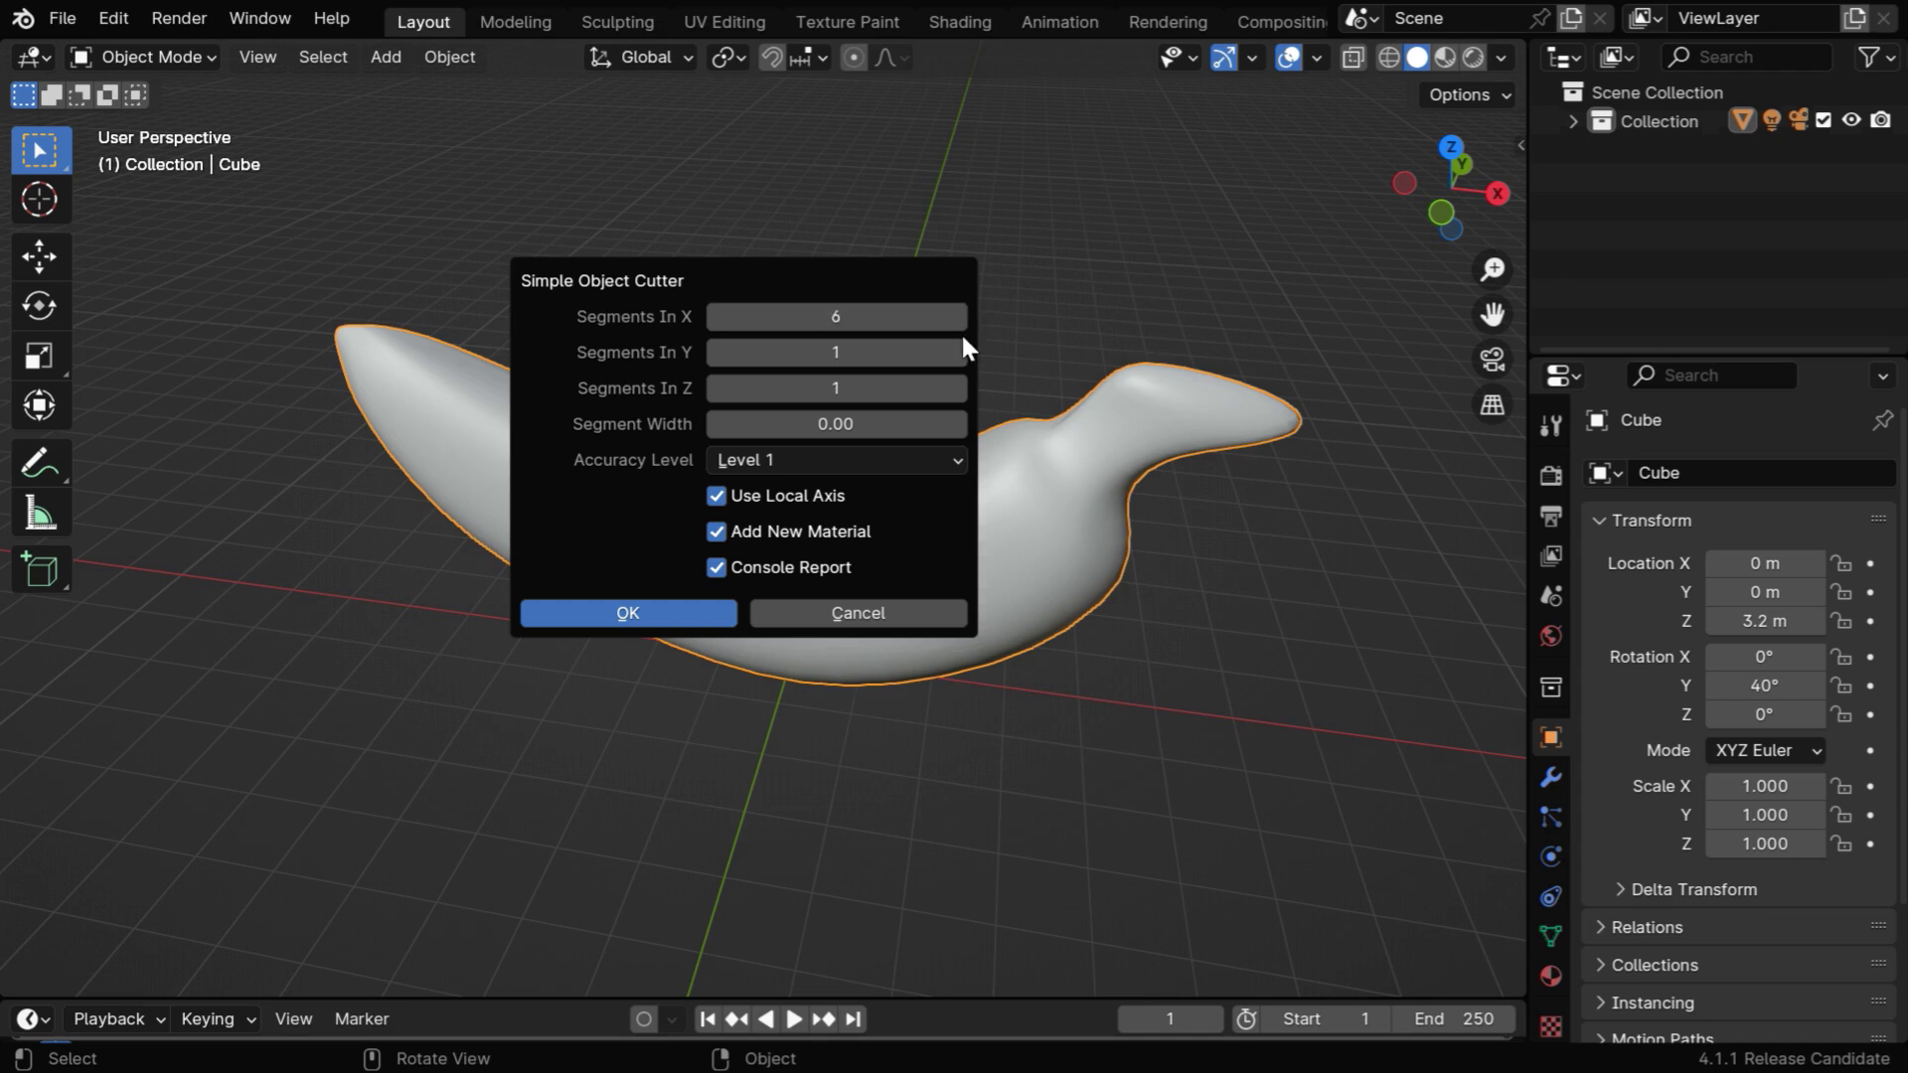
left_click(959, 352)
left_click(959, 353)
left_click(960, 352)
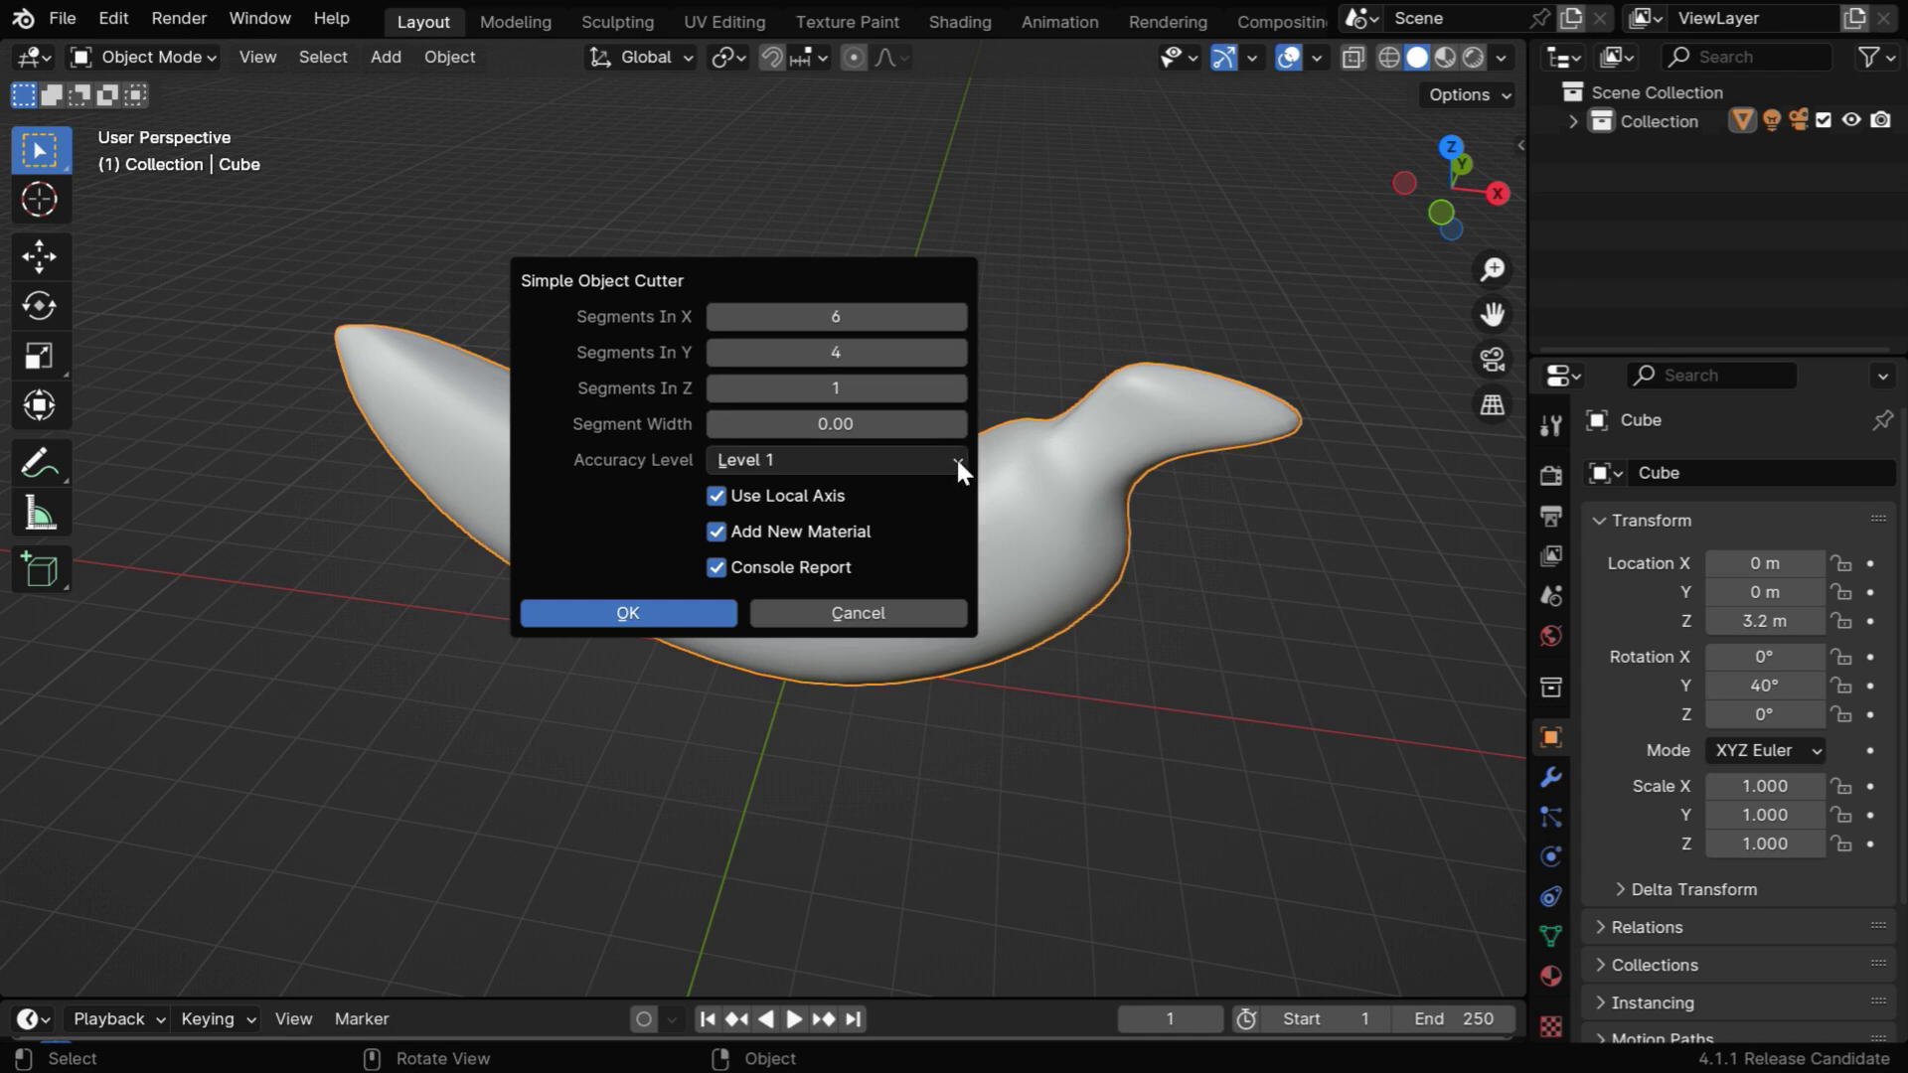
- Cut the banana at Accuracy Level 2 and orbit to inspect the pieces
left_click(840, 472)
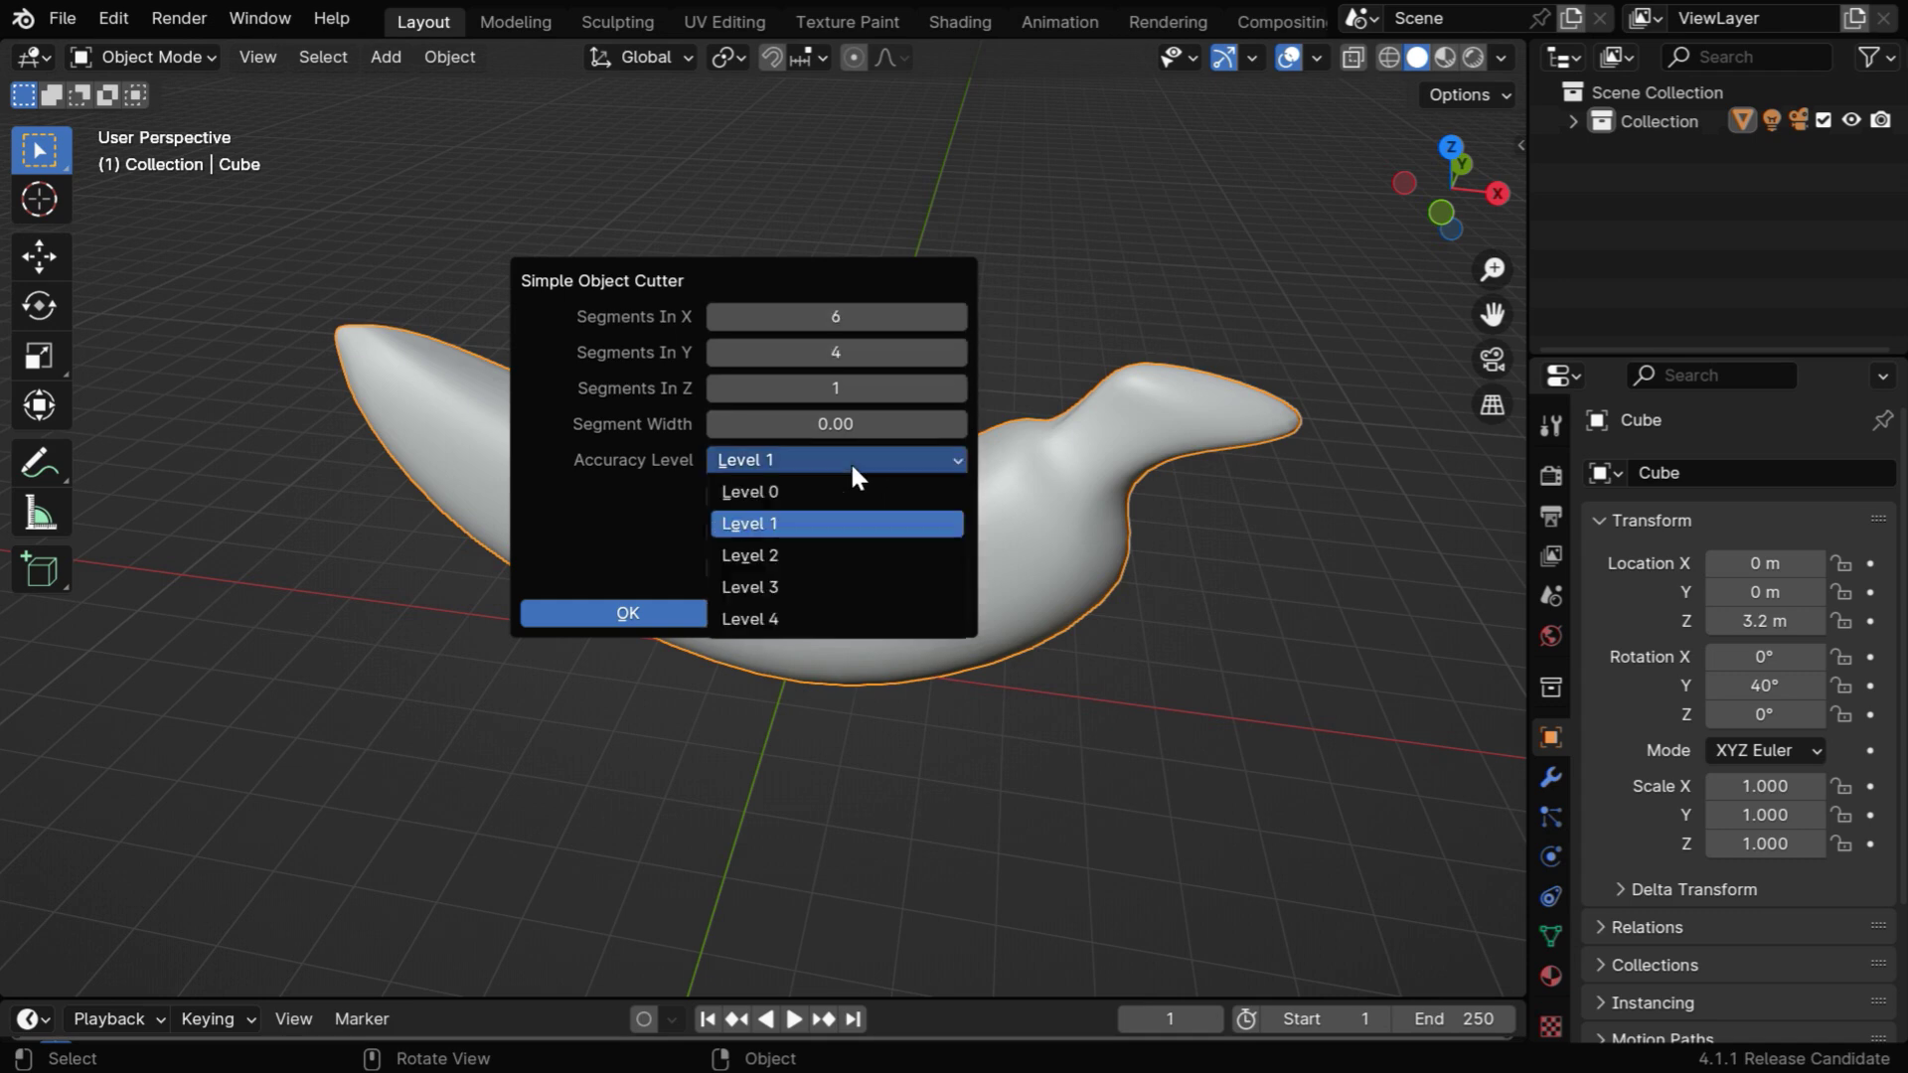
left_click(839, 554)
left_click(691, 613)
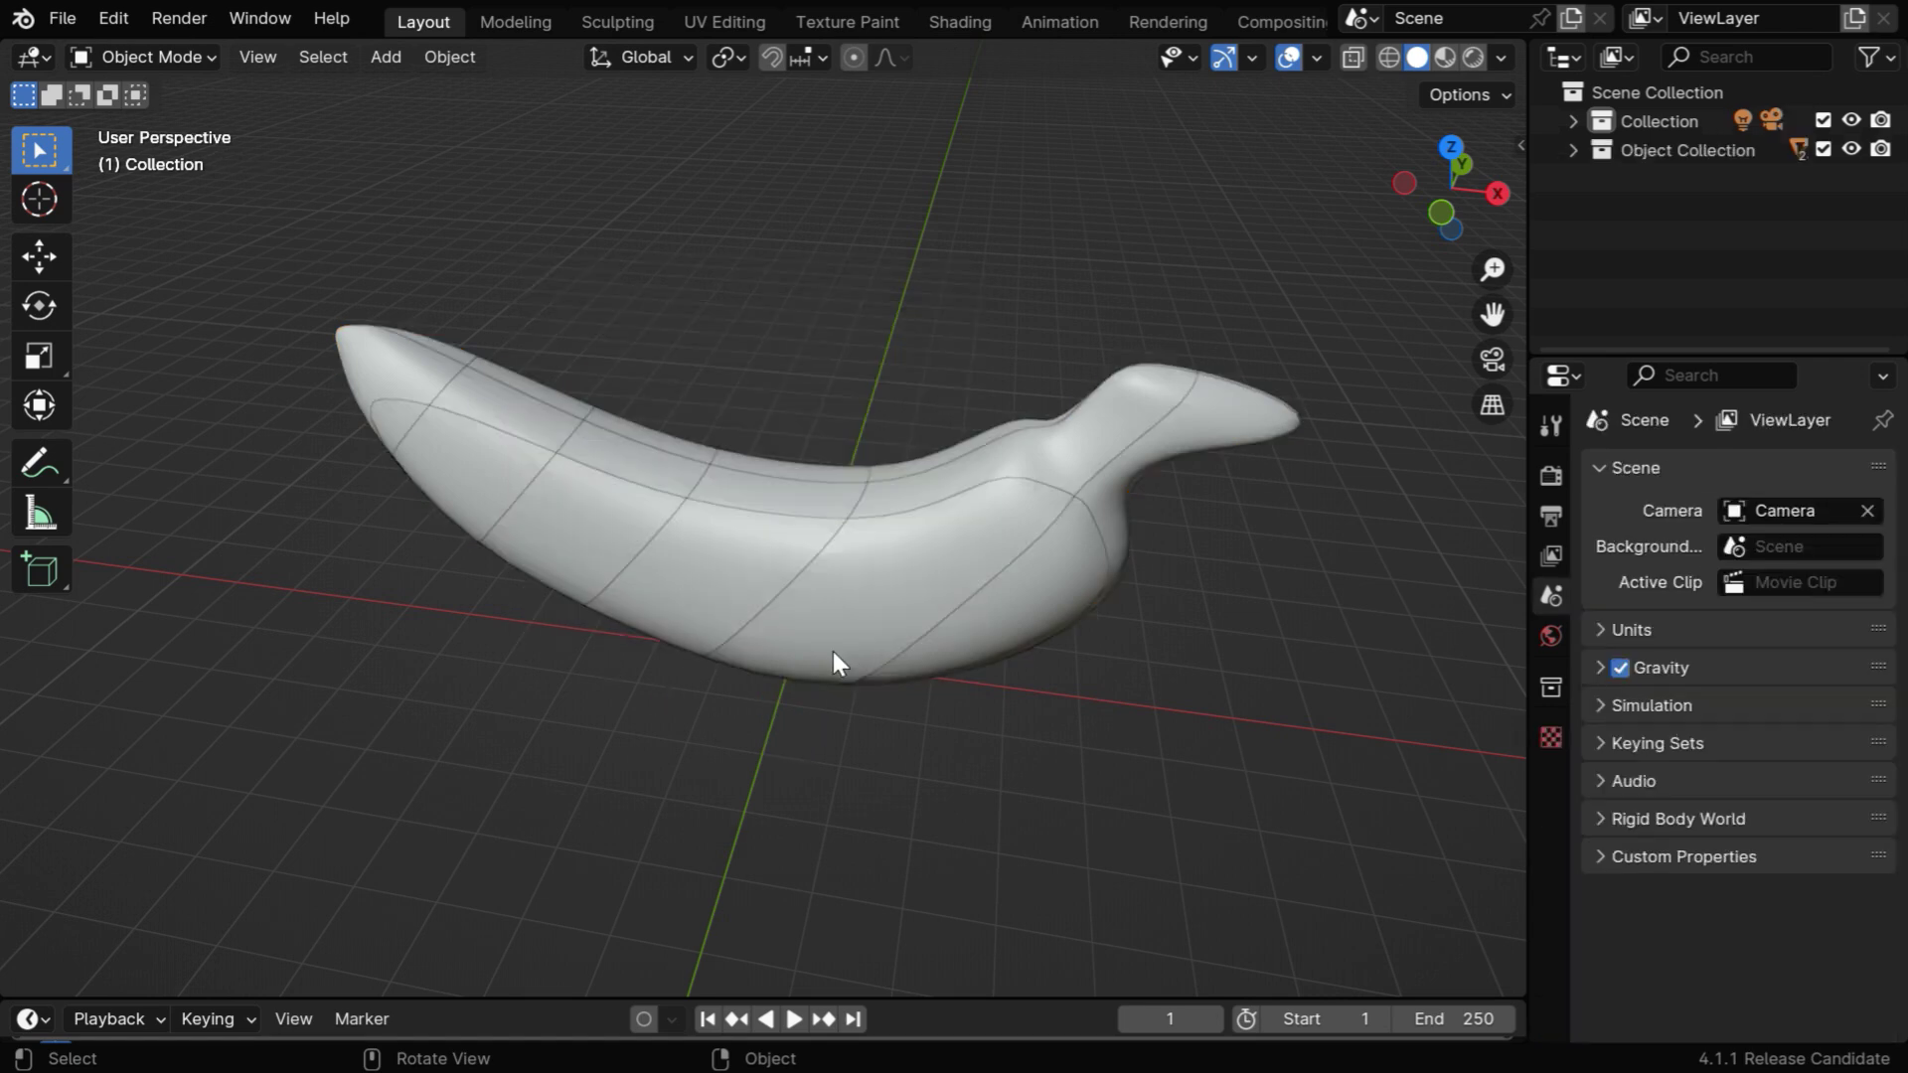
middle_click_drag(833, 653, 701, 765)
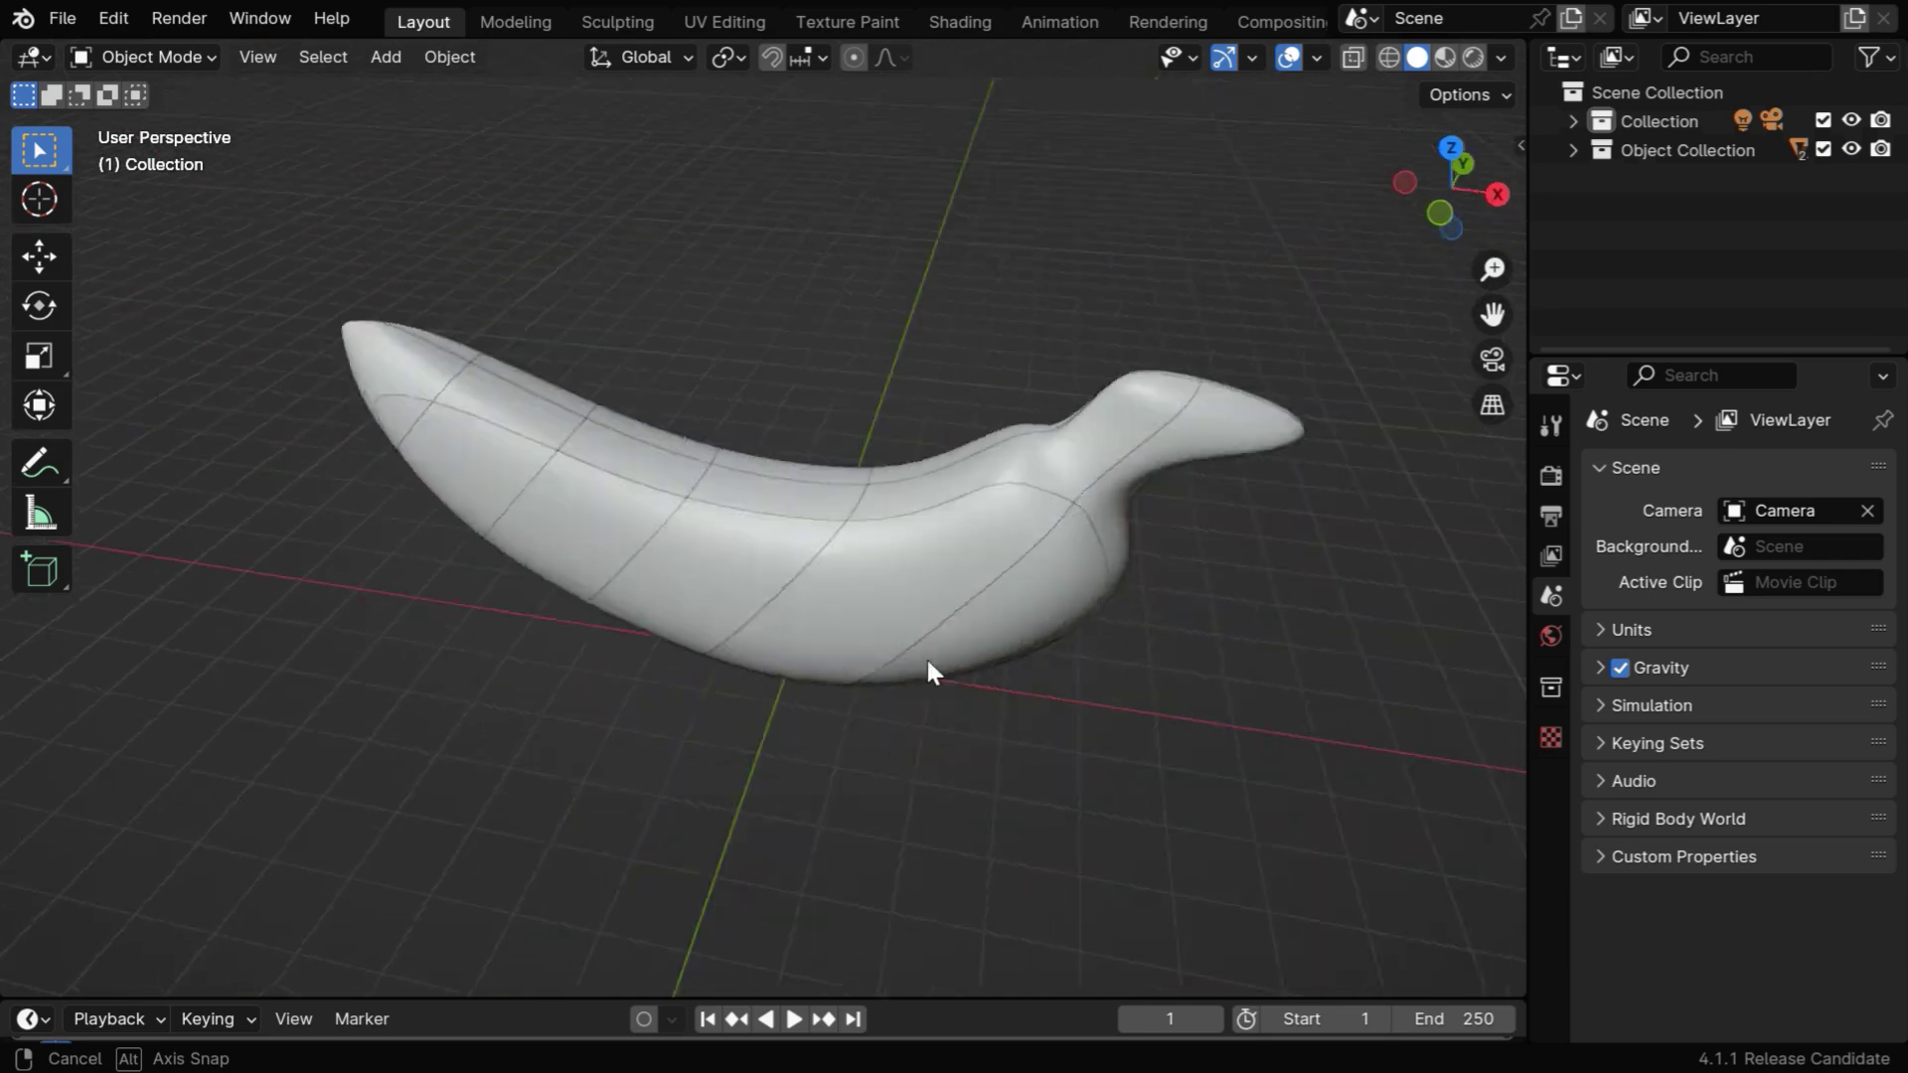
middle_click_drag(927, 663, 848, 703)
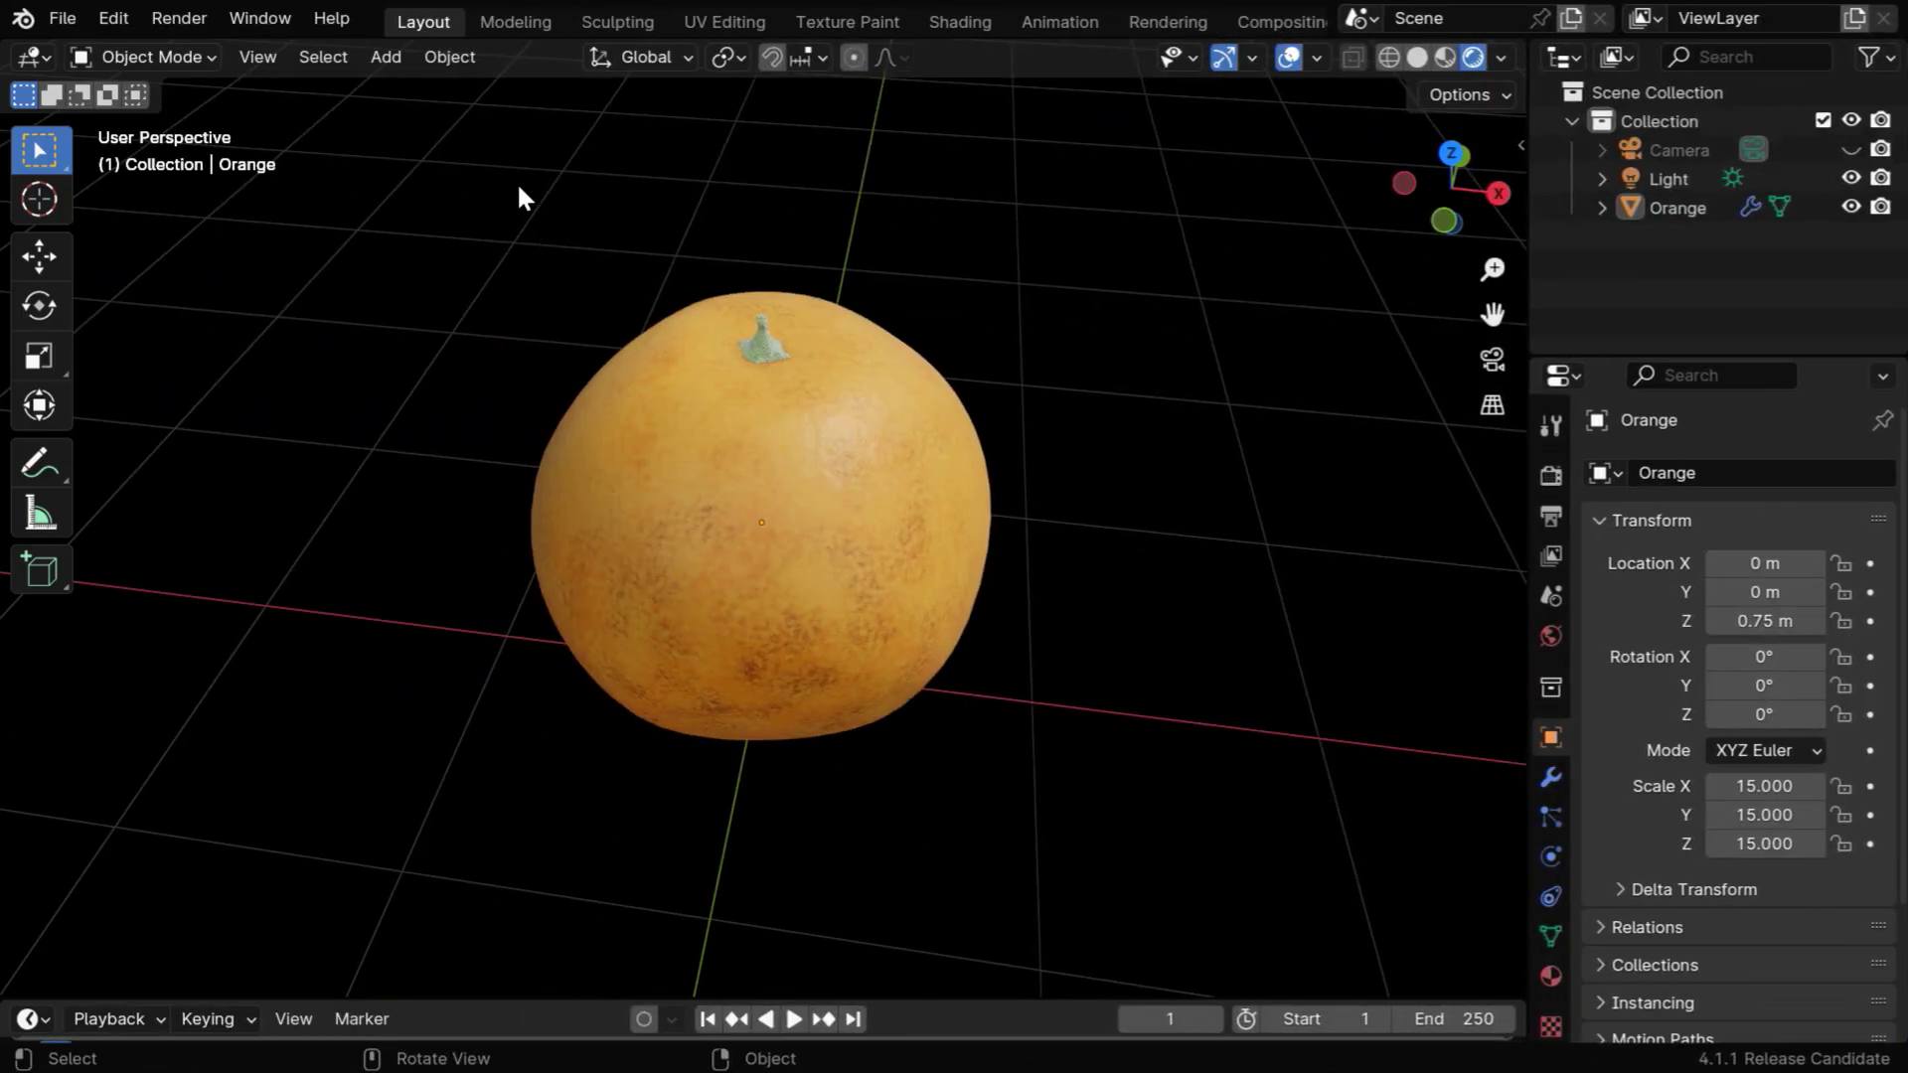
- Cut the orange into 3 × 3 × 4 segments with Add New Material turned off
left_click(449, 57)
mouse_move(646, 86)
left_click(825, 89)
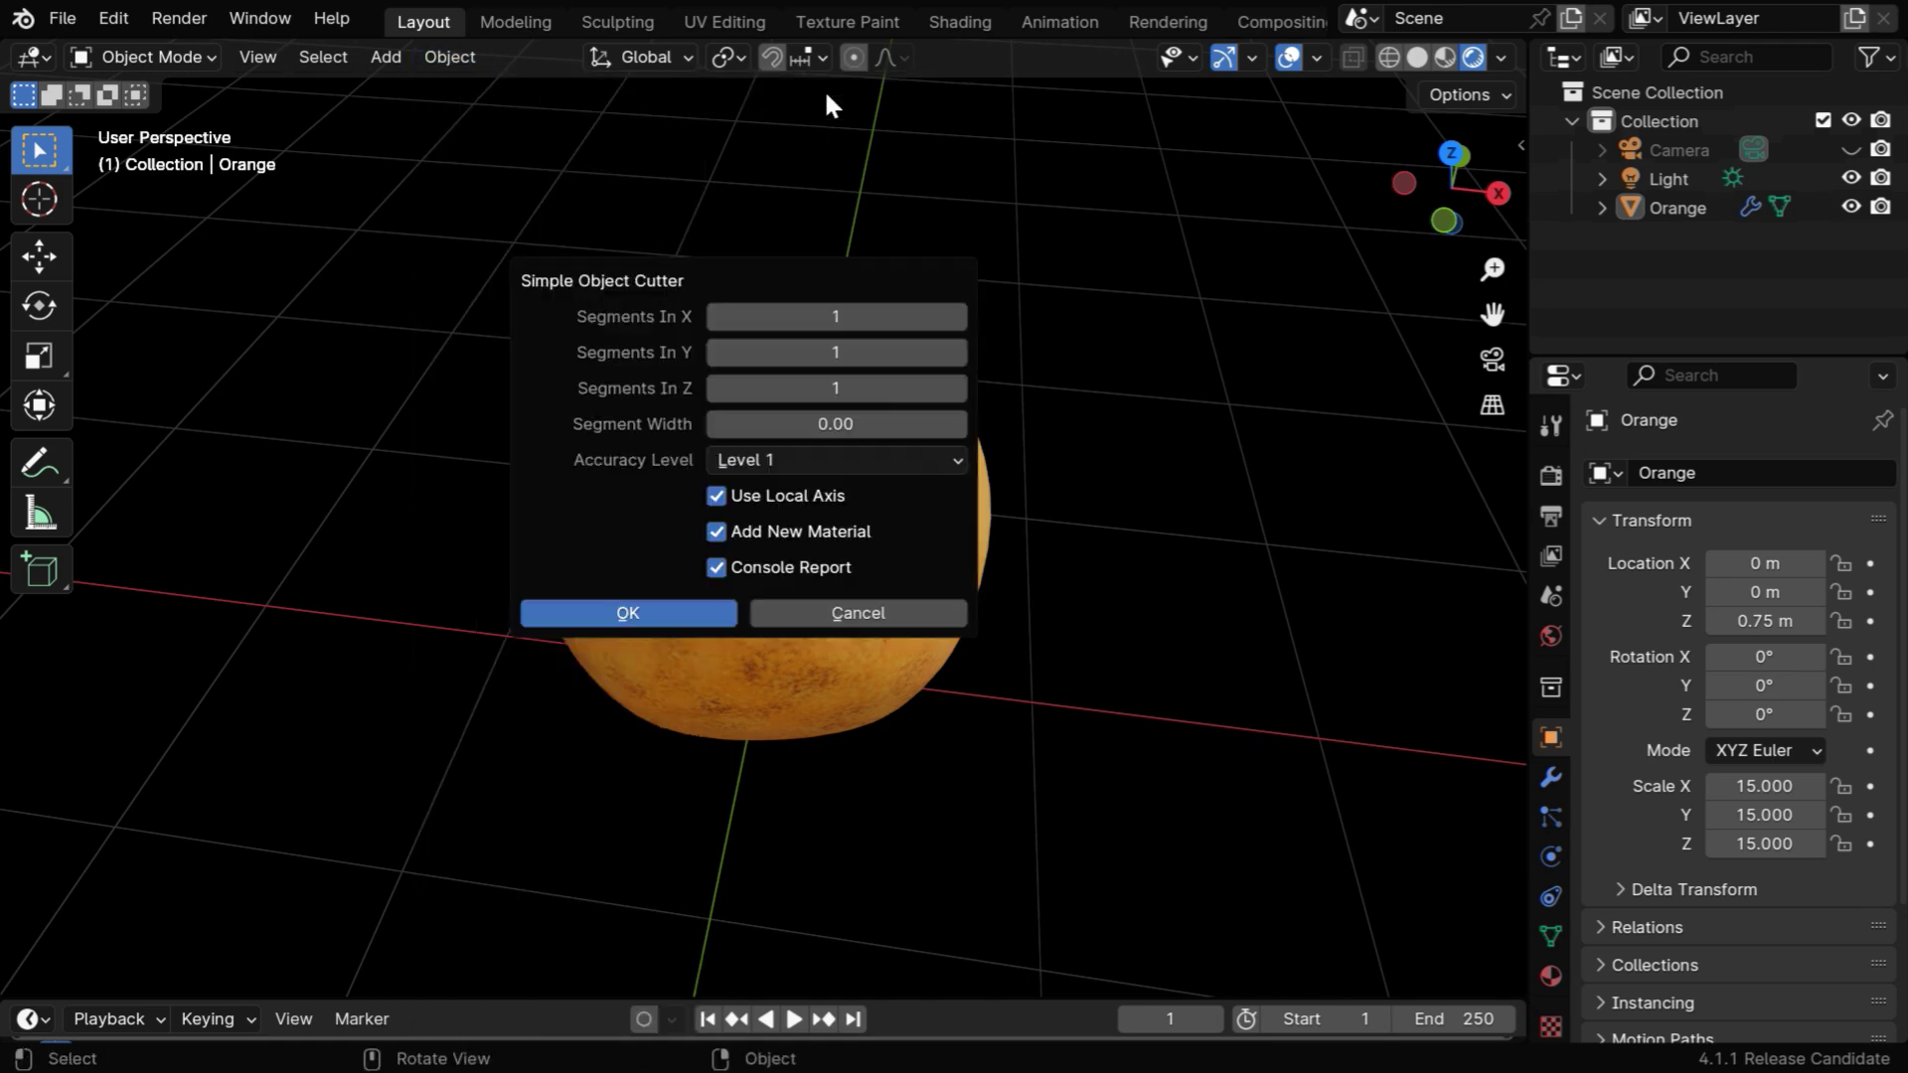
left_click(957, 318)
left_click(957, 318)
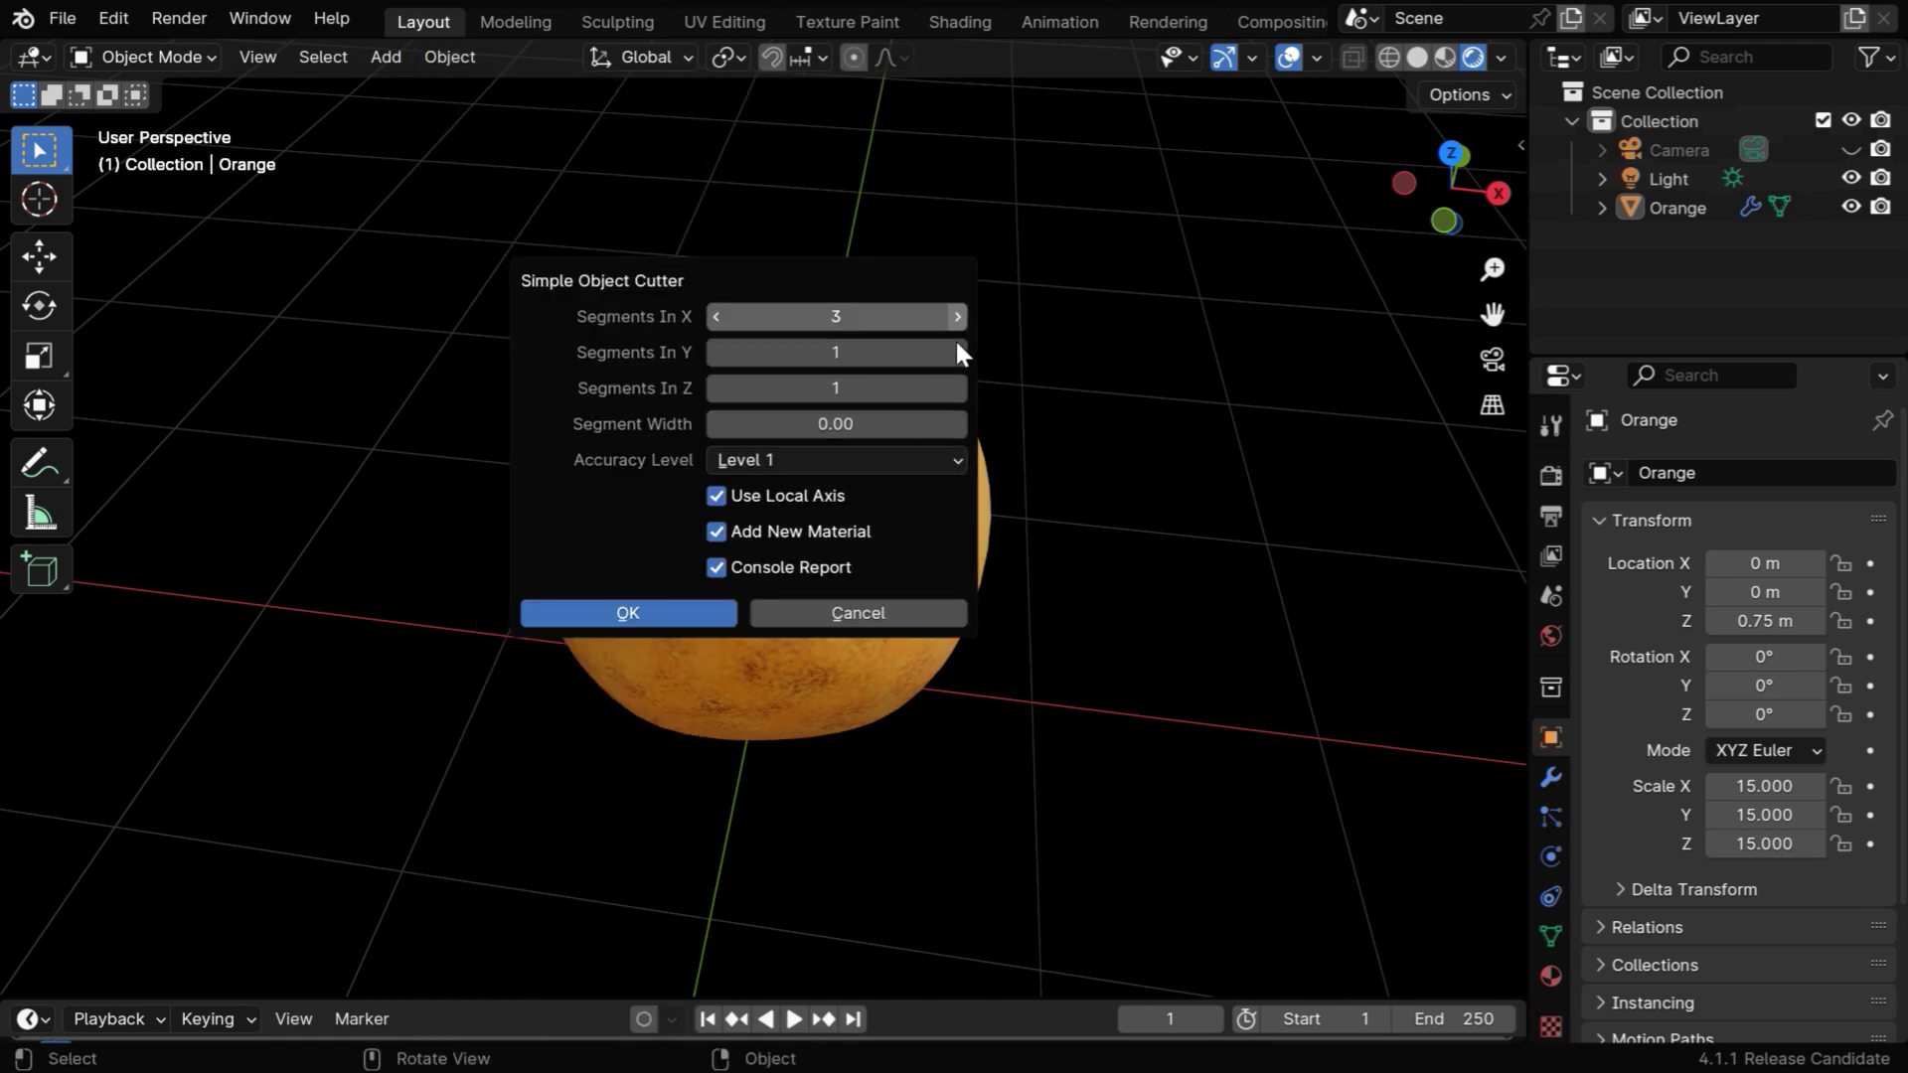
left_click(956, 385)
left_click(956, 385)
left_click(956, 385)
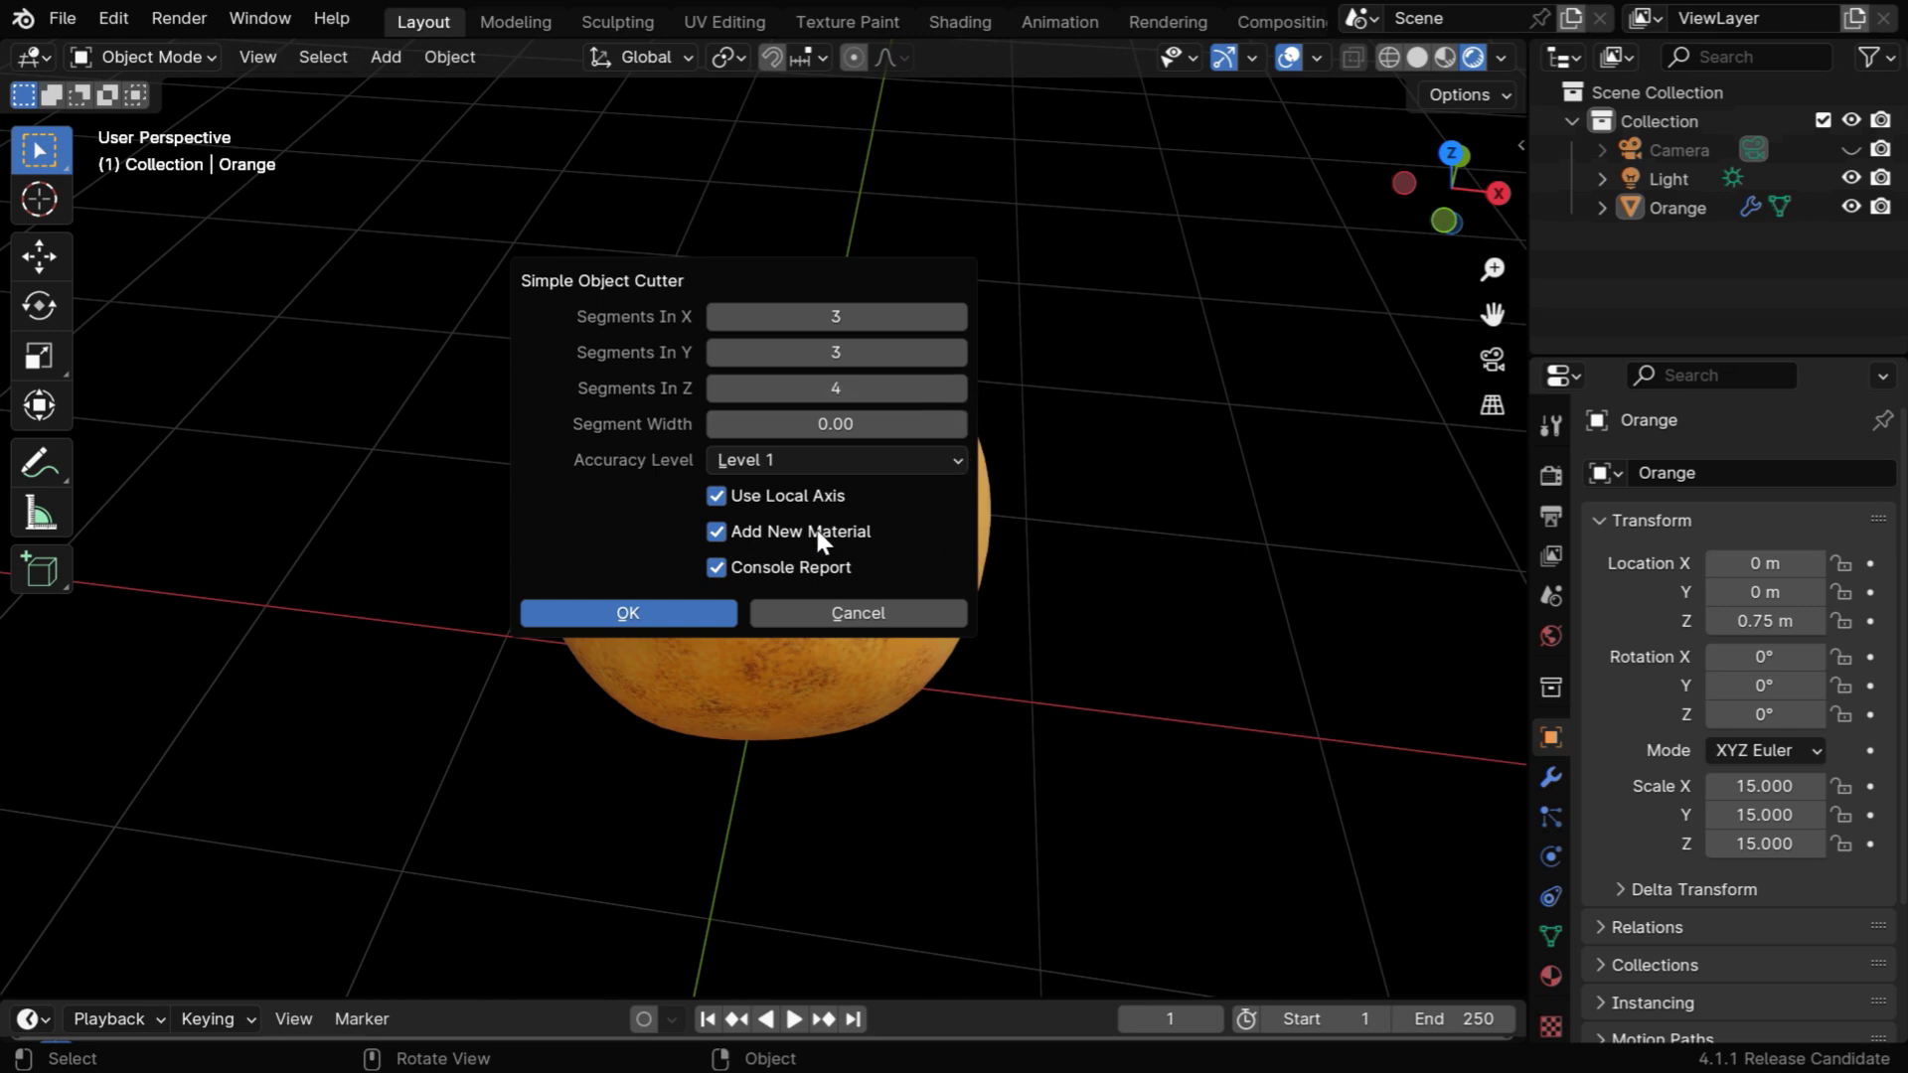
left_click(743, 528)
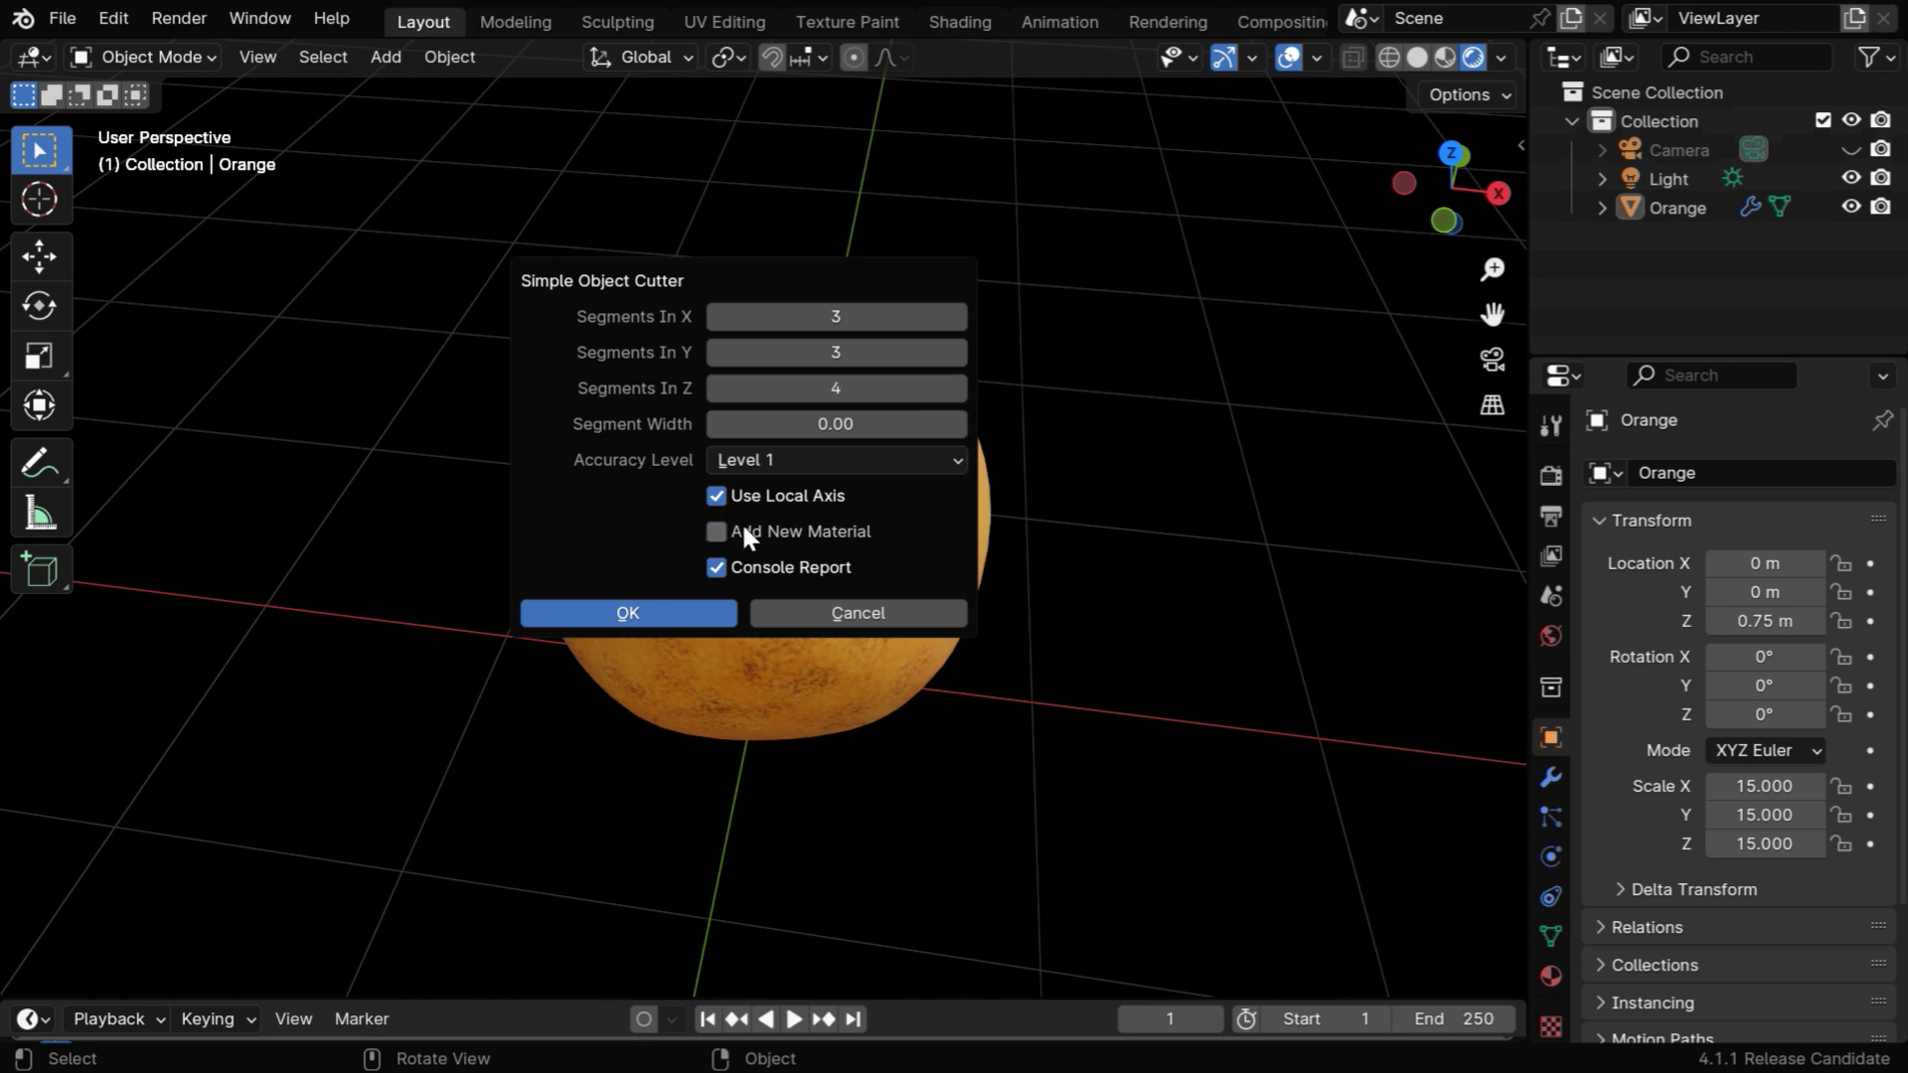
left_click(724, 610)
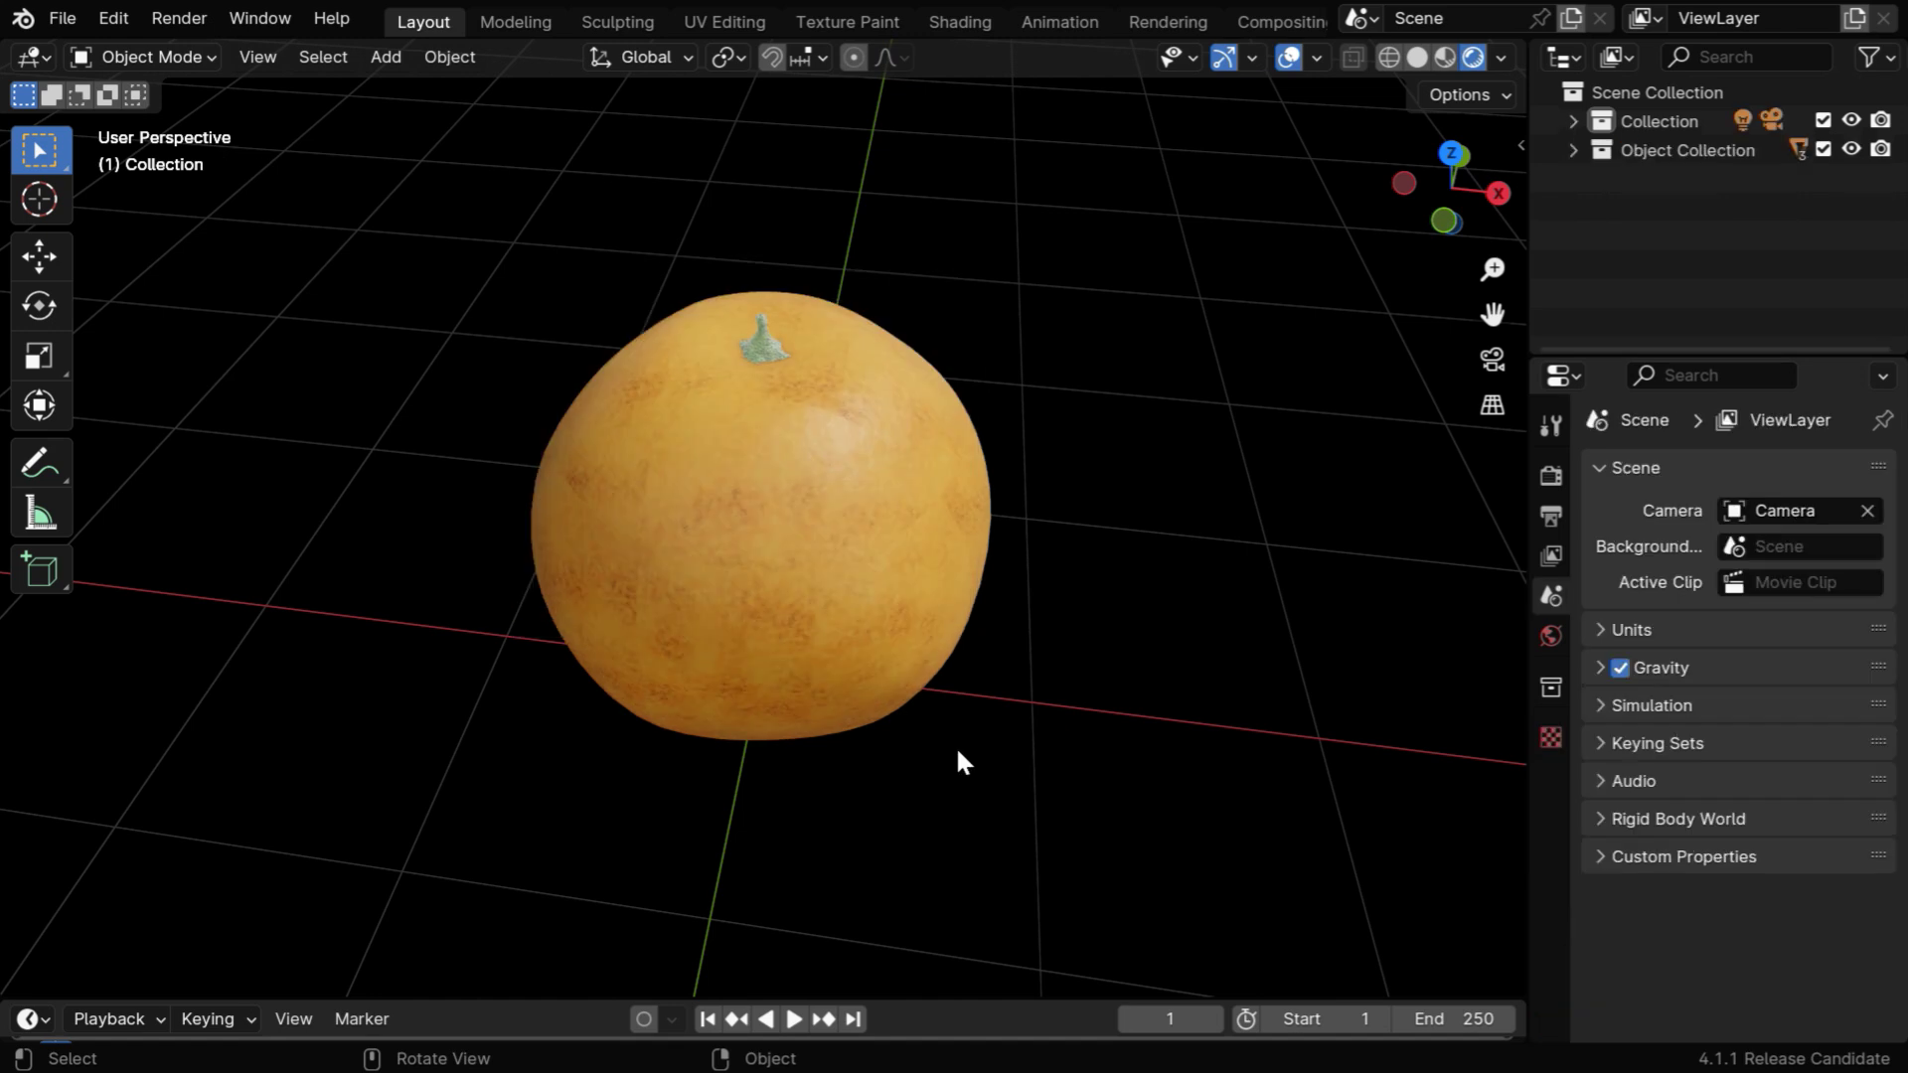
left_click(1417, 56)
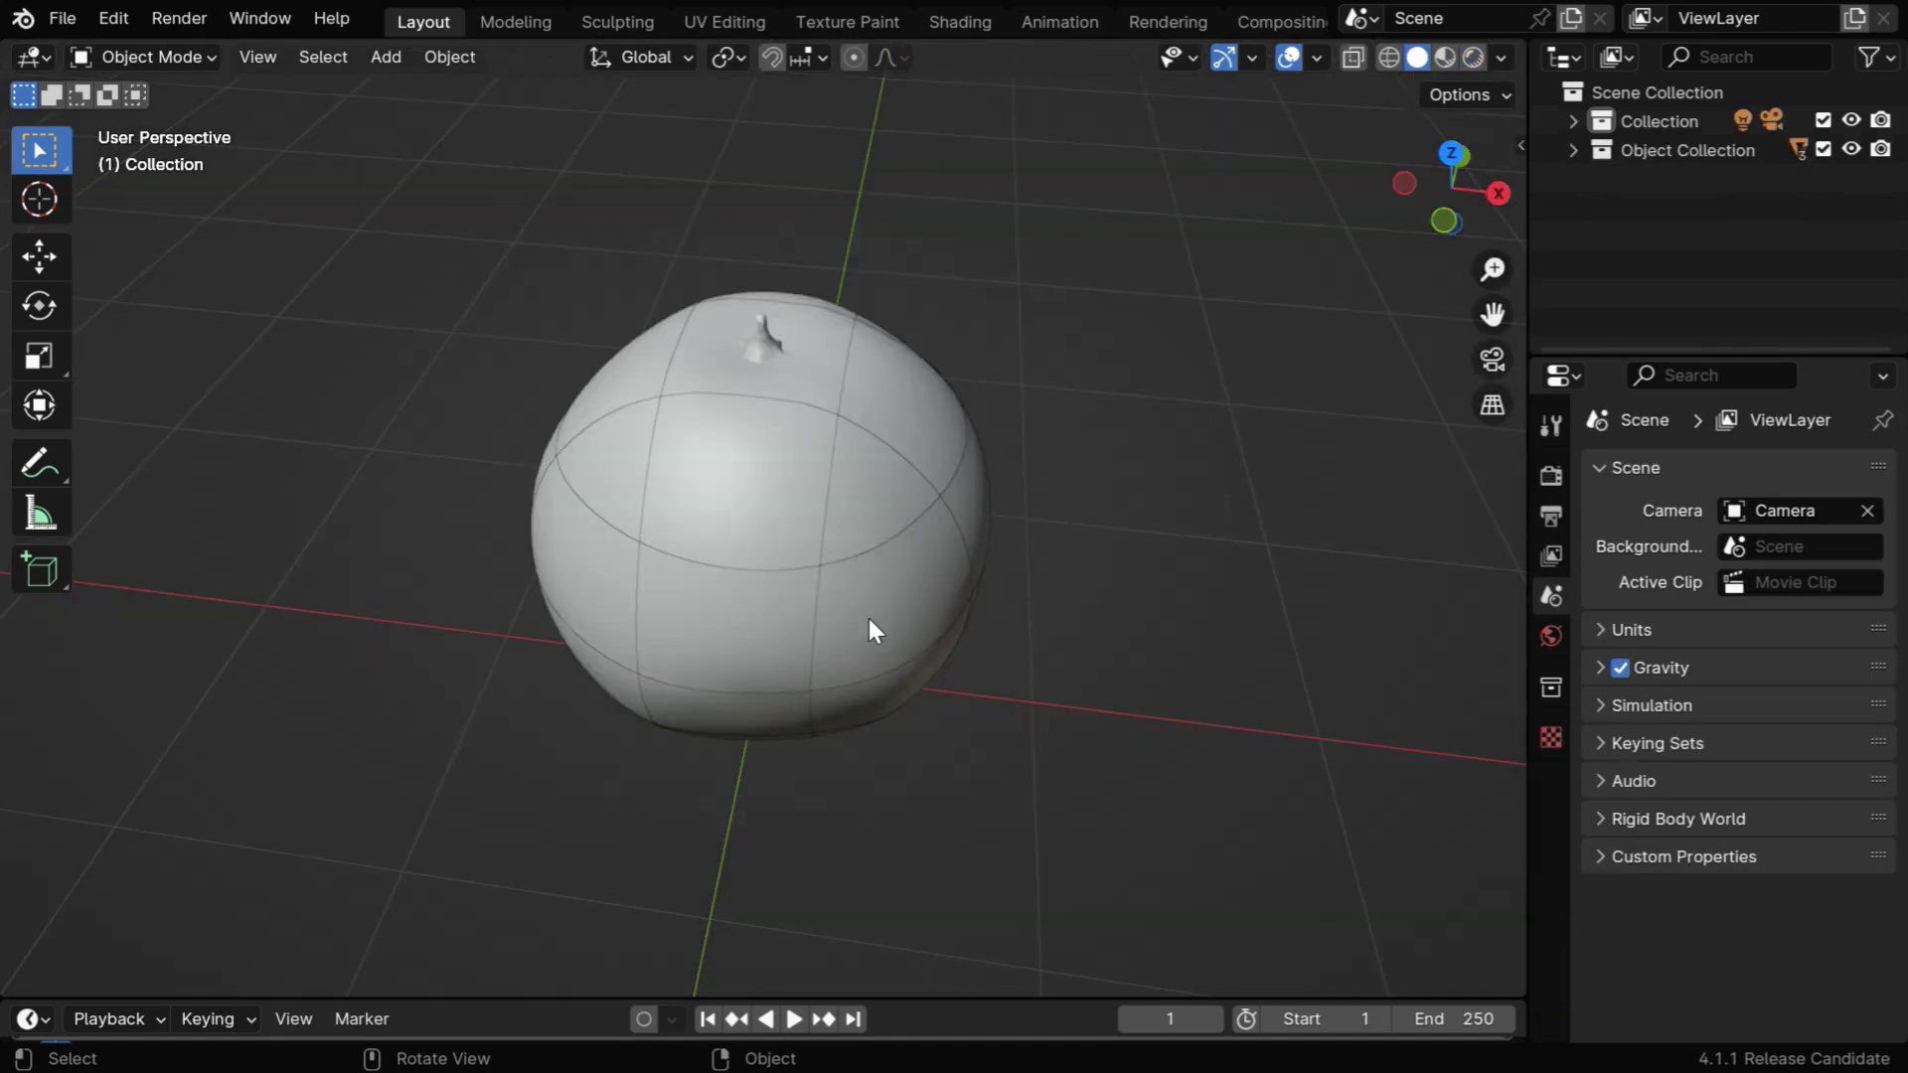
middle_click_drag(1017, 620, 932, 606)
left_click(915, 427)
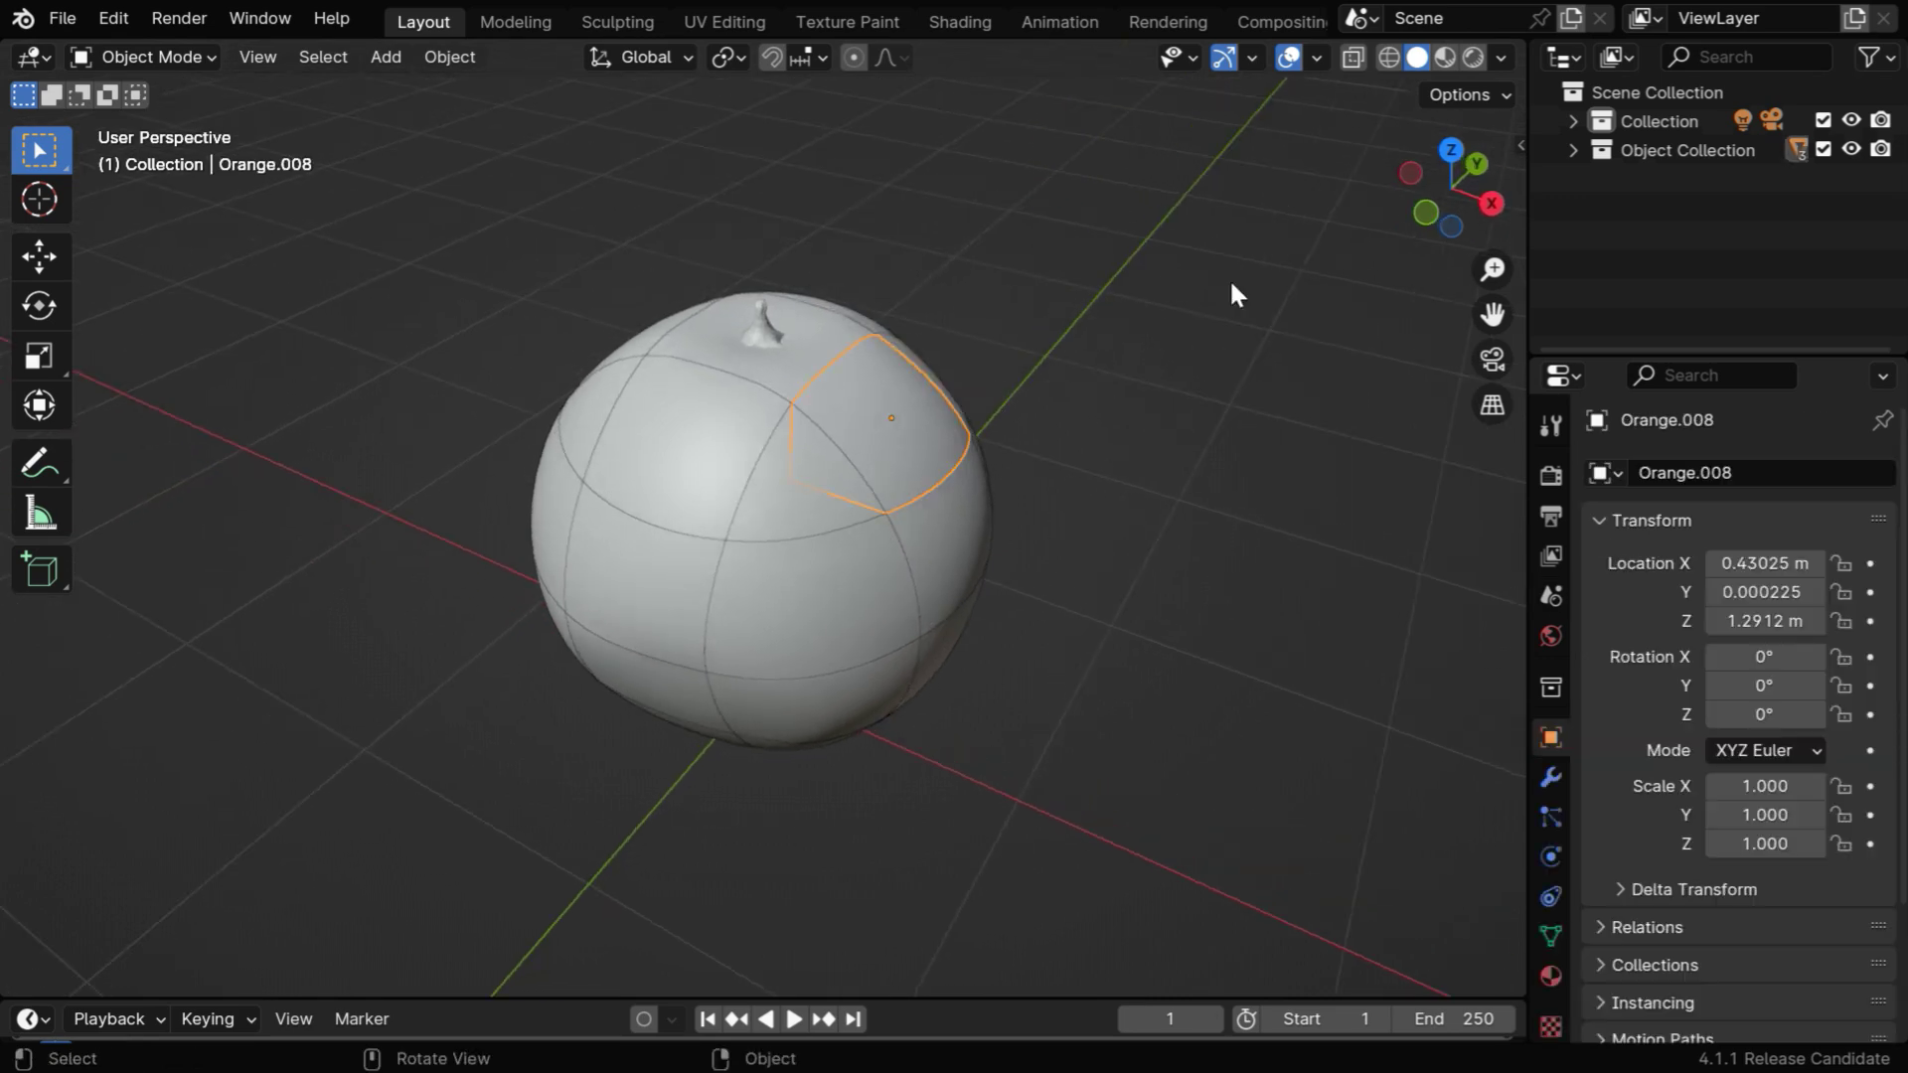
left_click(1473, 56)
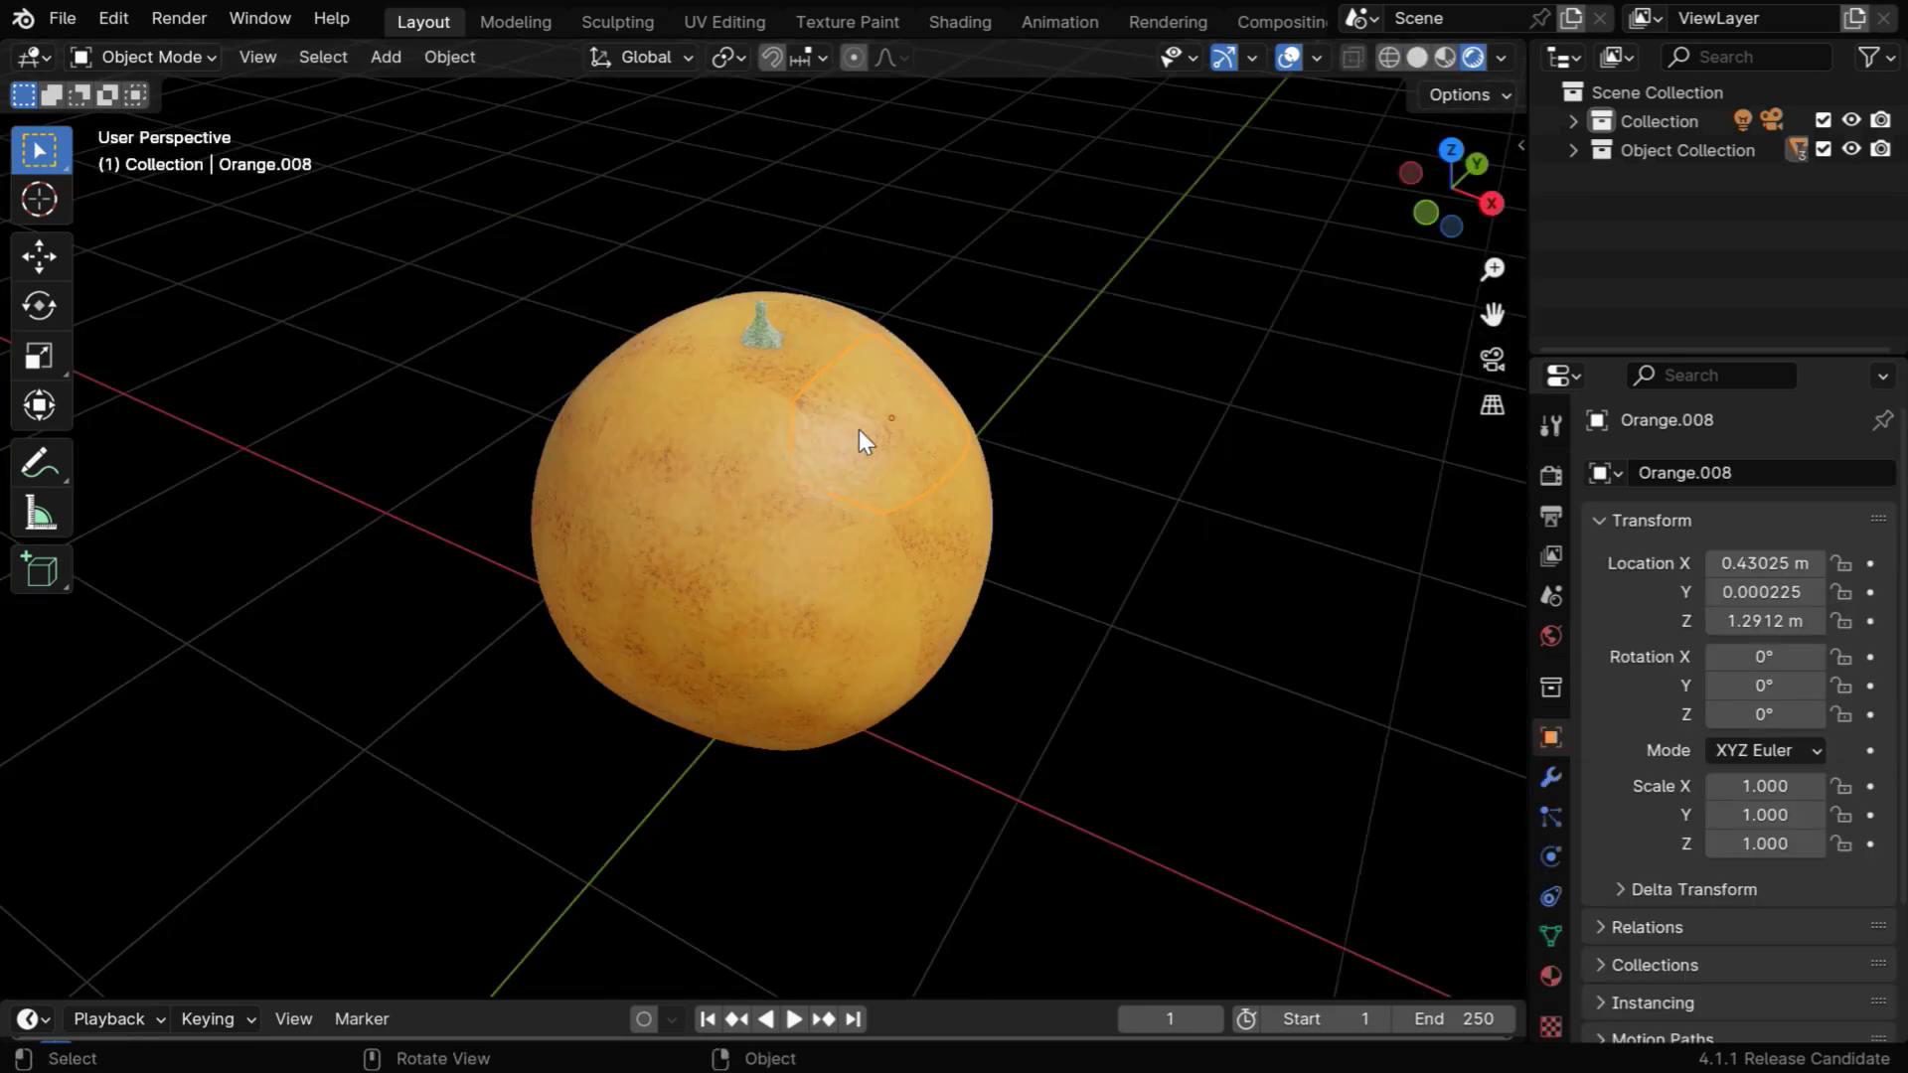
key("g")
left_click(1141, 366)
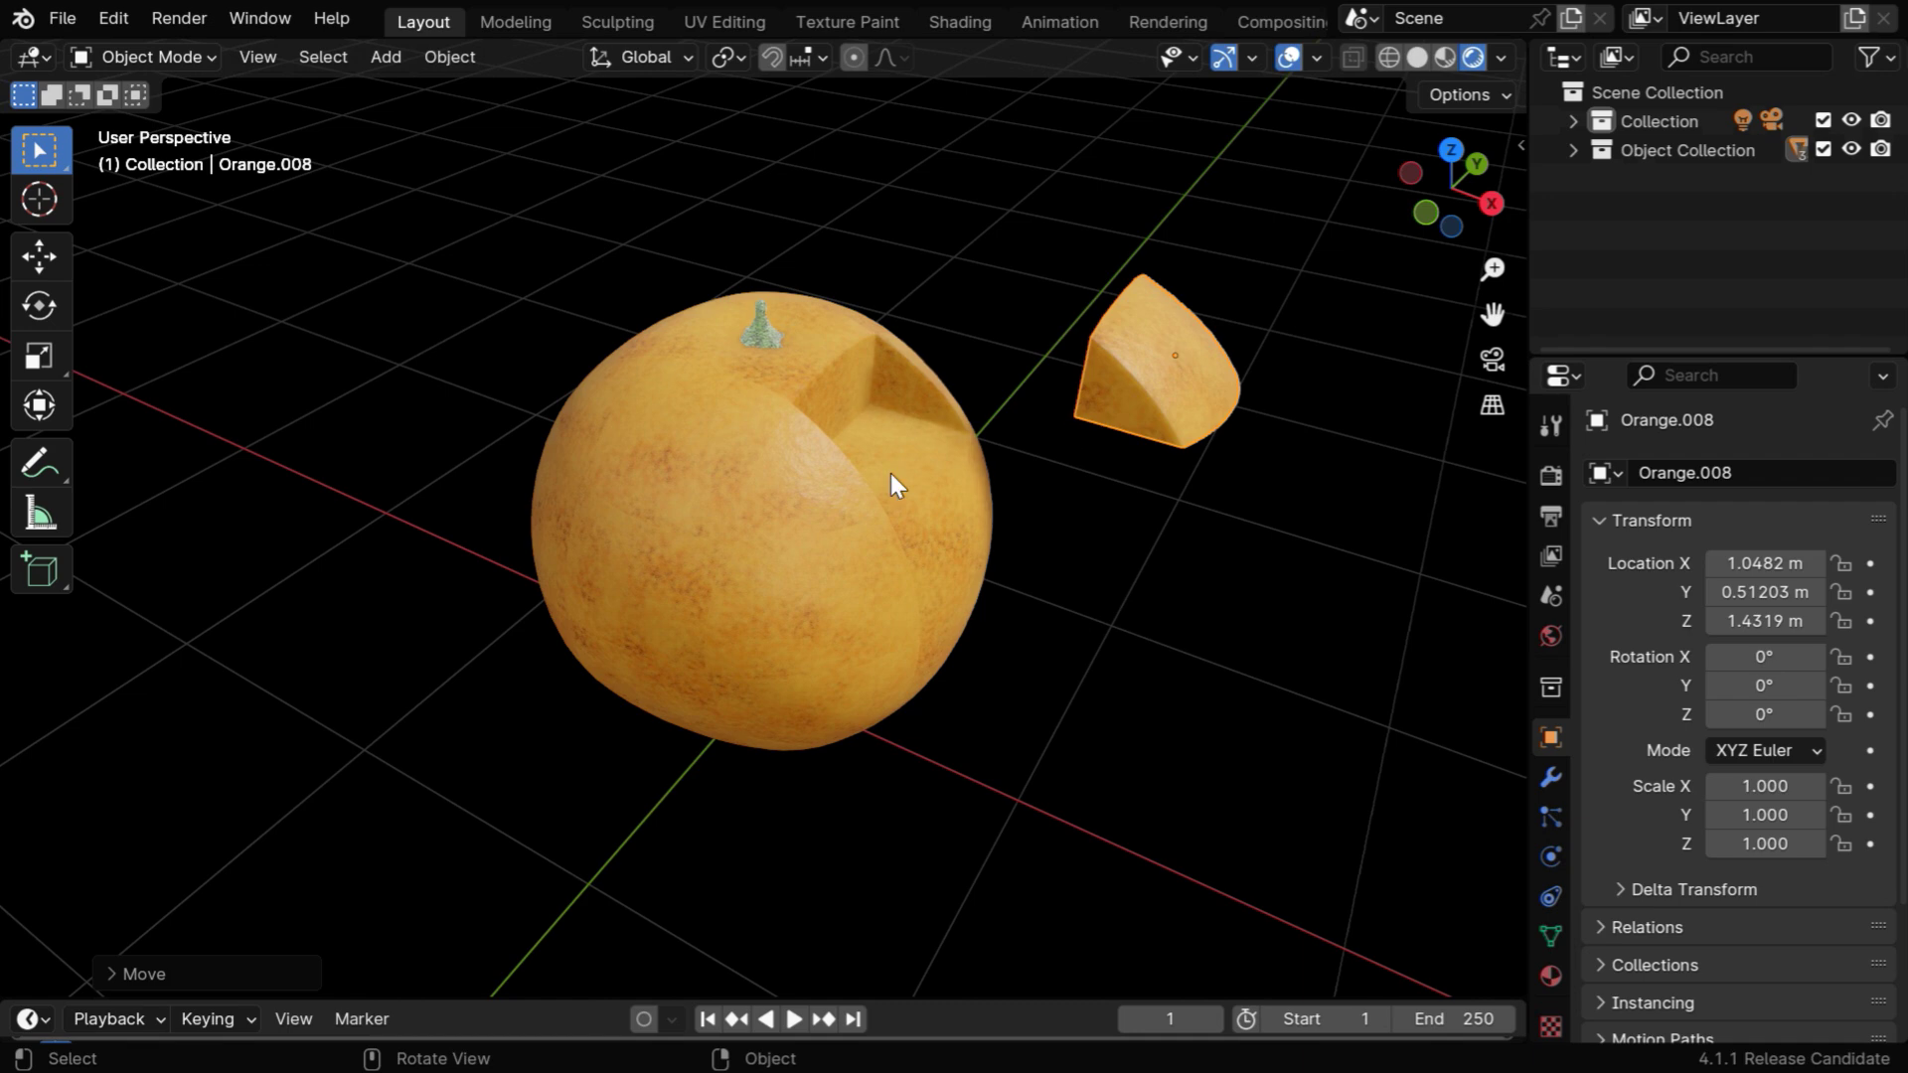
middle_click_drag(767, 504, 1026, 634)
key("ctrl+z")
key("ctrl+z")
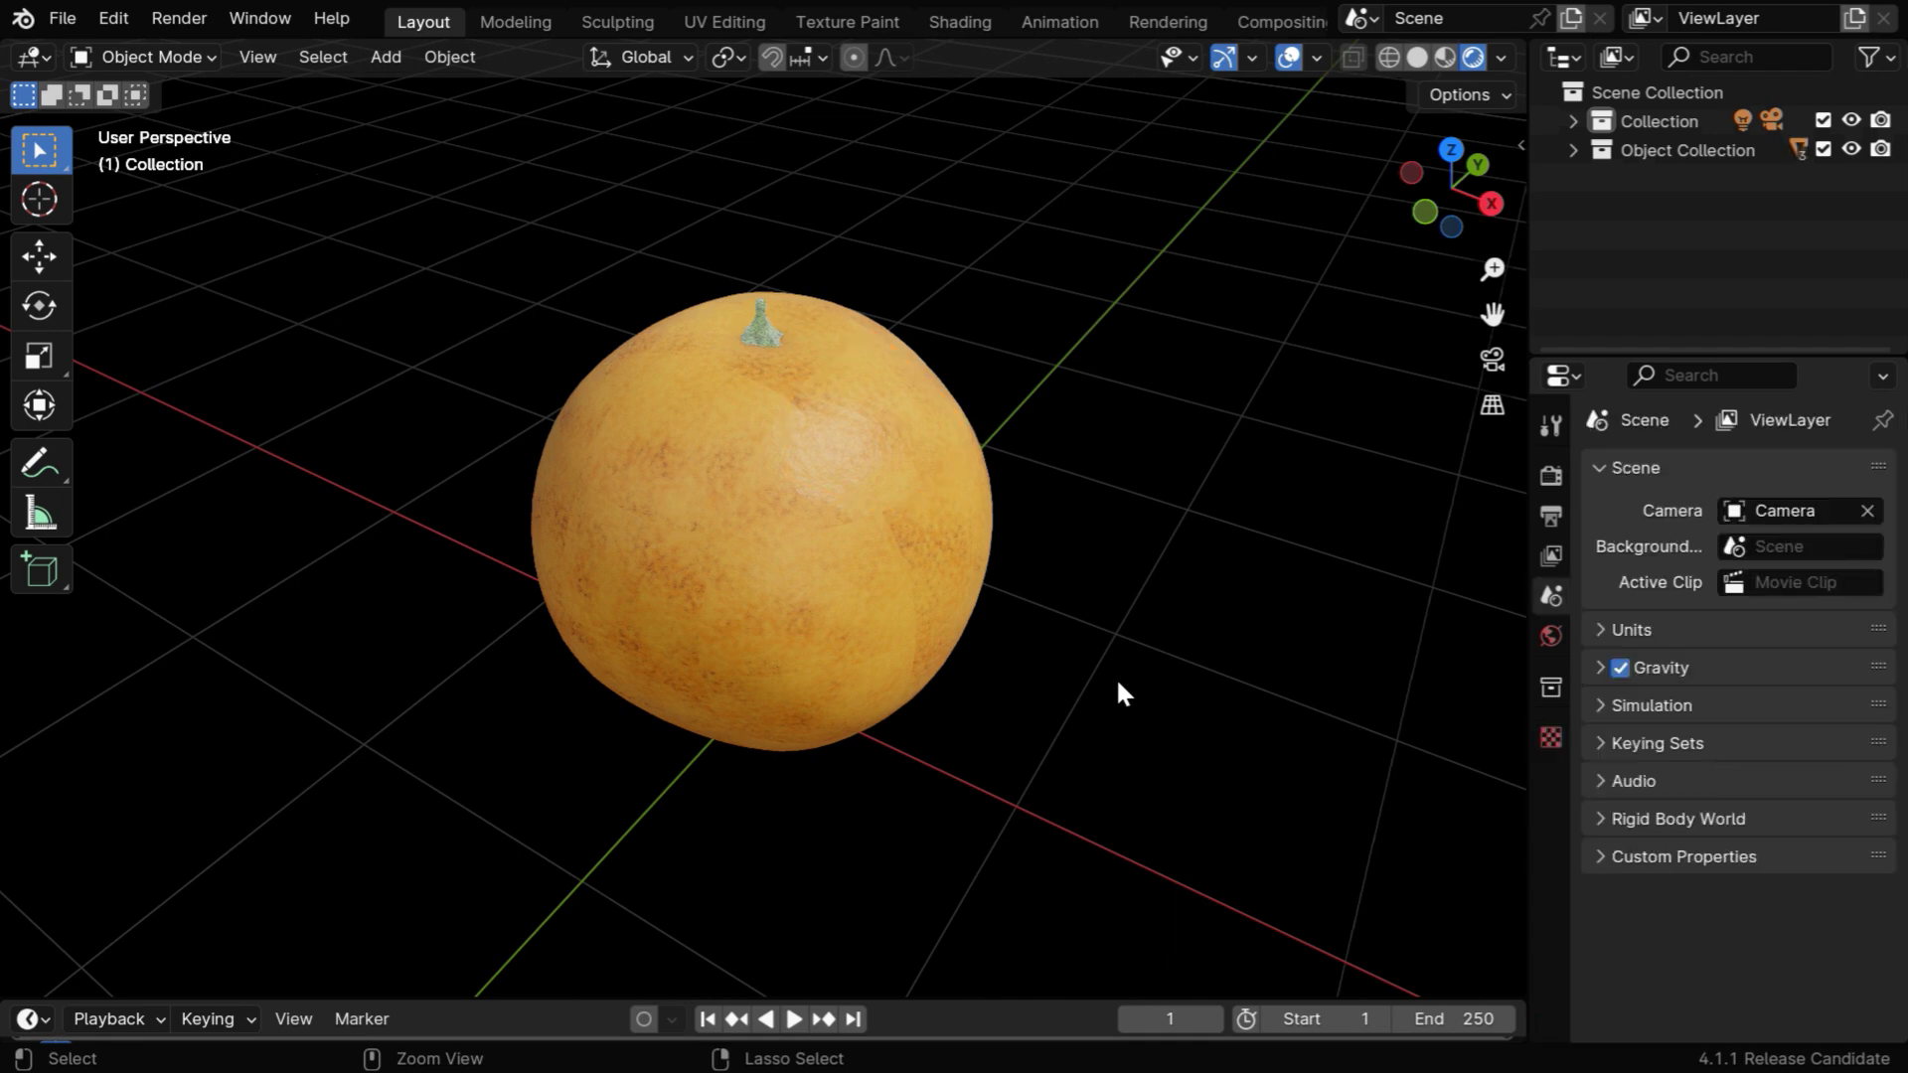
key("ctrl+z")
- Recut the orange with Simple Object Cutter into X 3, Y 3, Z 4 segments, keeping Add New Material
left_click(457, 55)
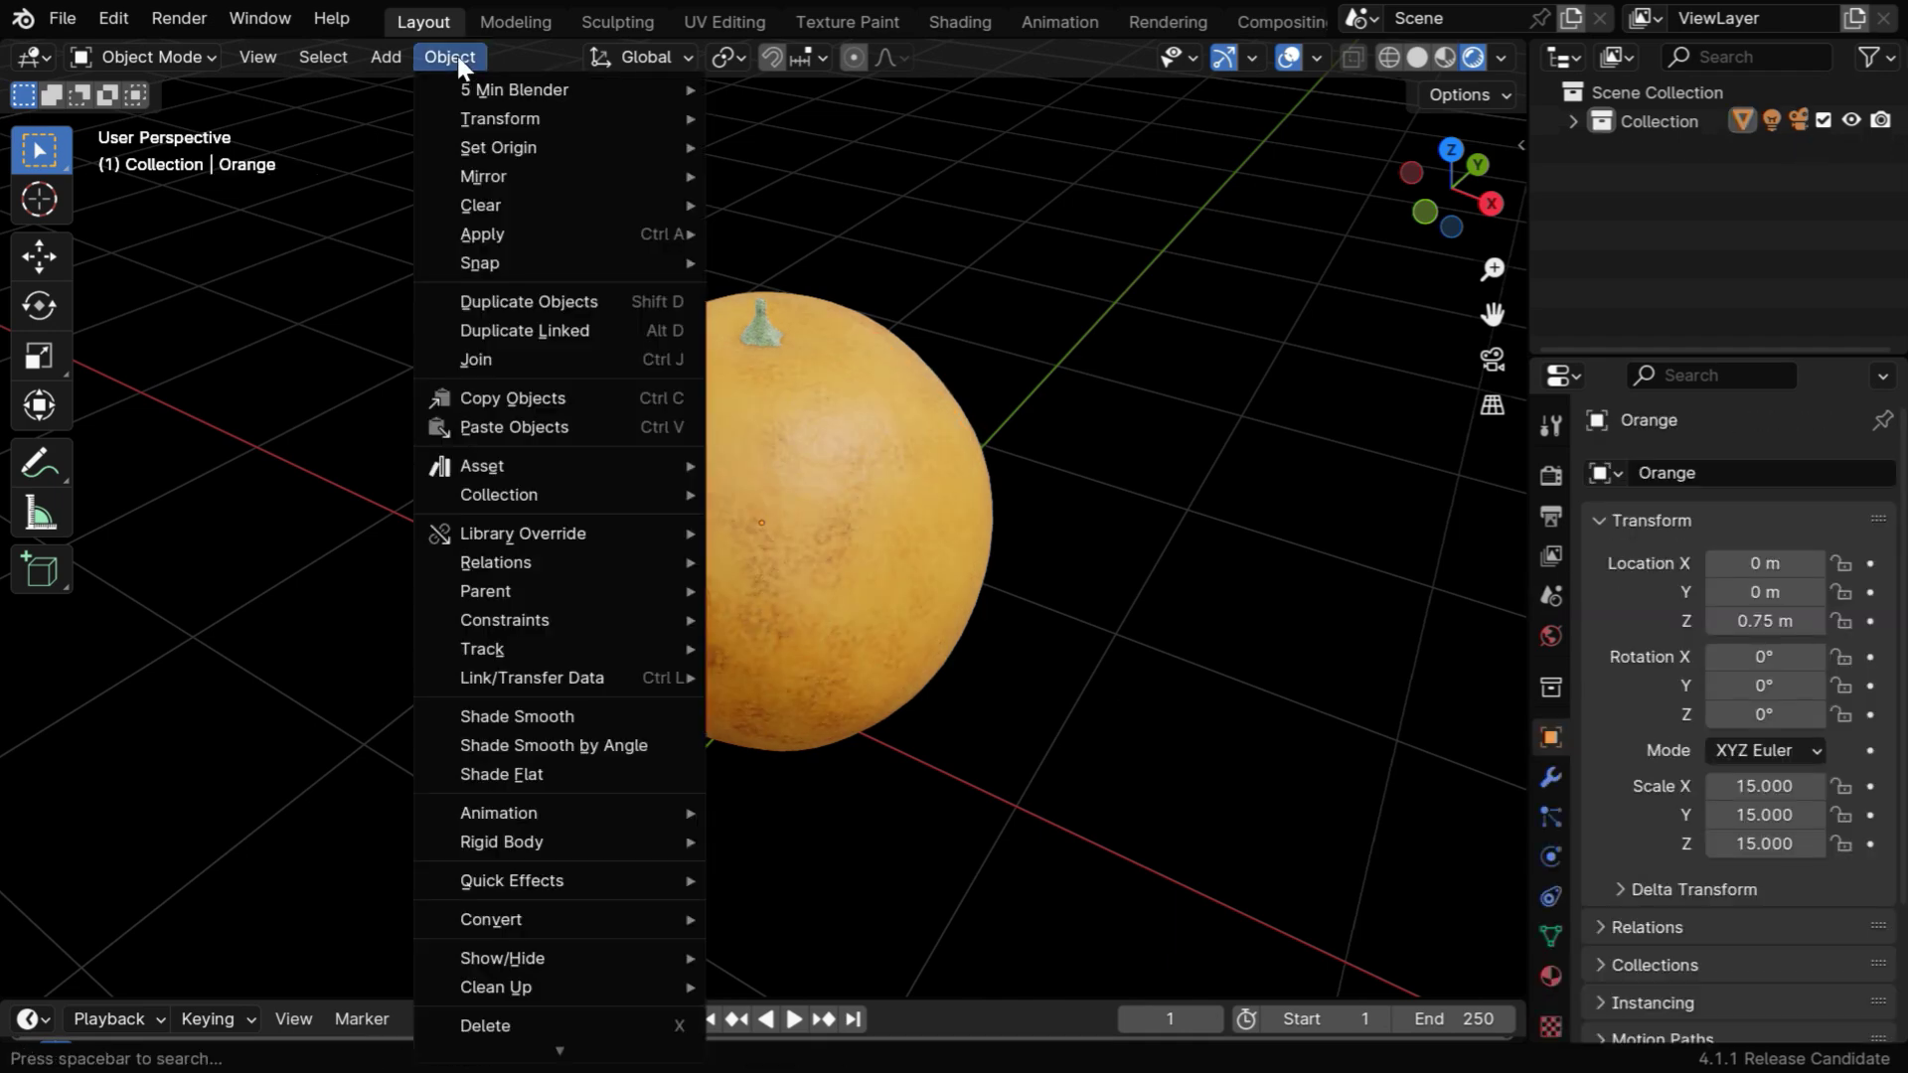
mouse_move(541, 89)
left_click(803, 88)
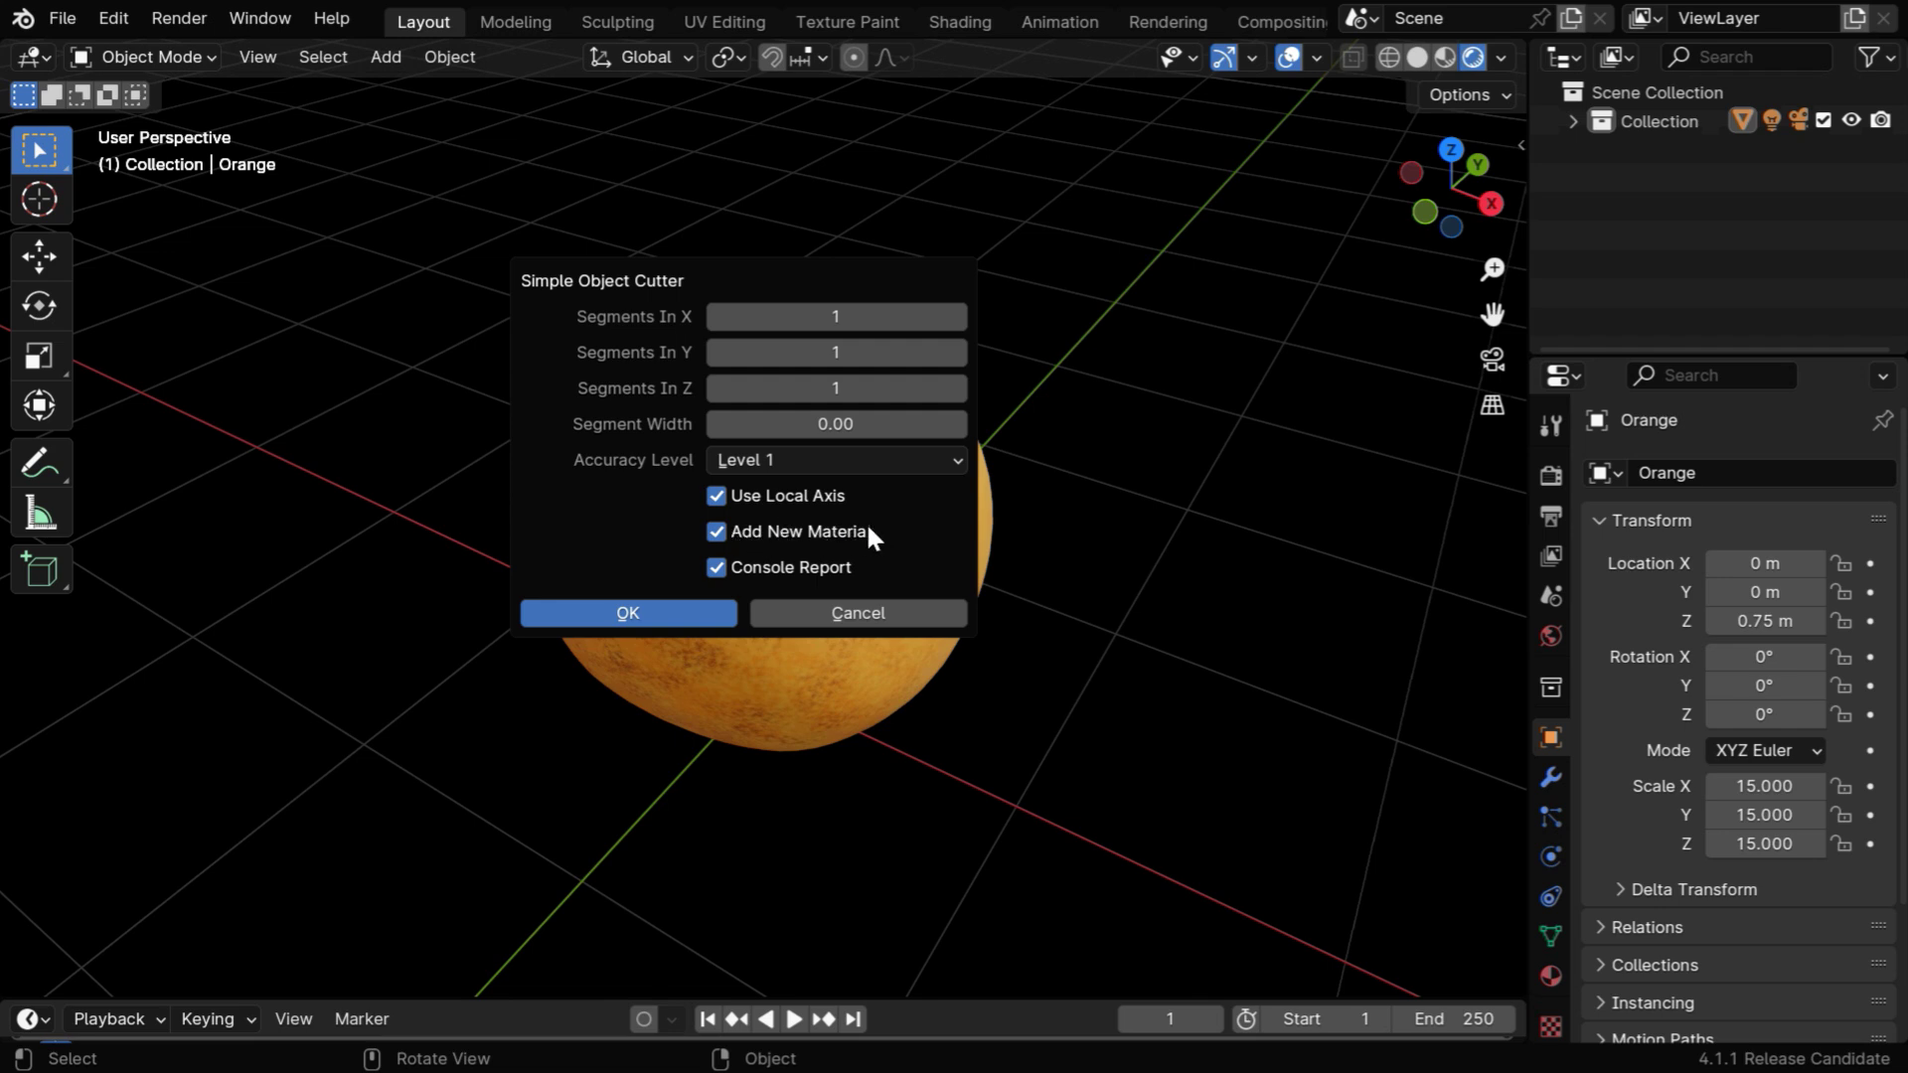
left_click(957, 316)
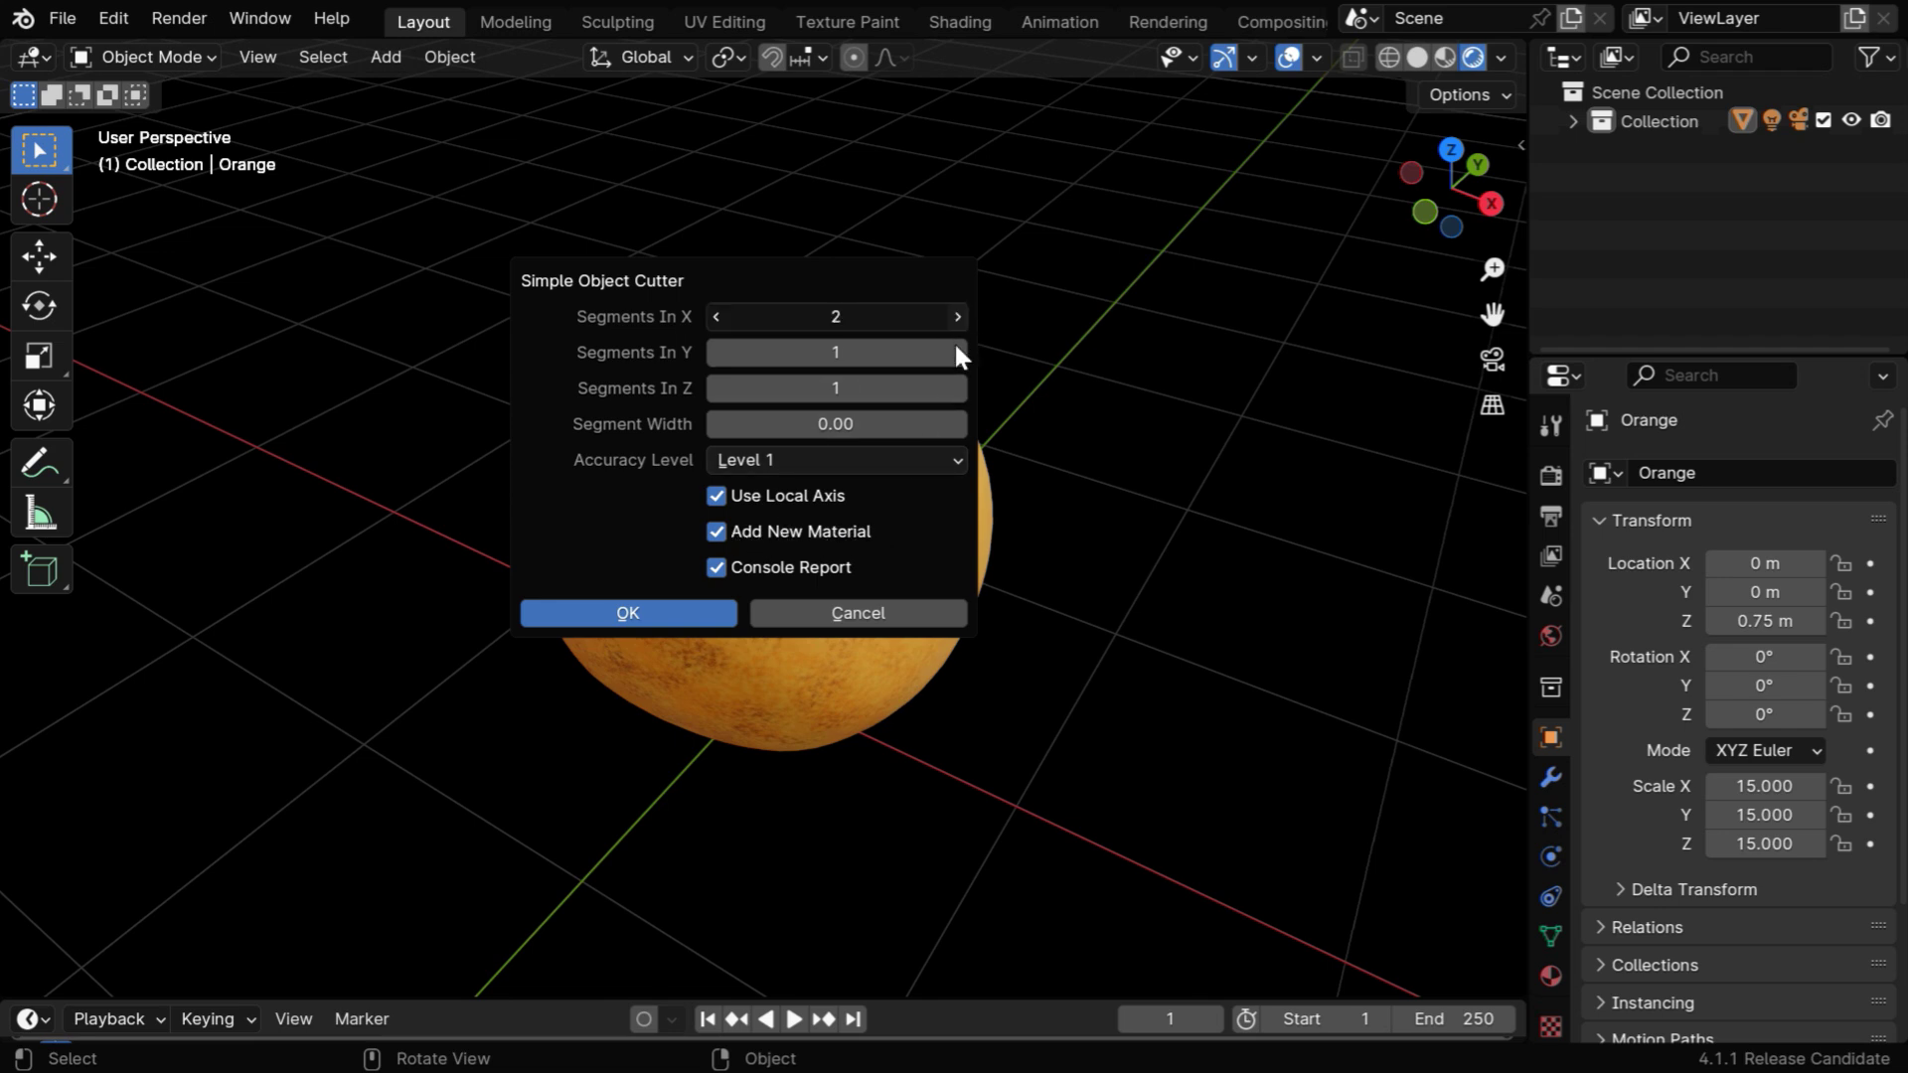
left_click(957, 352)
left_click(957, 352)
left_click(958, 387)
left_click(958, 388)
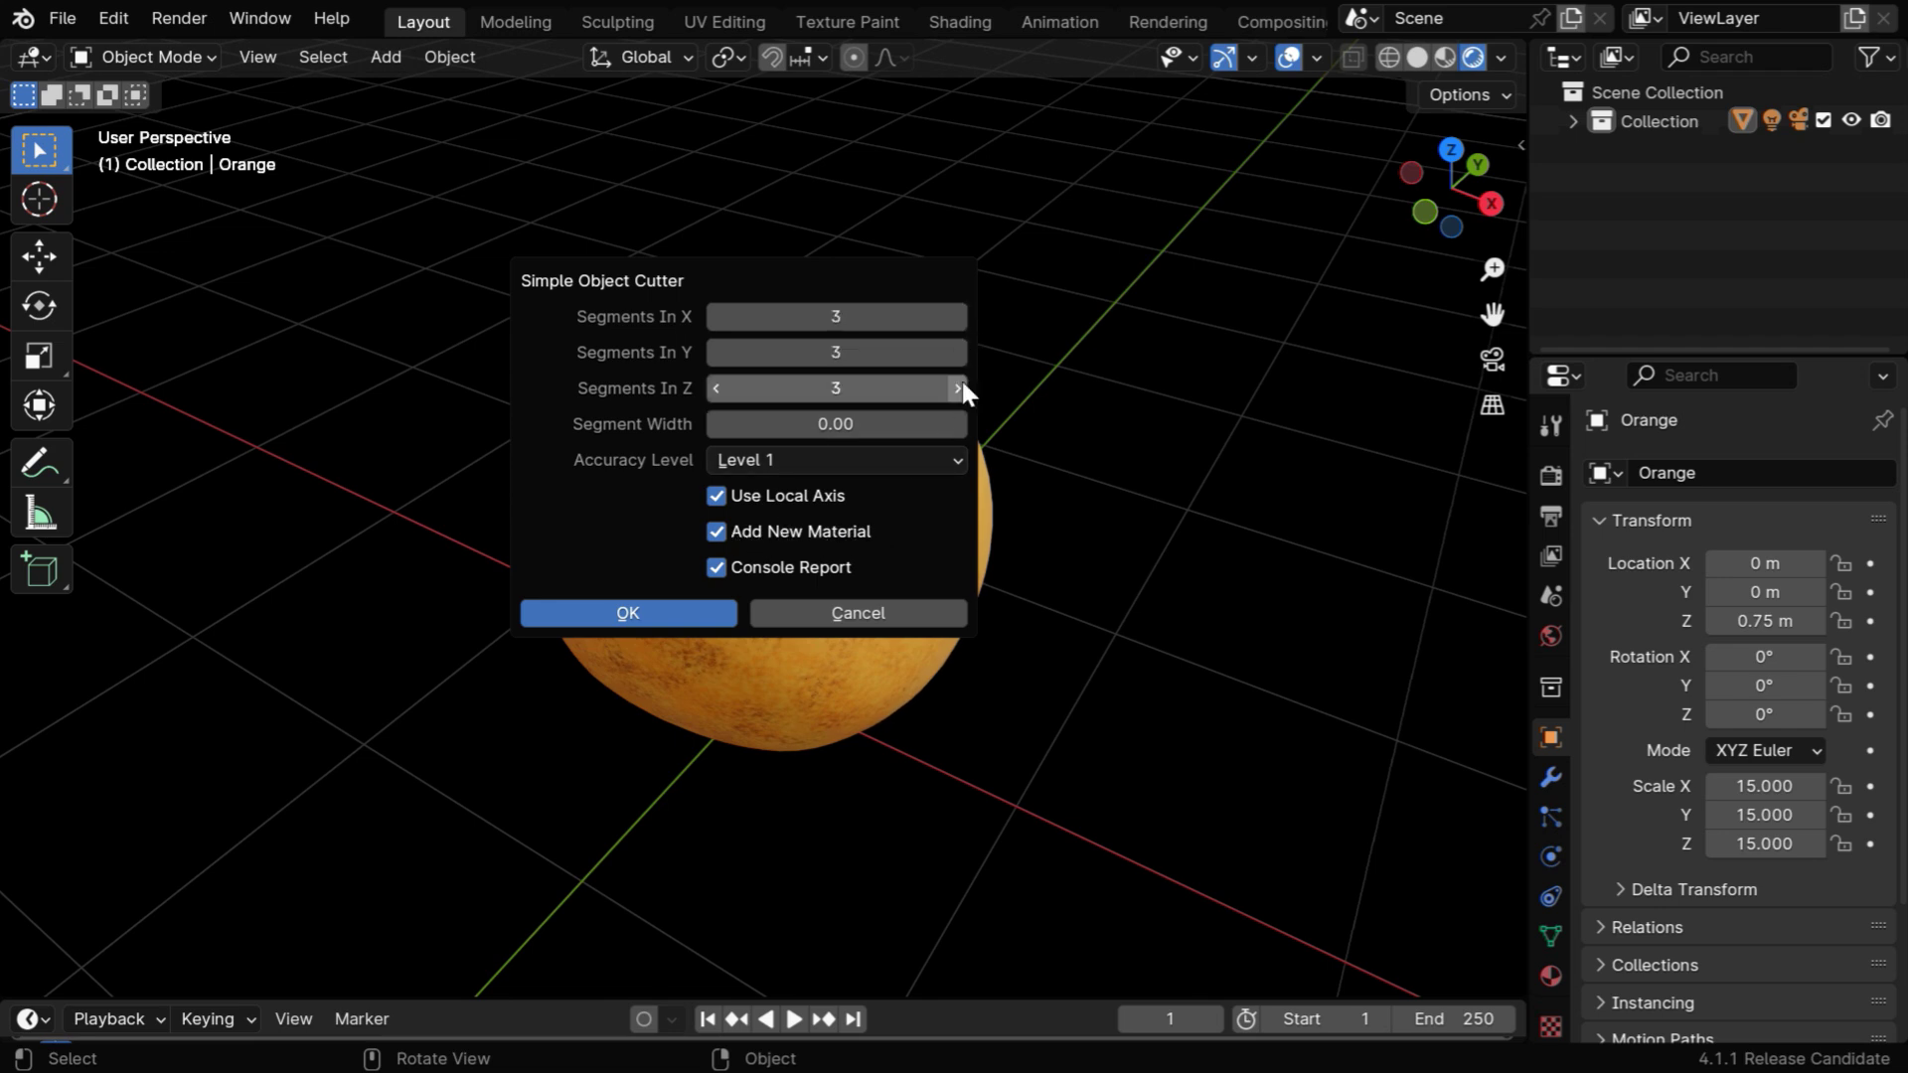
left_click(958, 388)
left_click(685, 614)
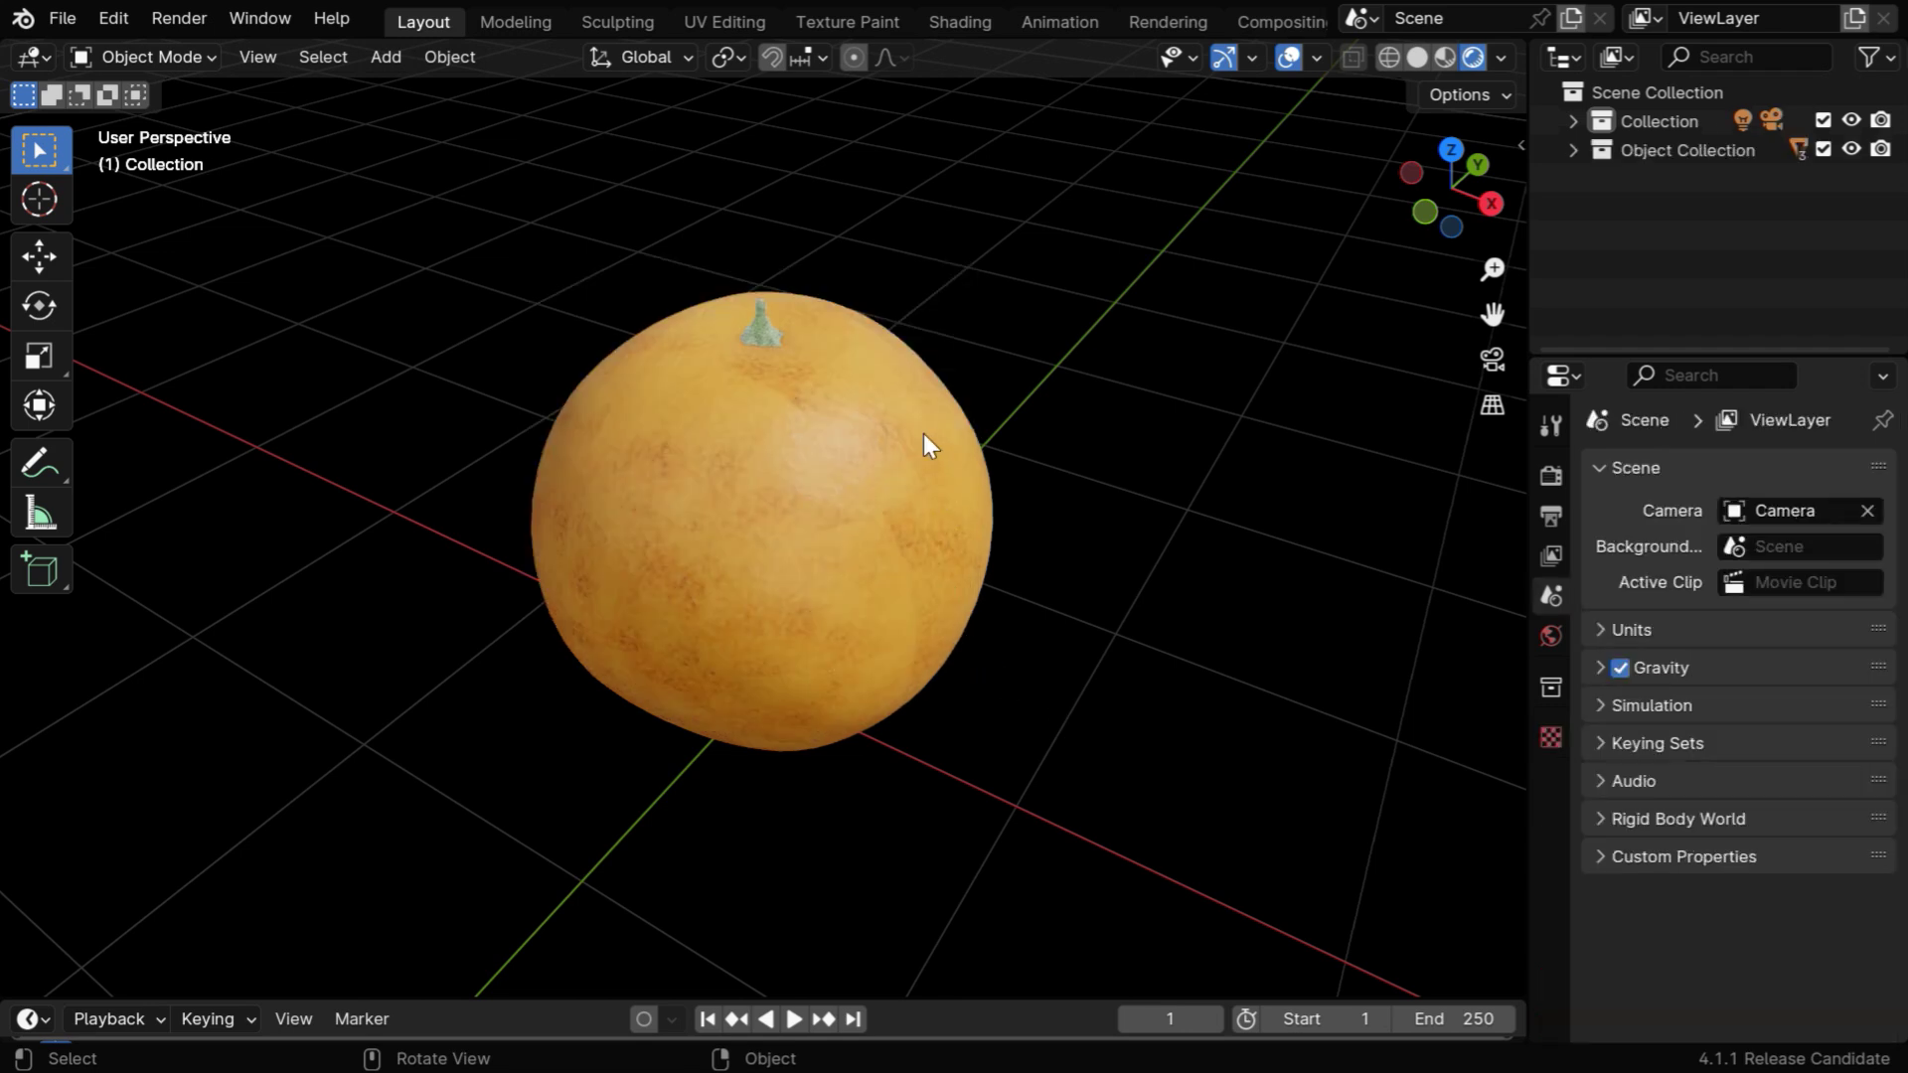
- Move two top orange pieces out to the right and left to expose their cut faces
left_click(922, 433)
key("g")
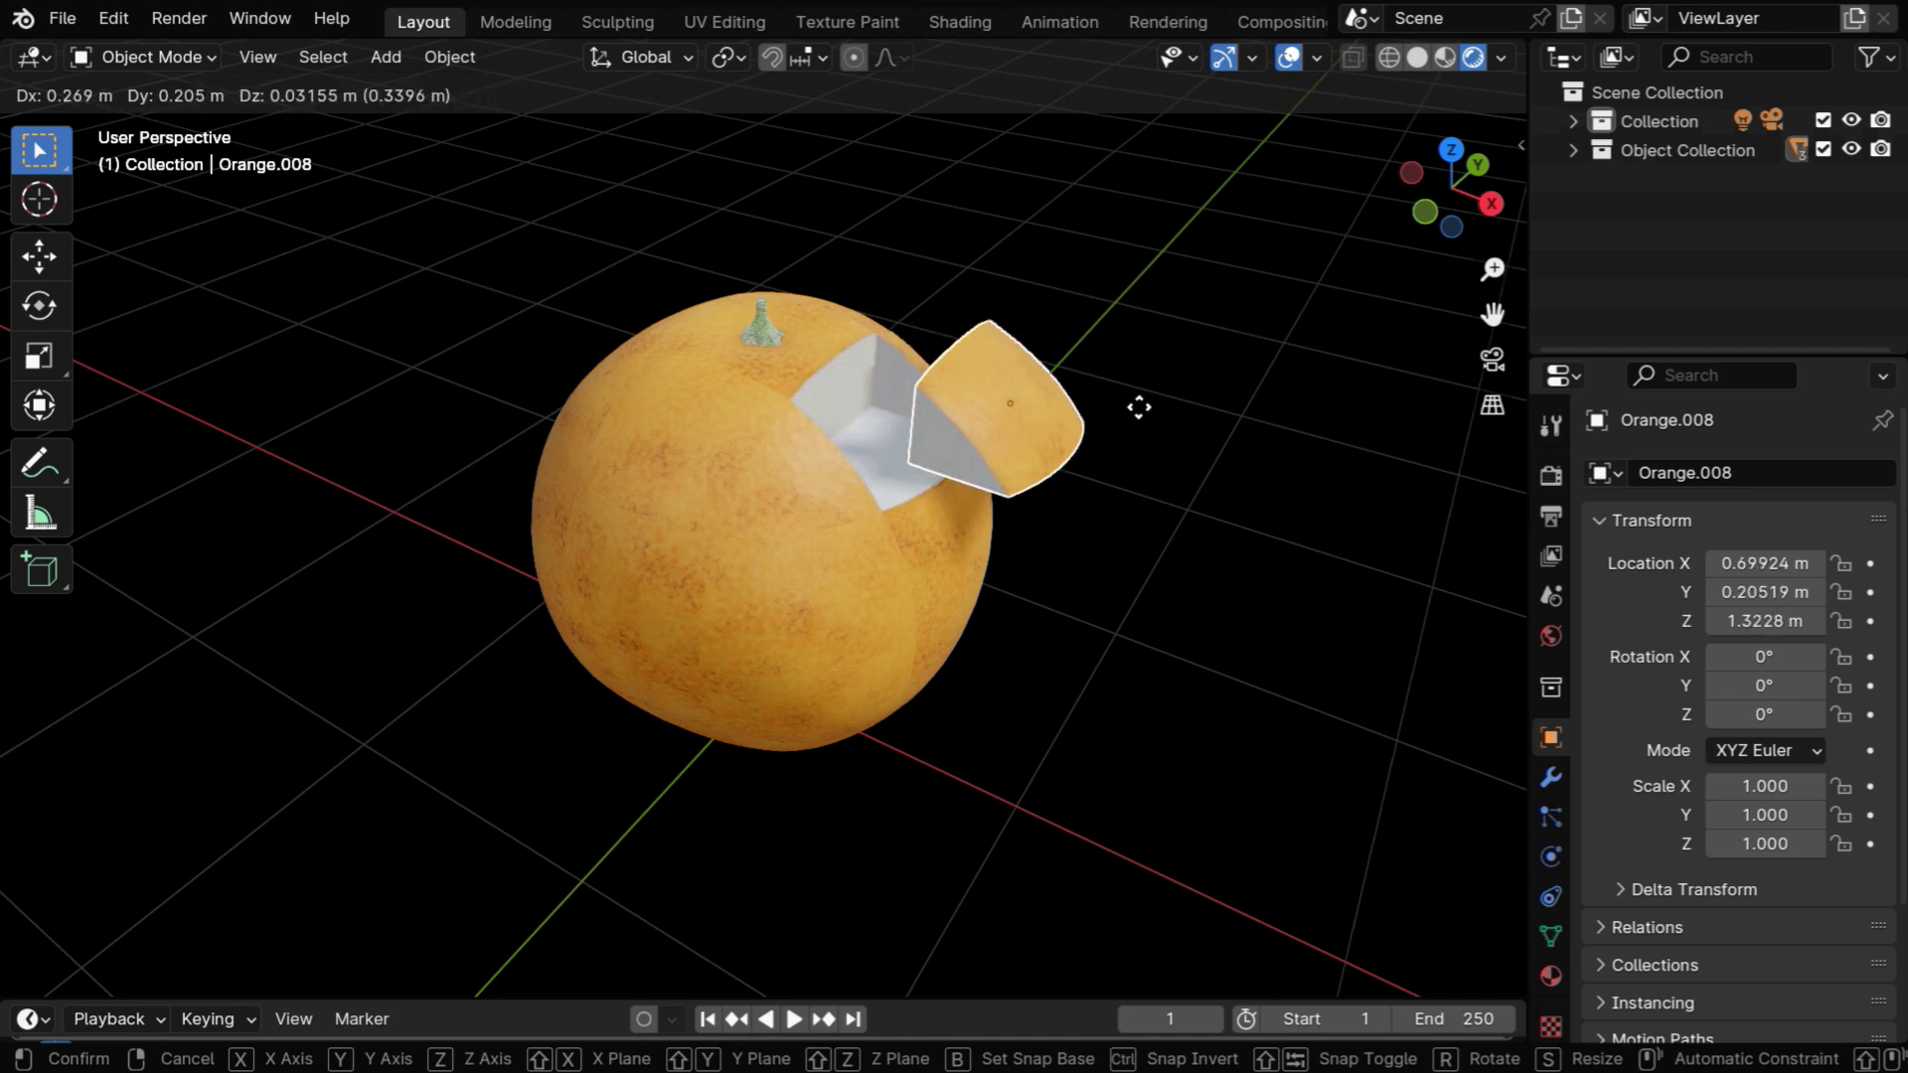
left_click(1191, 405)
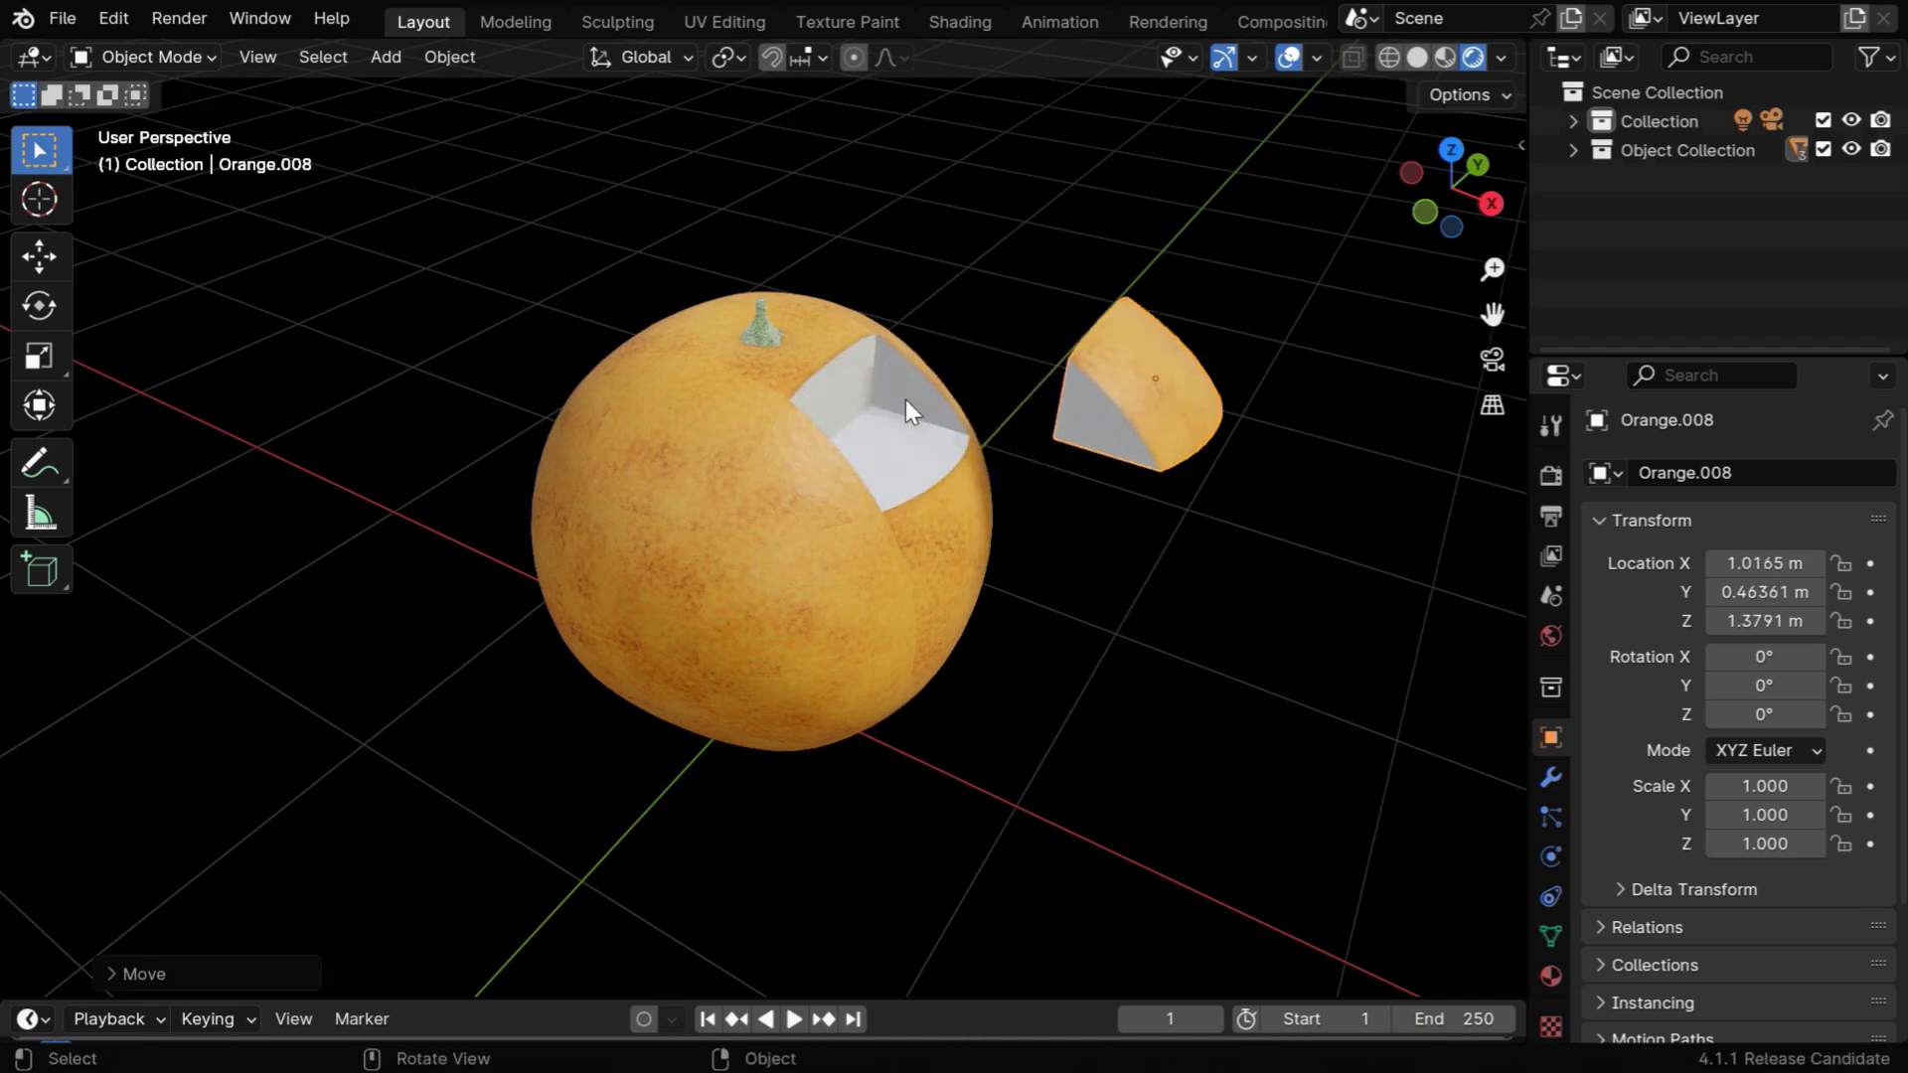
left_click(612, 457)
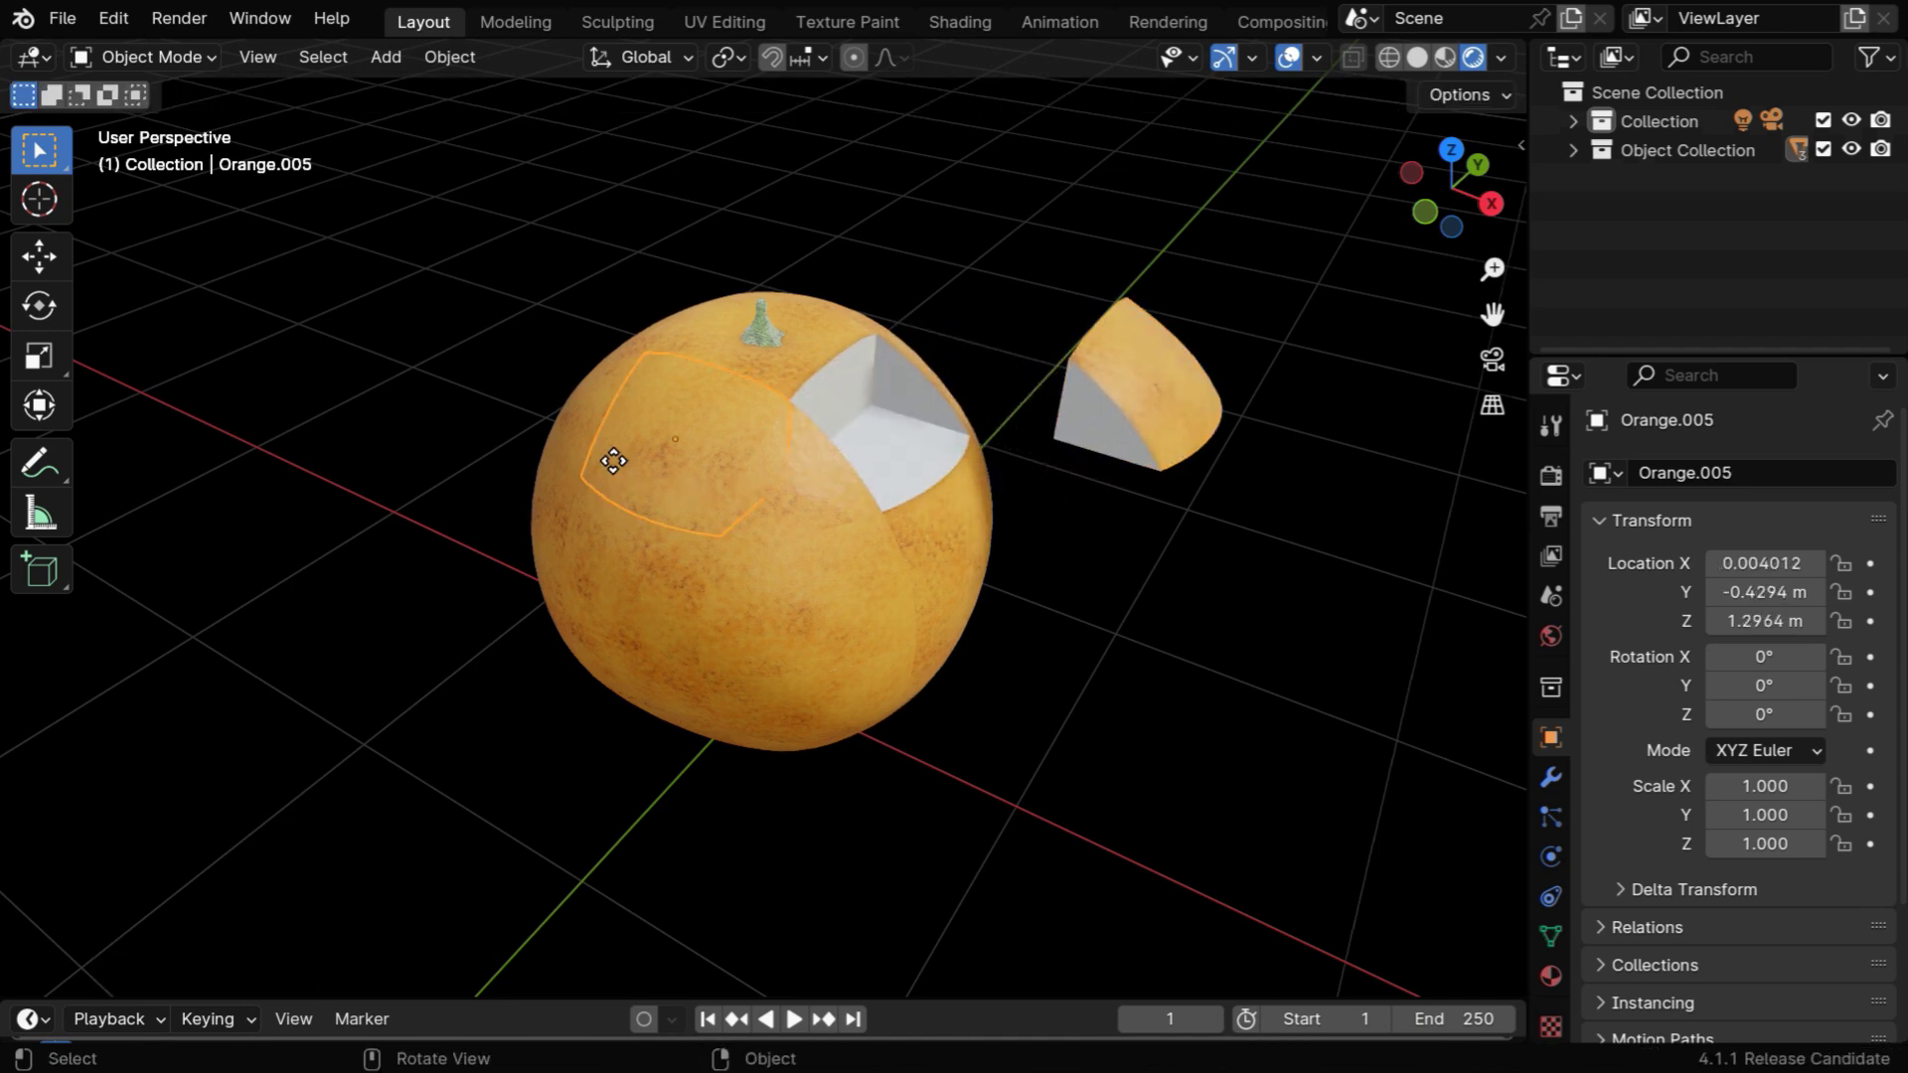
key("g")
left_click(324, 458)
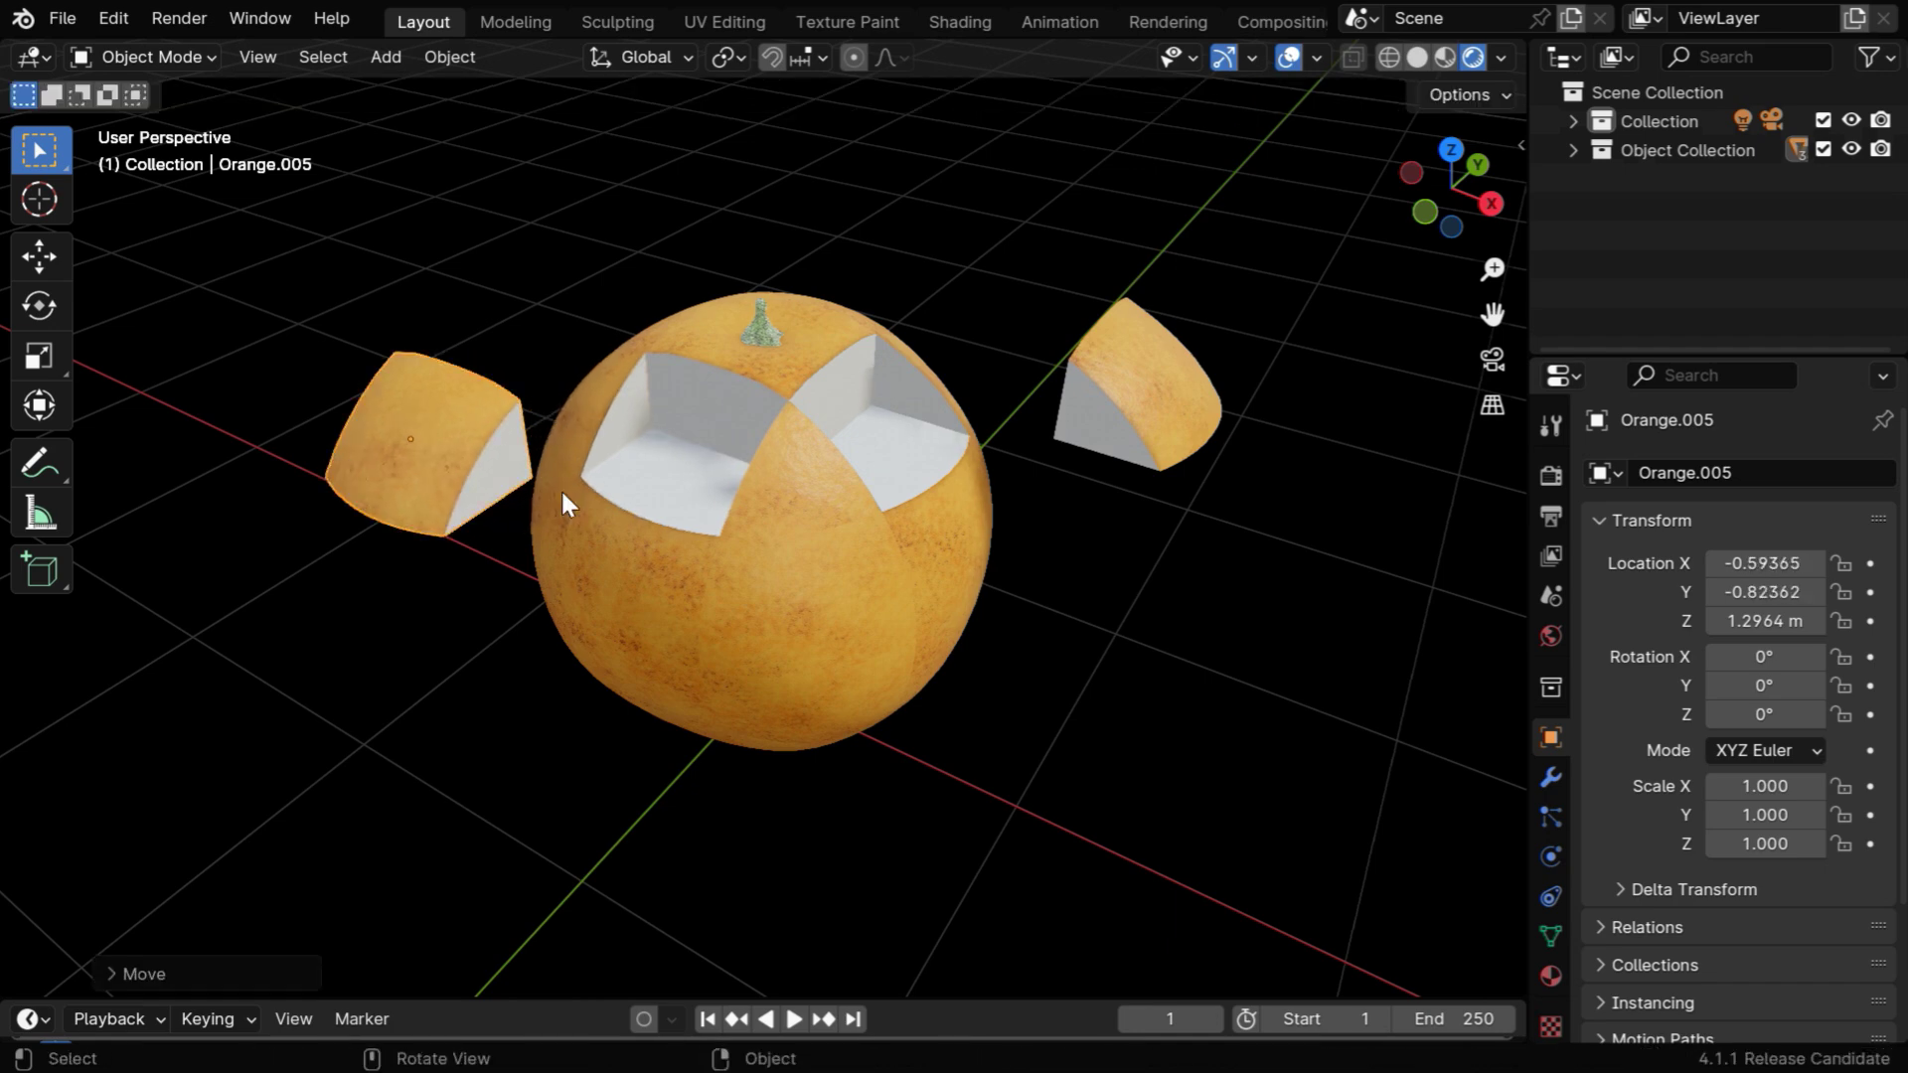
middle_click_drag(1177, 690, 1107, 690)
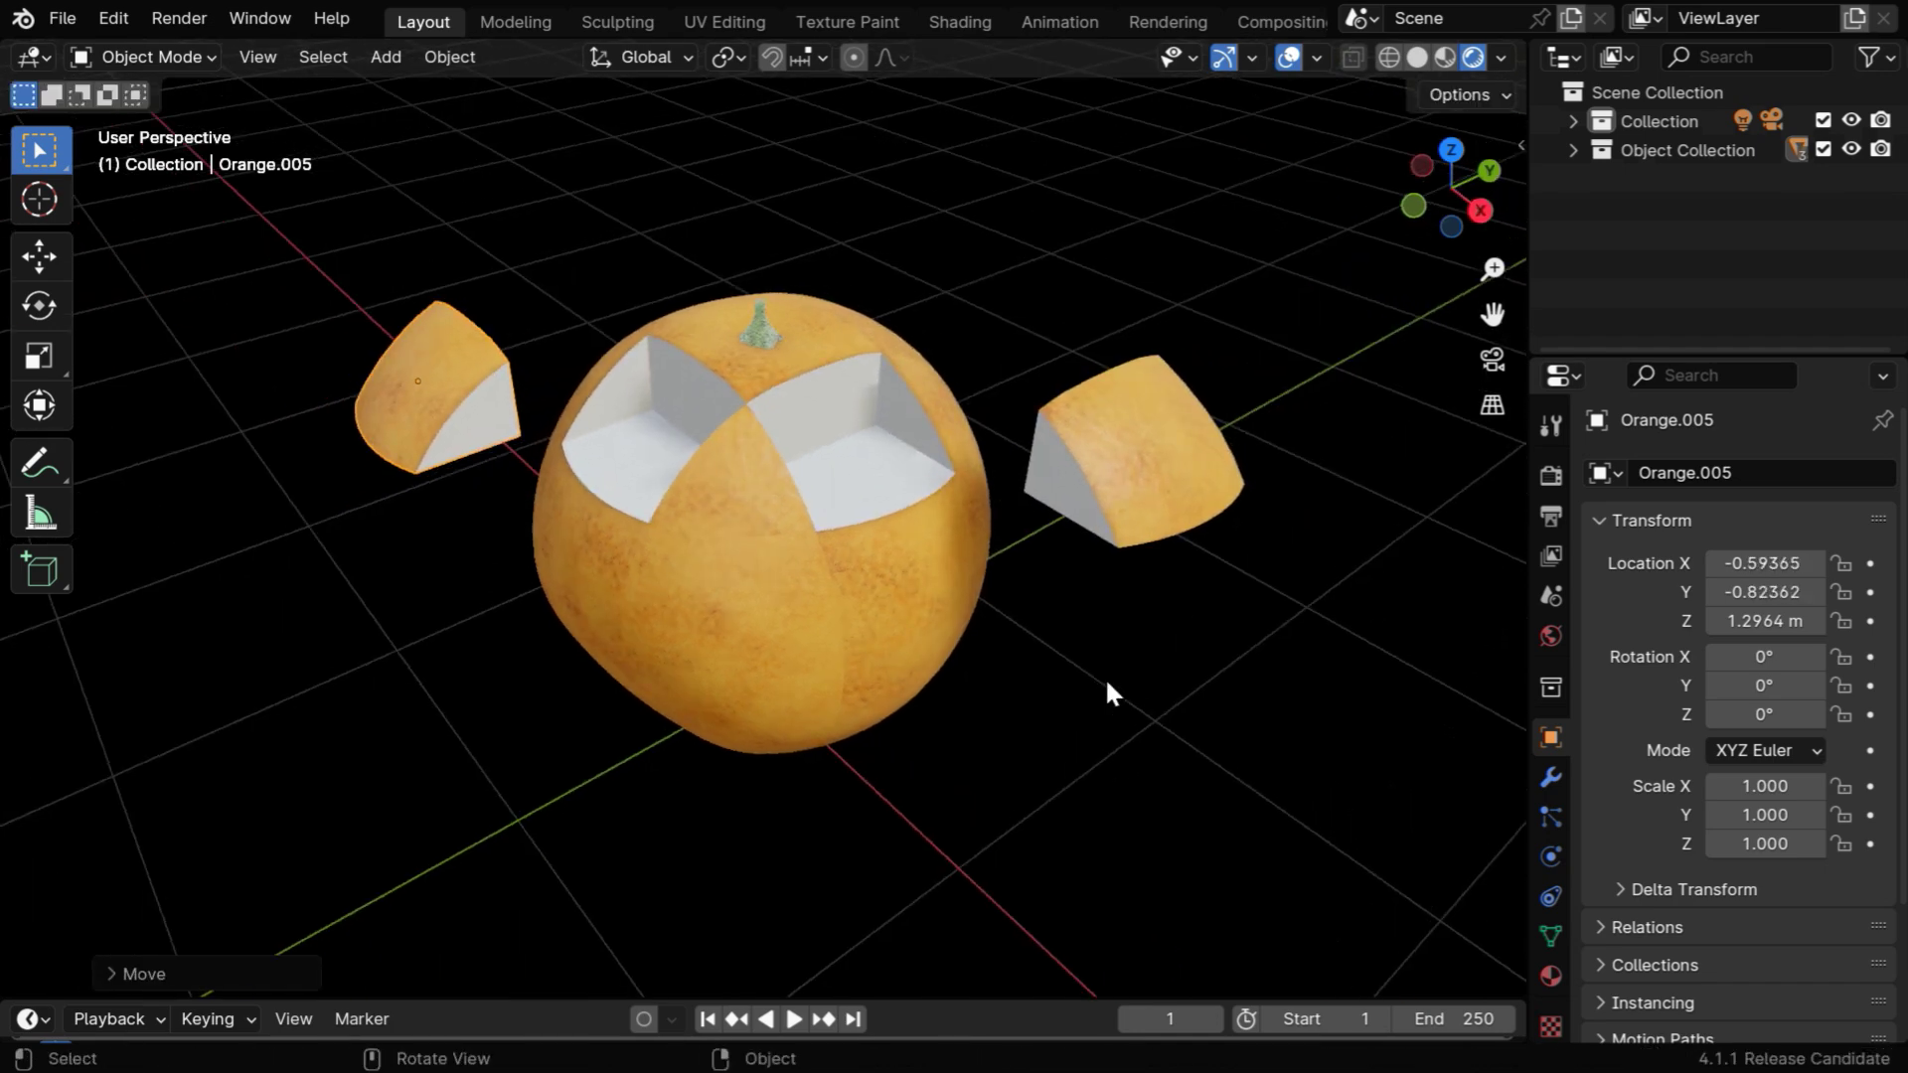
- Make Slice Material the active material in the piece's Material settings
left_click(1550, 976)
left_click(1666, 535)
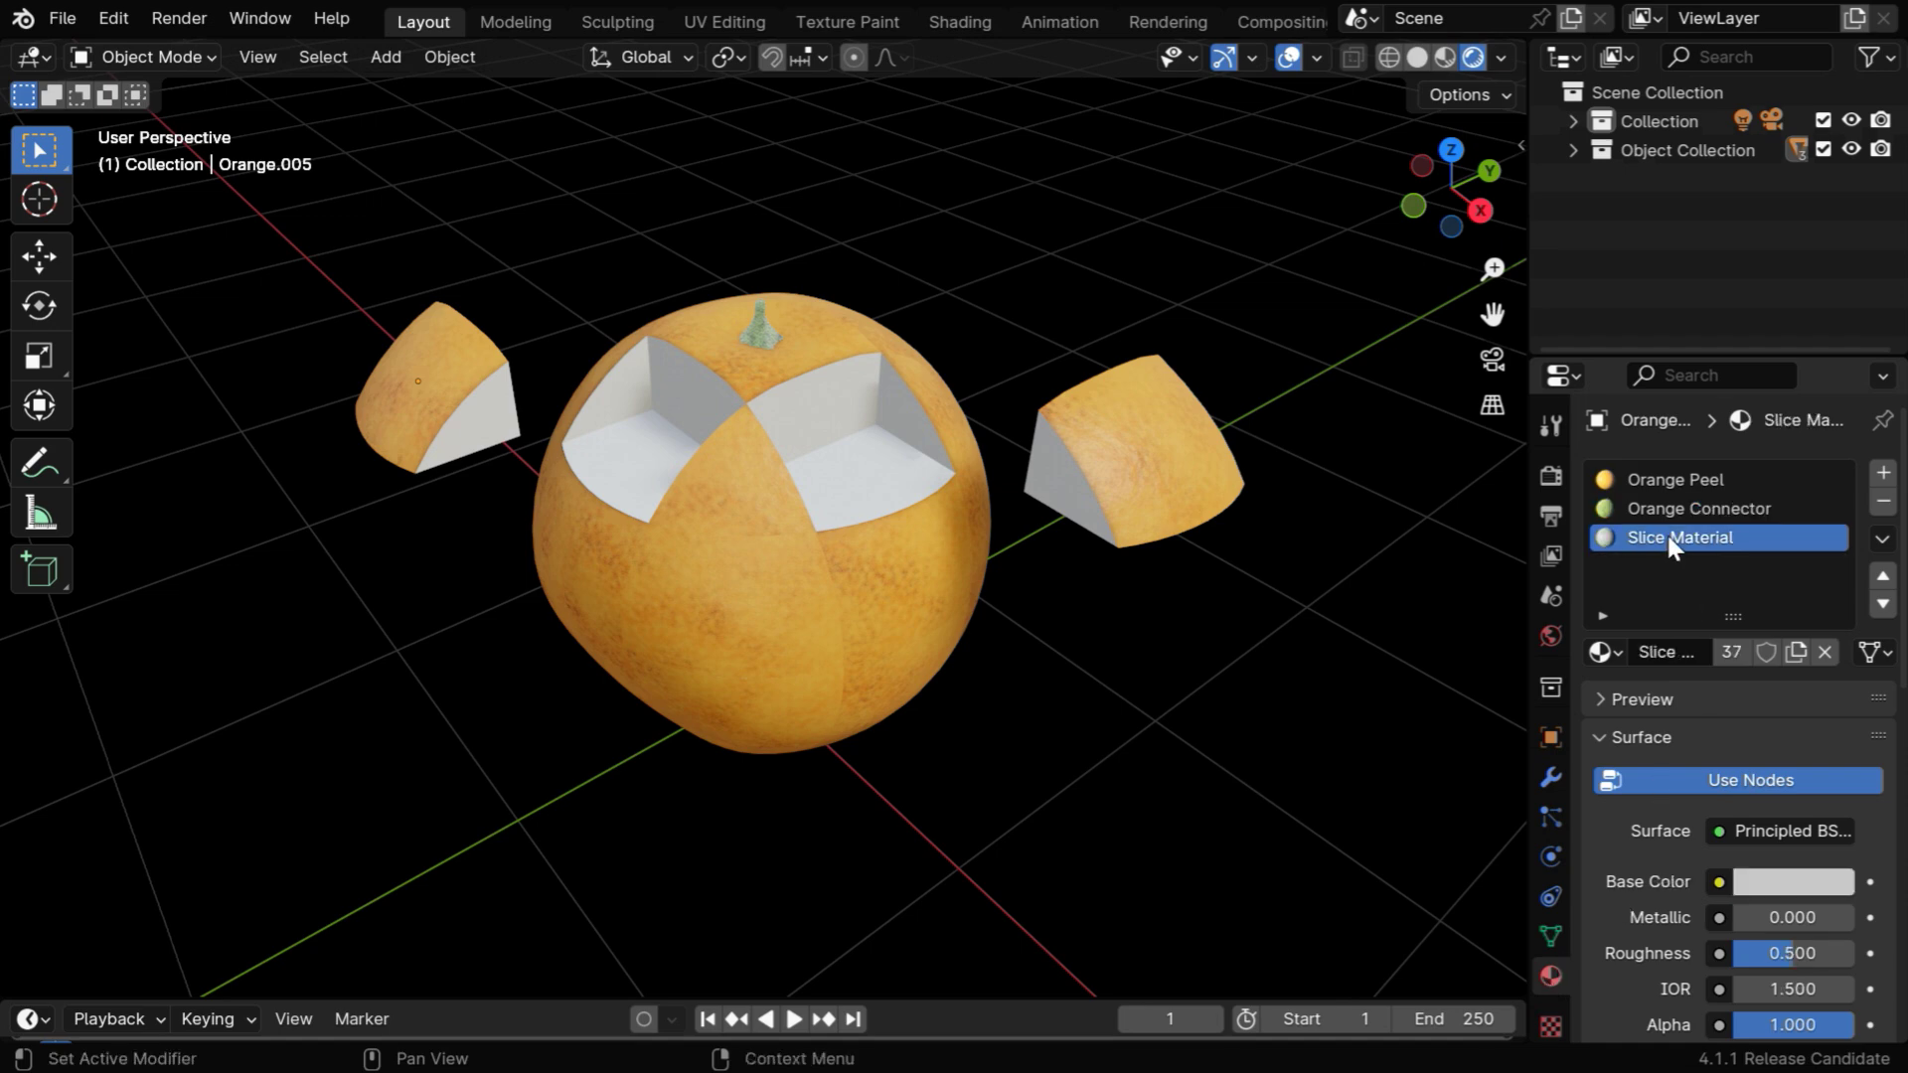
mouse_move(1081, 785)
middle_mouse_down()
mouse_move(1162, 779)
mouse_move(1101, 793)
middle_mouse_up()
- Reopen Simple Object Cutter from Object > 5 Min Blender, reset to 1 segment per axis
left_click(452, 58)
mouse_move(477, 92)
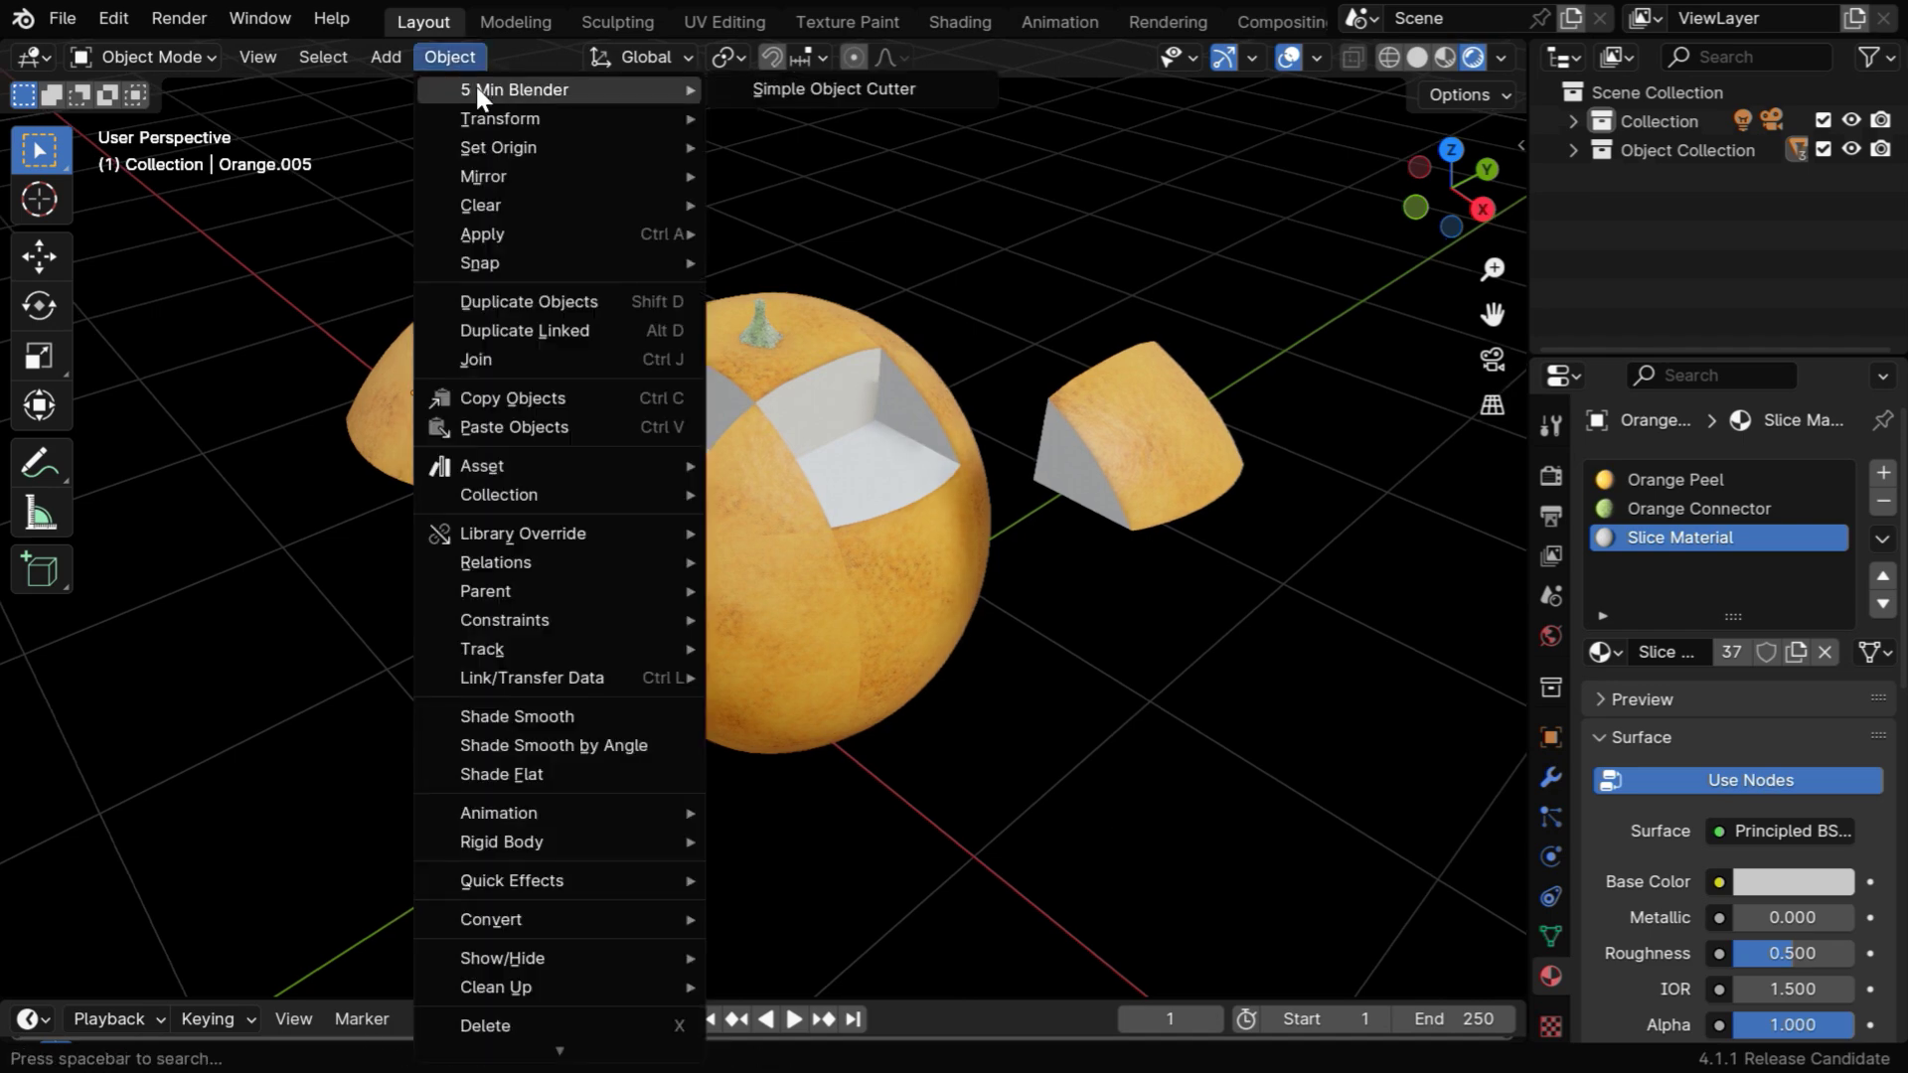
left_click(848, 91)
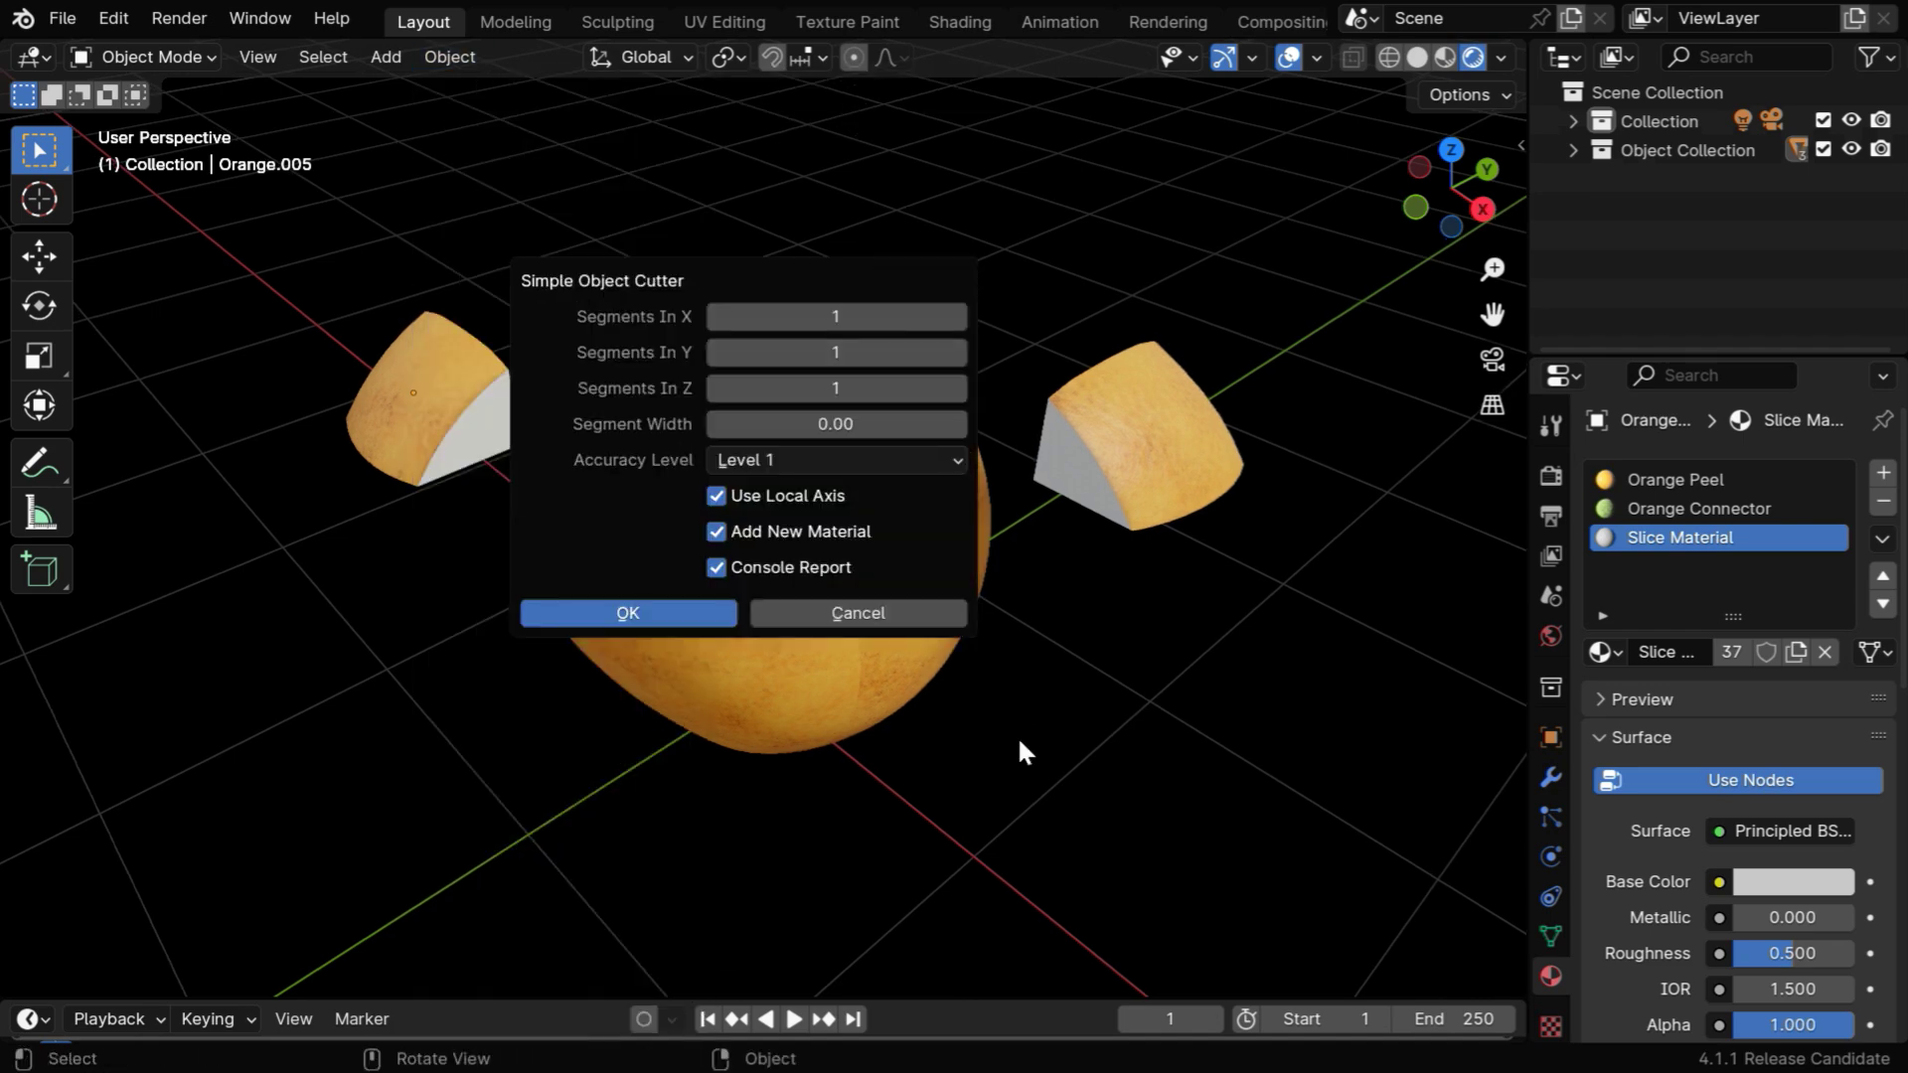